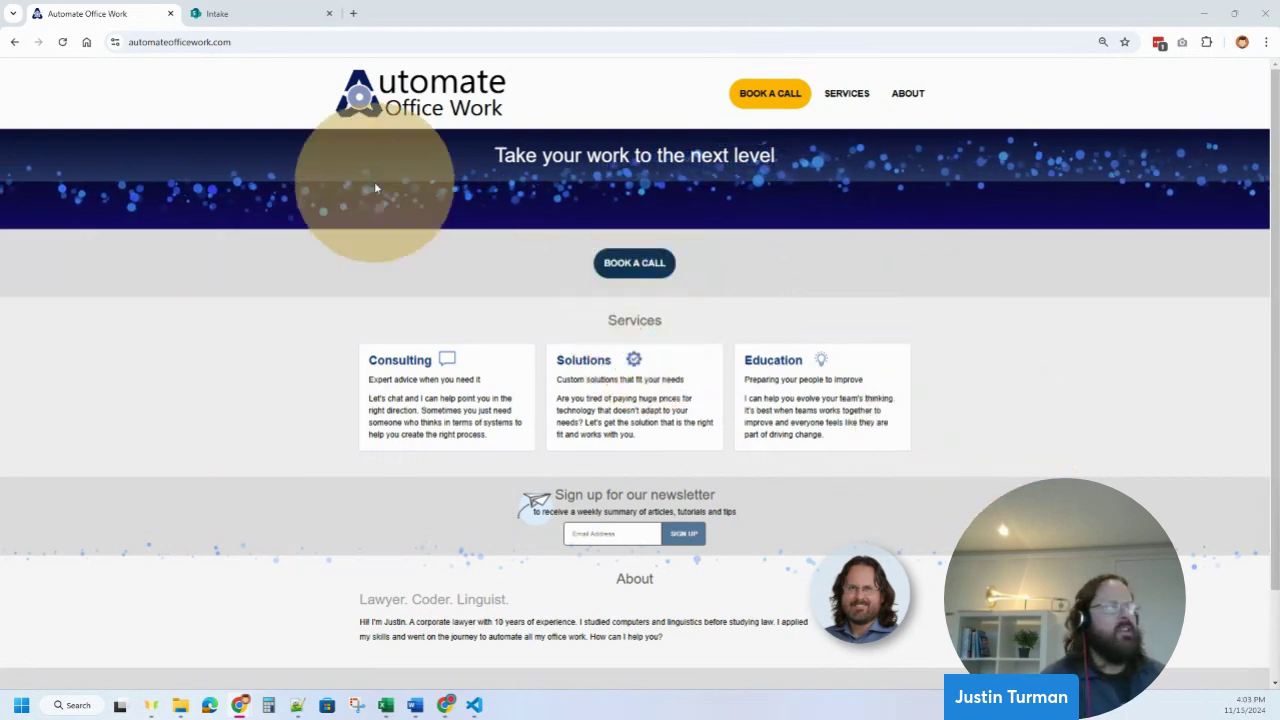
- Switch to the Intake page and open Example form for editing
click(271, 14)
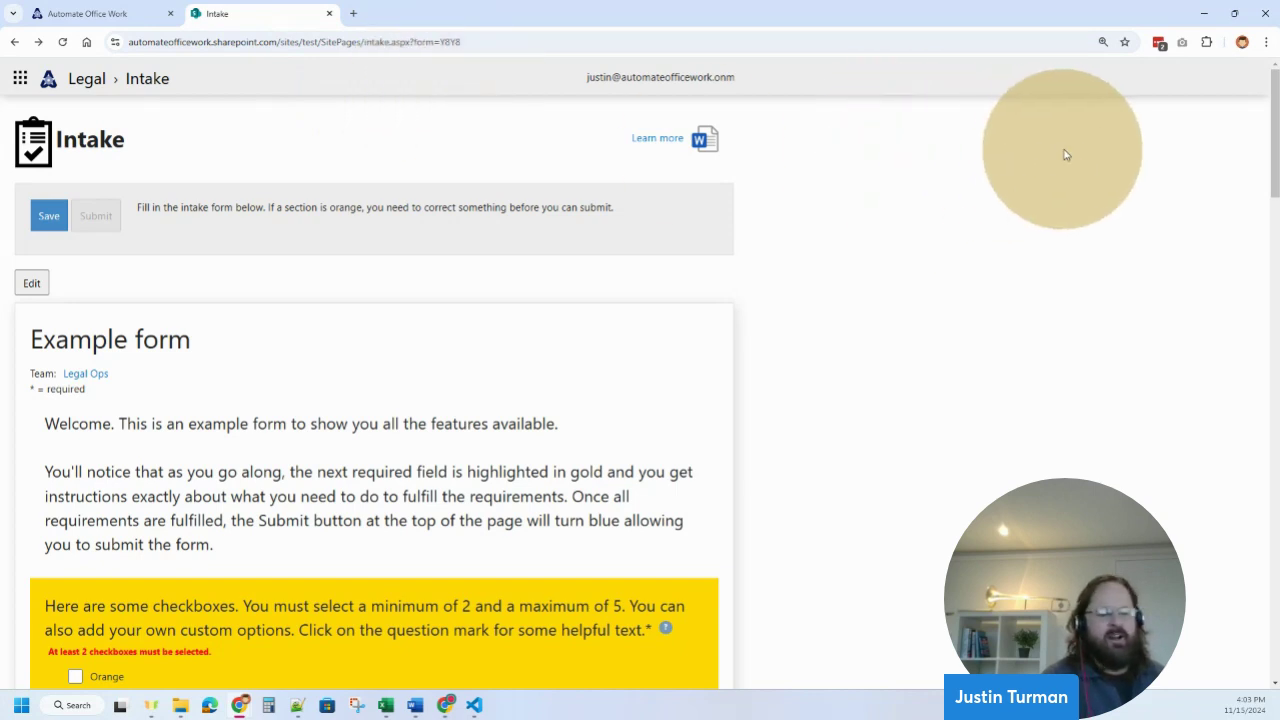
mouse_move(1272, 112)
mouse_down()
mouse_move(1270, 135)
mouse_move(1270, 112)
mouse_up()
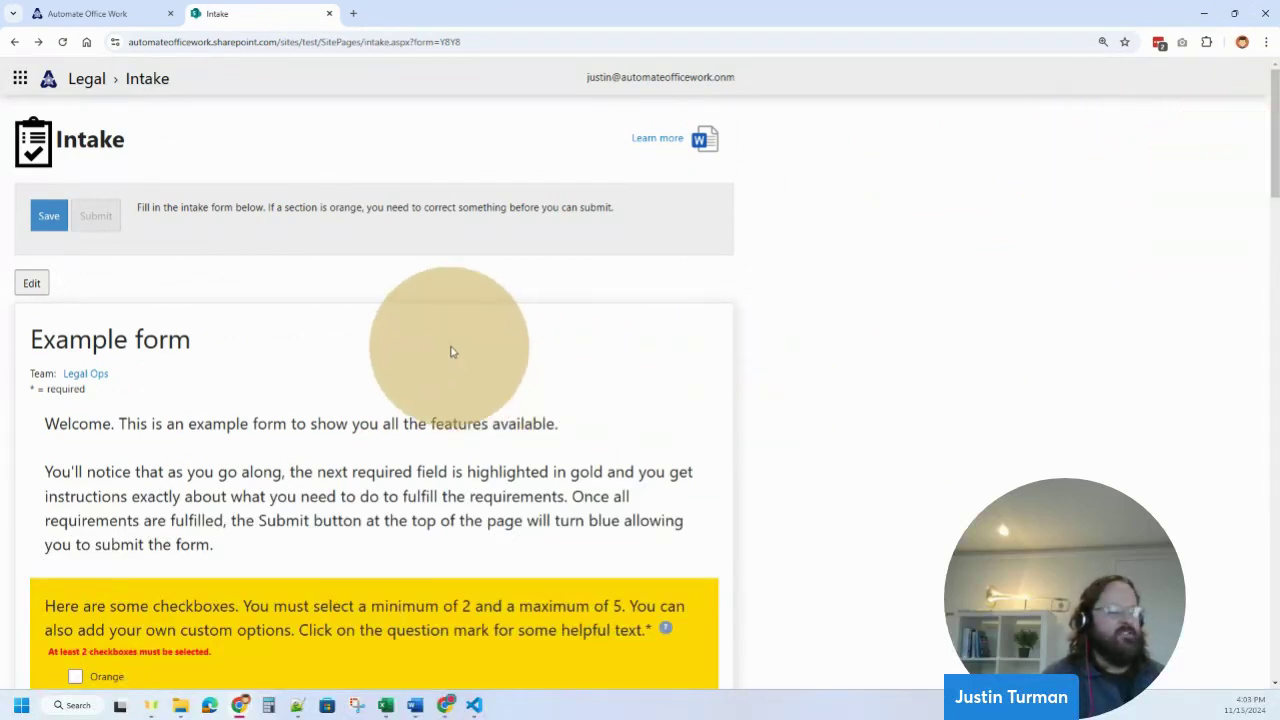
click(32, 285)
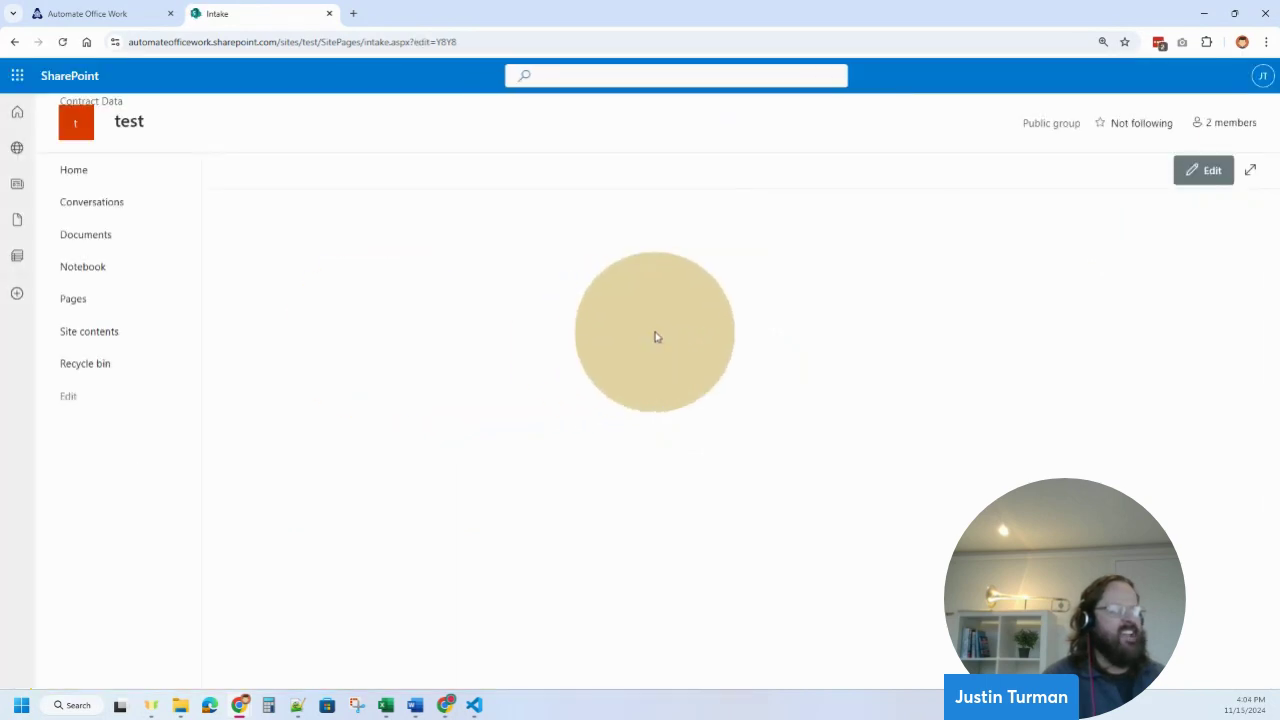
- Examine the form editor's title field and the introductory paragraph block with its ID, visibility and text settings
scroll(795, 420, down, 3)
scroll(406, 349, up, 1)
drag(84, 195, 286, 188)
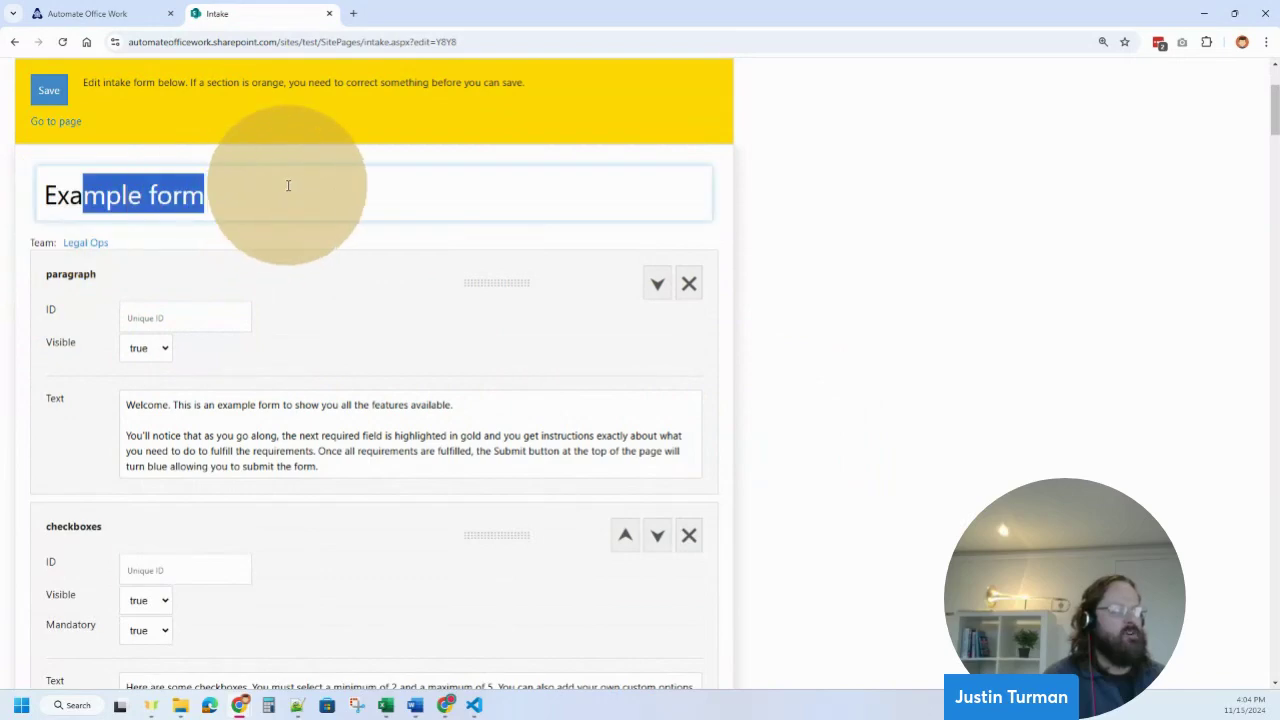
click(288, 190)
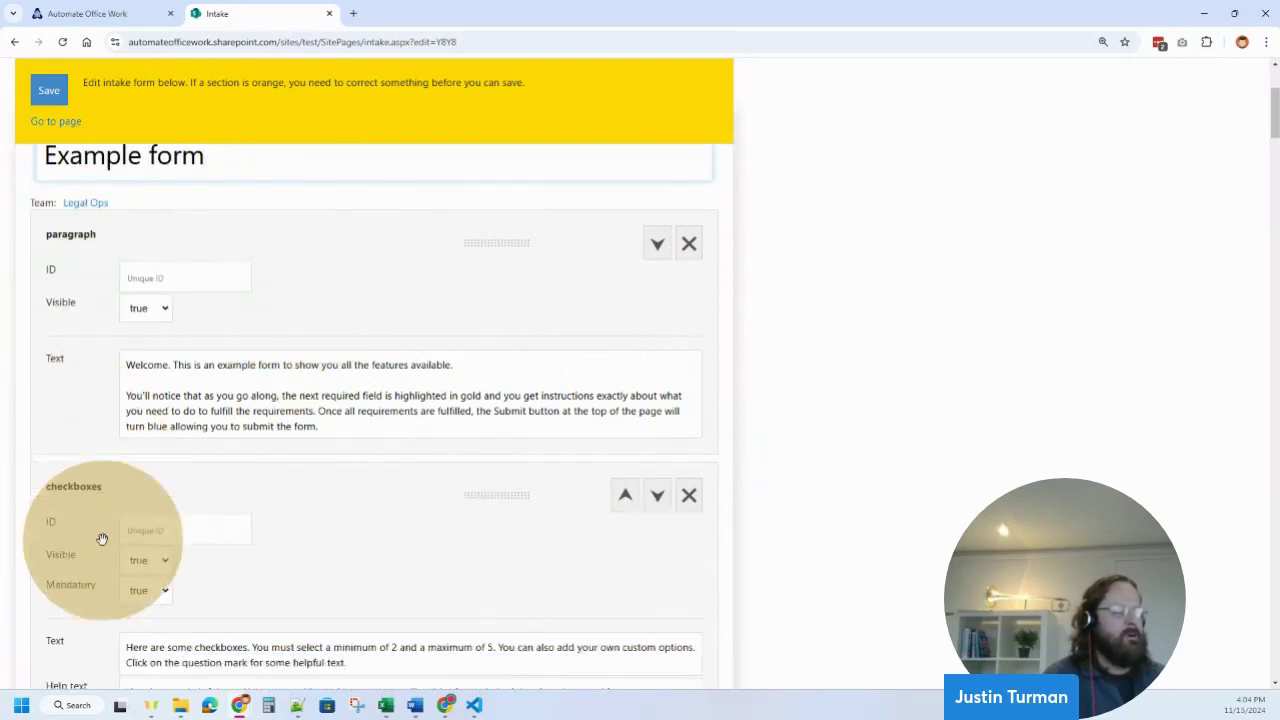
scroll(100, 534, down, 5)
scroll(106, 546, up, 6)
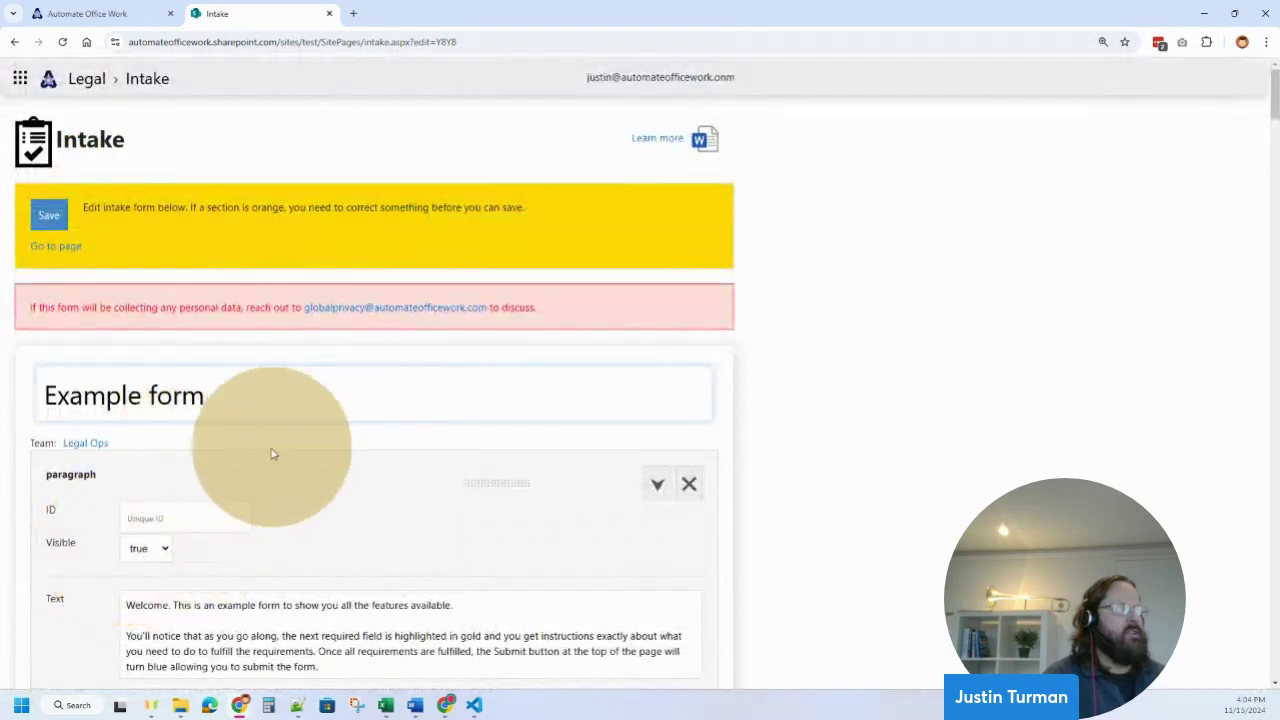
drag(380, 486, 396, 419)
scroll(828, 420, down, 2)
scroll(828, 420, down, 2)
drag(150, 220, 292, 253)
click(349, 208)
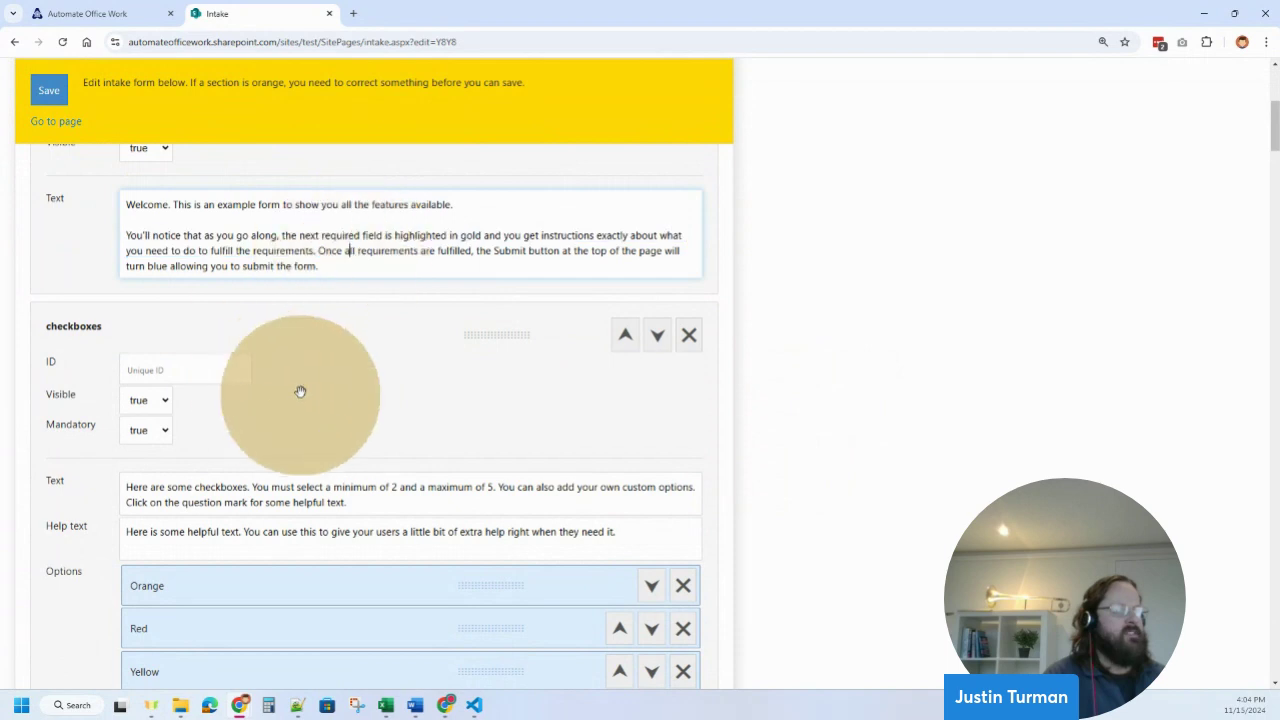
- Review the checkboxes question's settings, including its help text, color options, custom entries, placeholder, and minimum and maximum
scroll(292, 395, down, 2)
scroll(360, 462, up, 1)
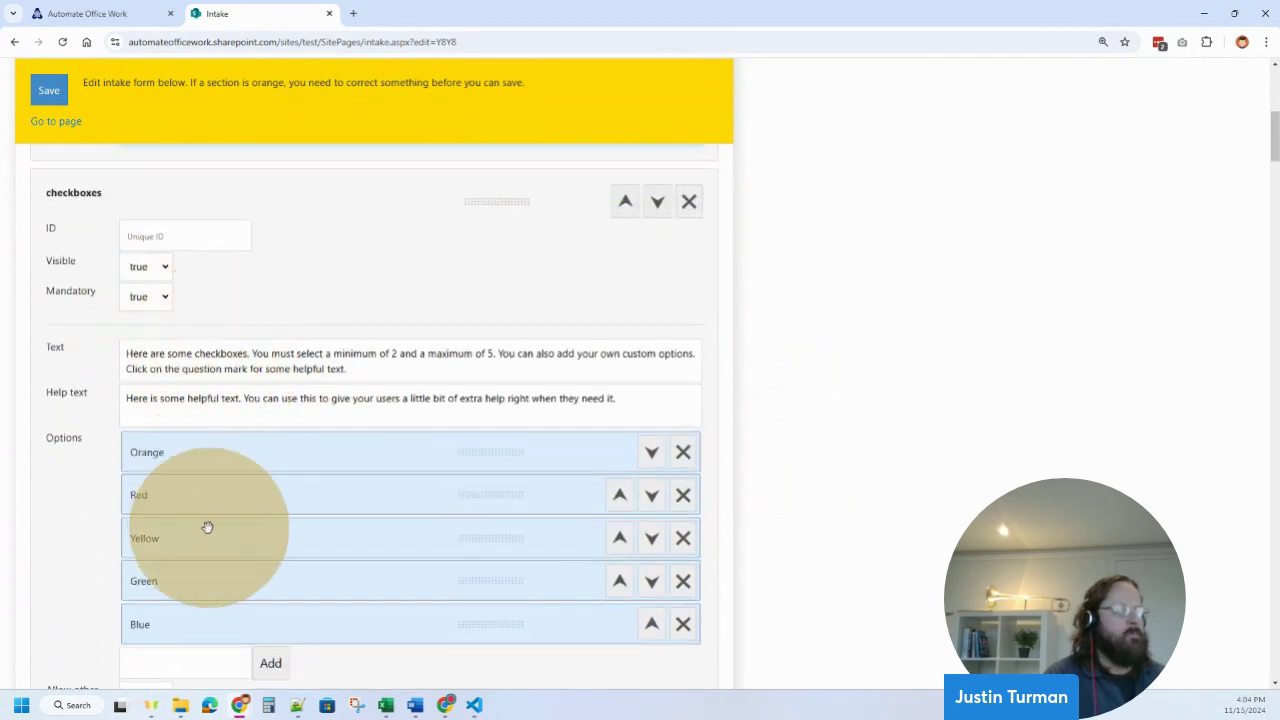
scroll(510, 535, down, 2)
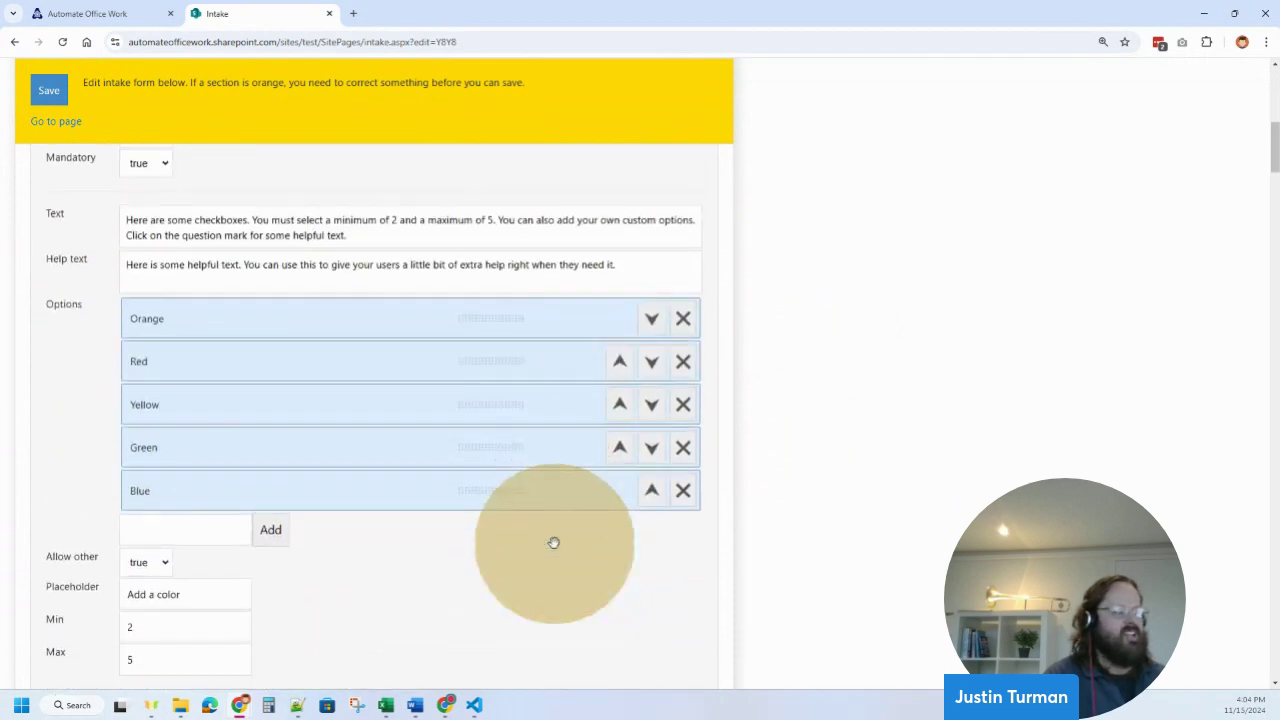
scroll(560, 500, down, 1)
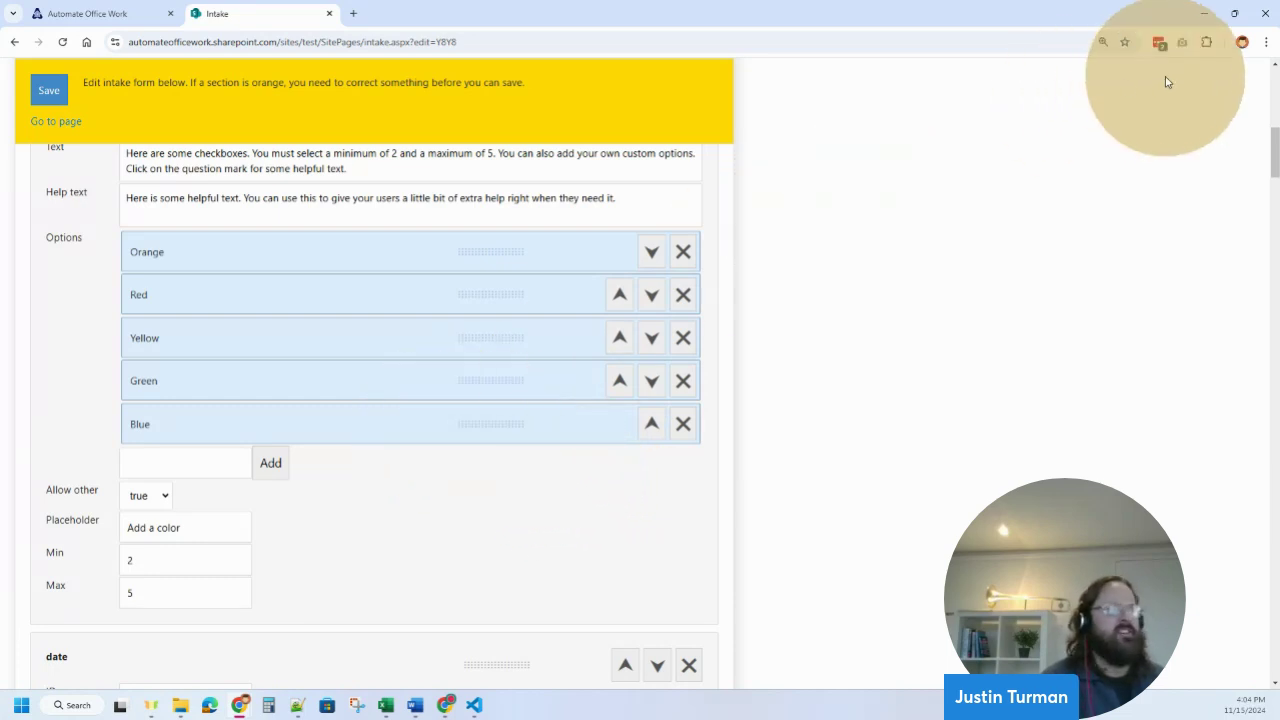
scroll(1275, 131, up, 4)
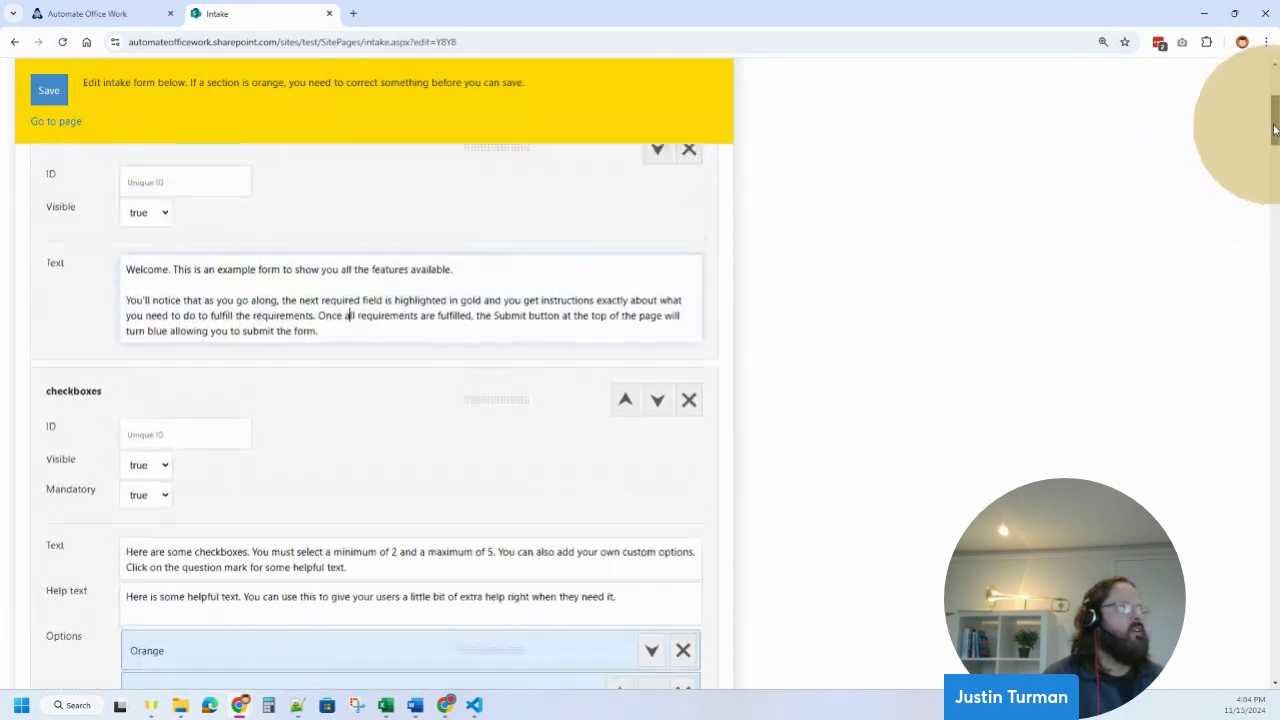
scroll(1275, 131, up, 1)
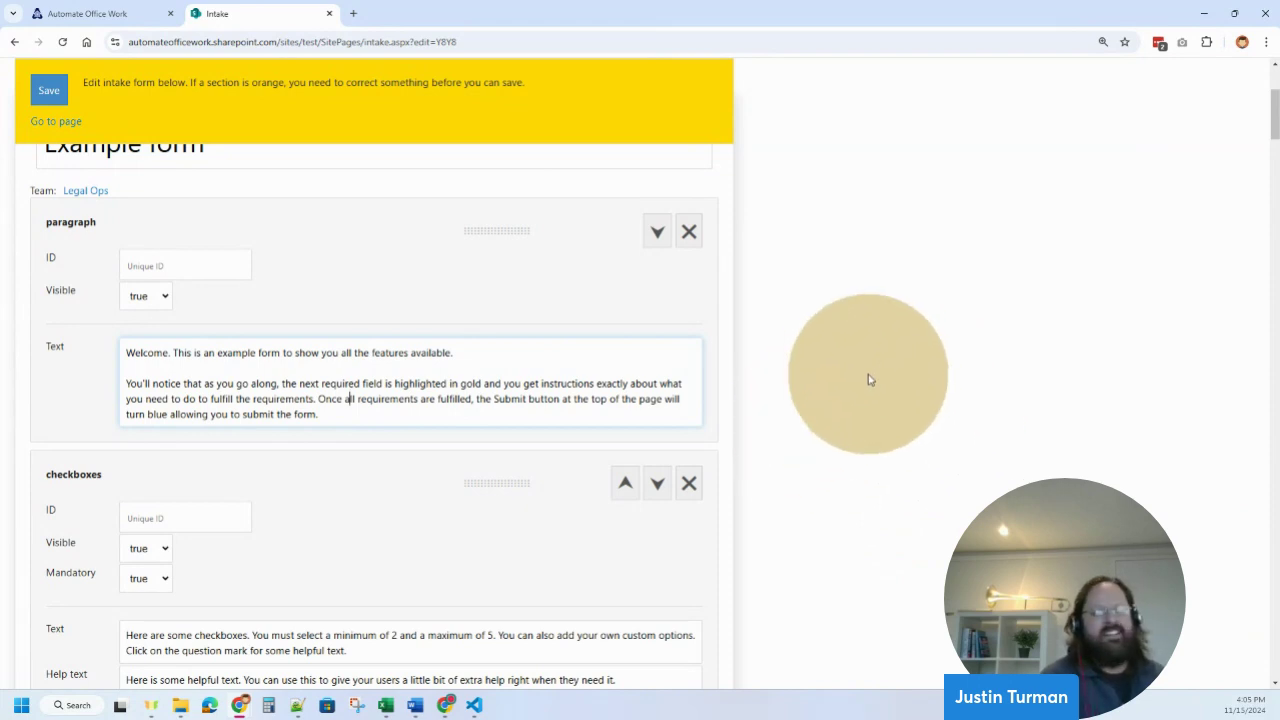
- Return to the fillable form page and select two colors in the checkboxes question
scroll(902, 362, up, 3)
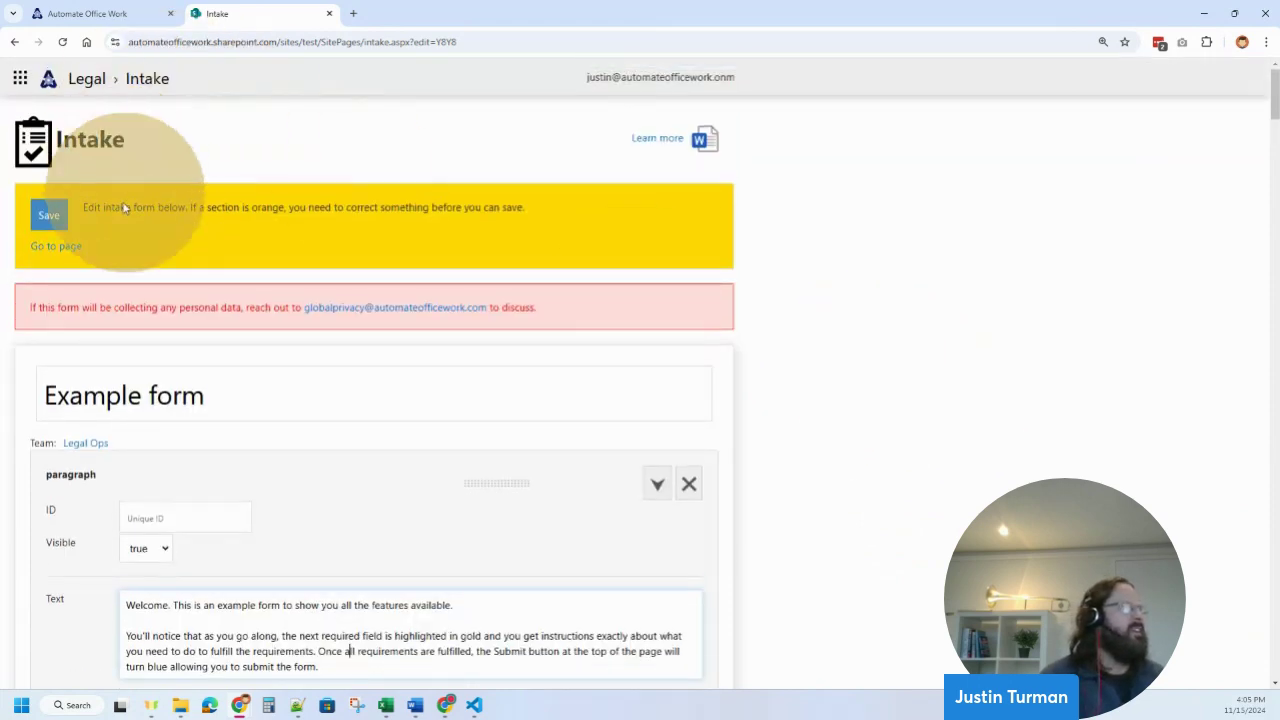
click(58, 245)
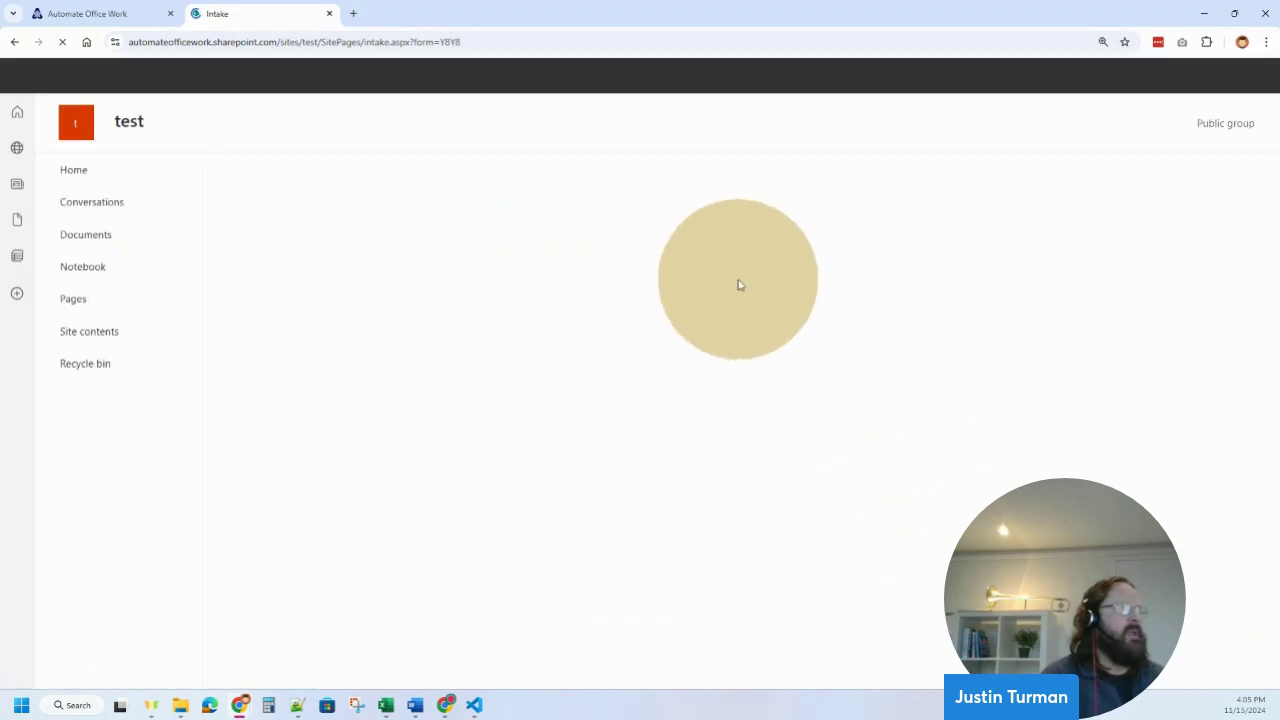
scroll(730, 340, down, 3)
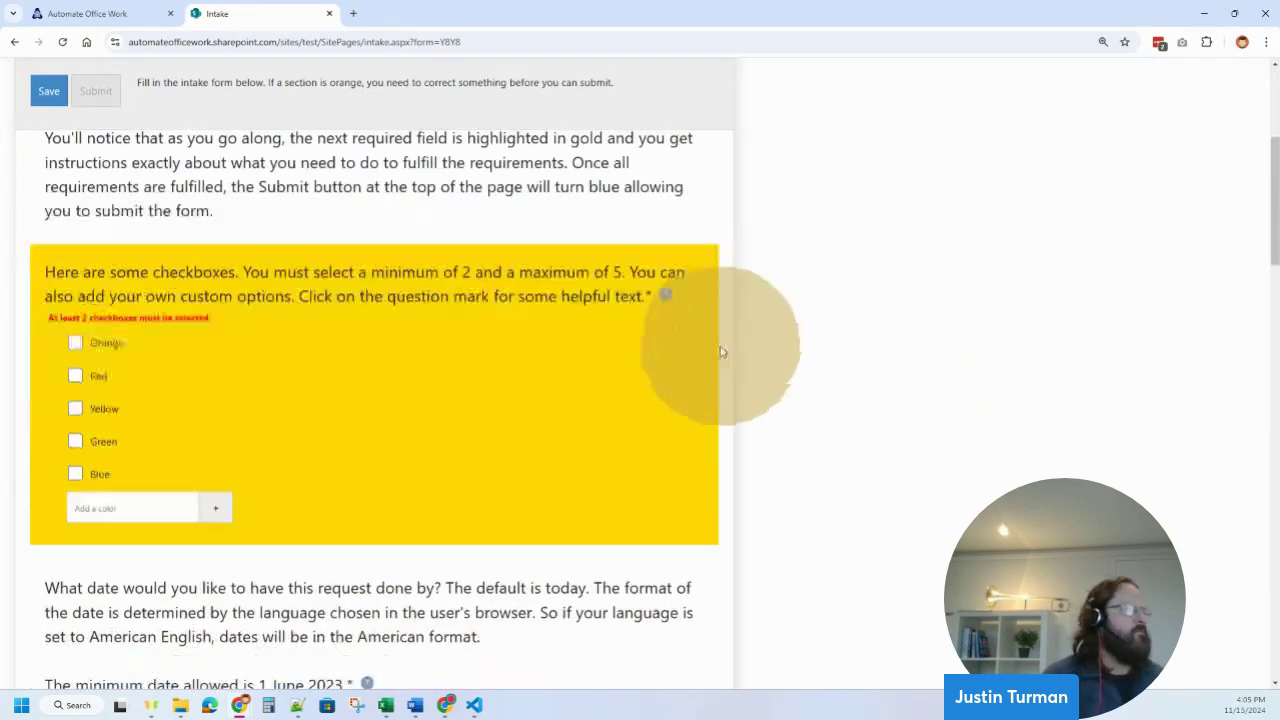
click(136, 385)
click(126, 405)
- Look up the contact's email address from the company address book and add it to the email question
scroll(400, 500, down, 3)
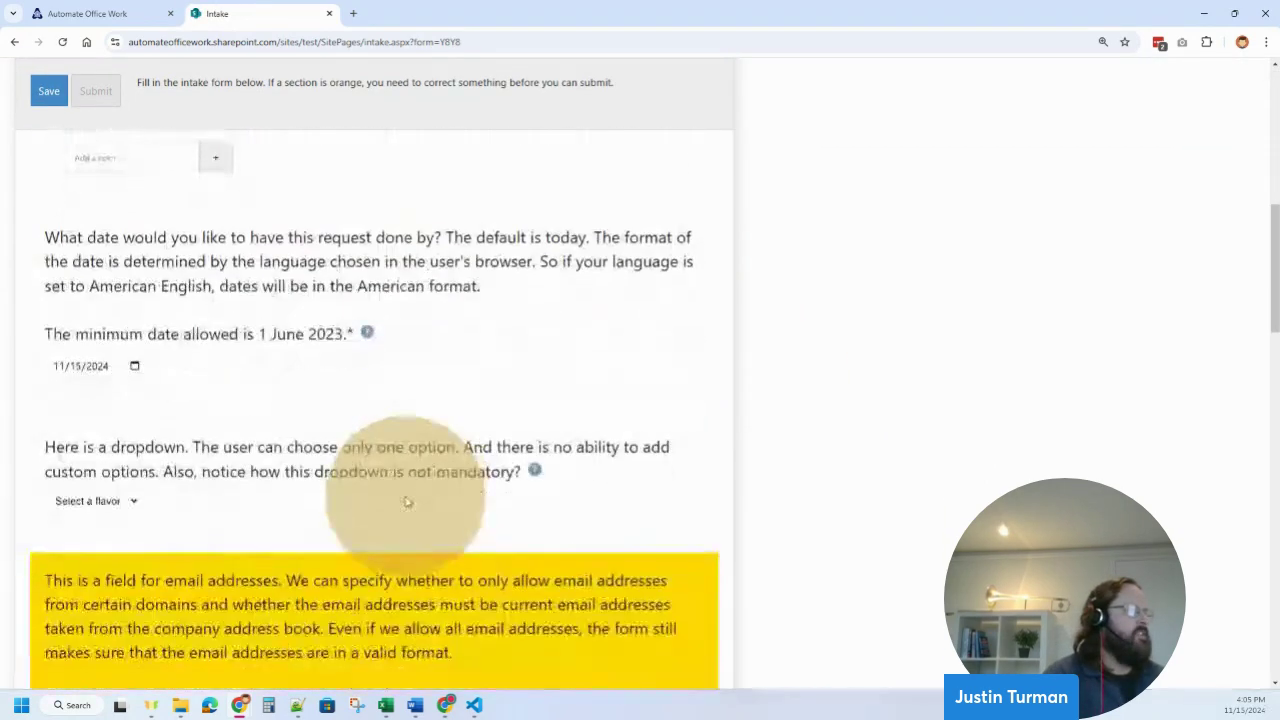
scroll(166, 505, down, 2)
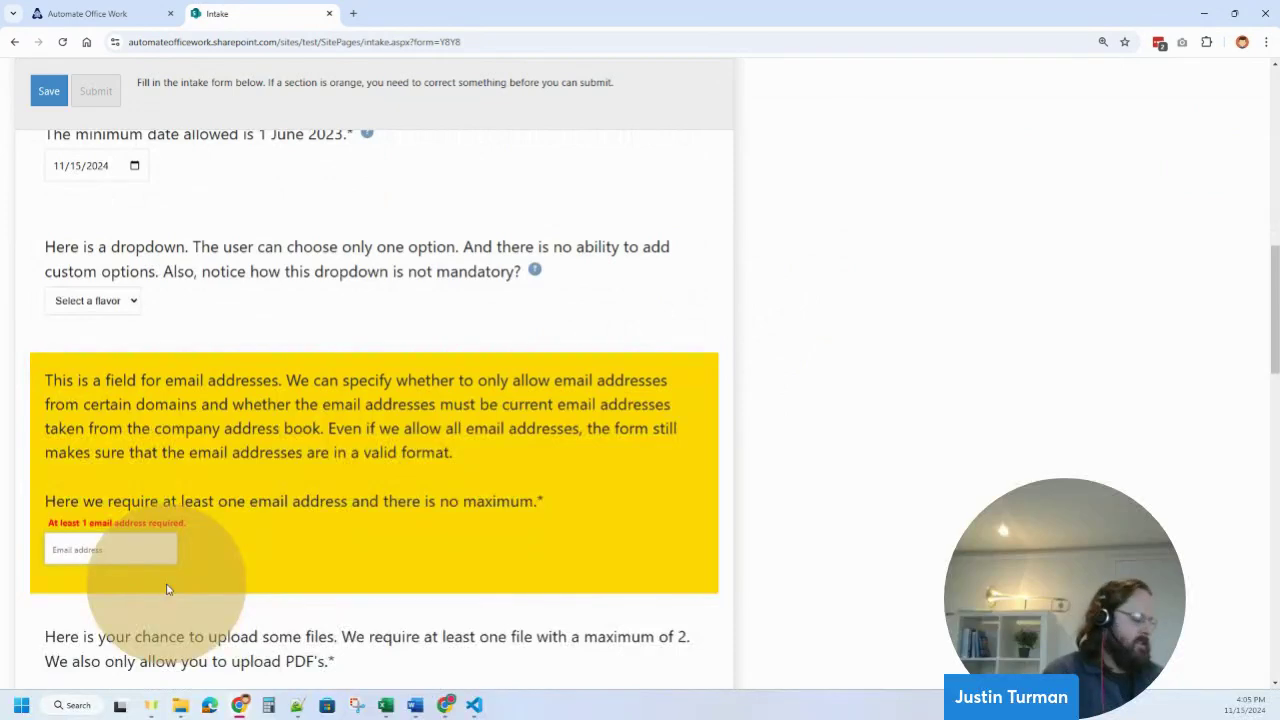
text(ju)
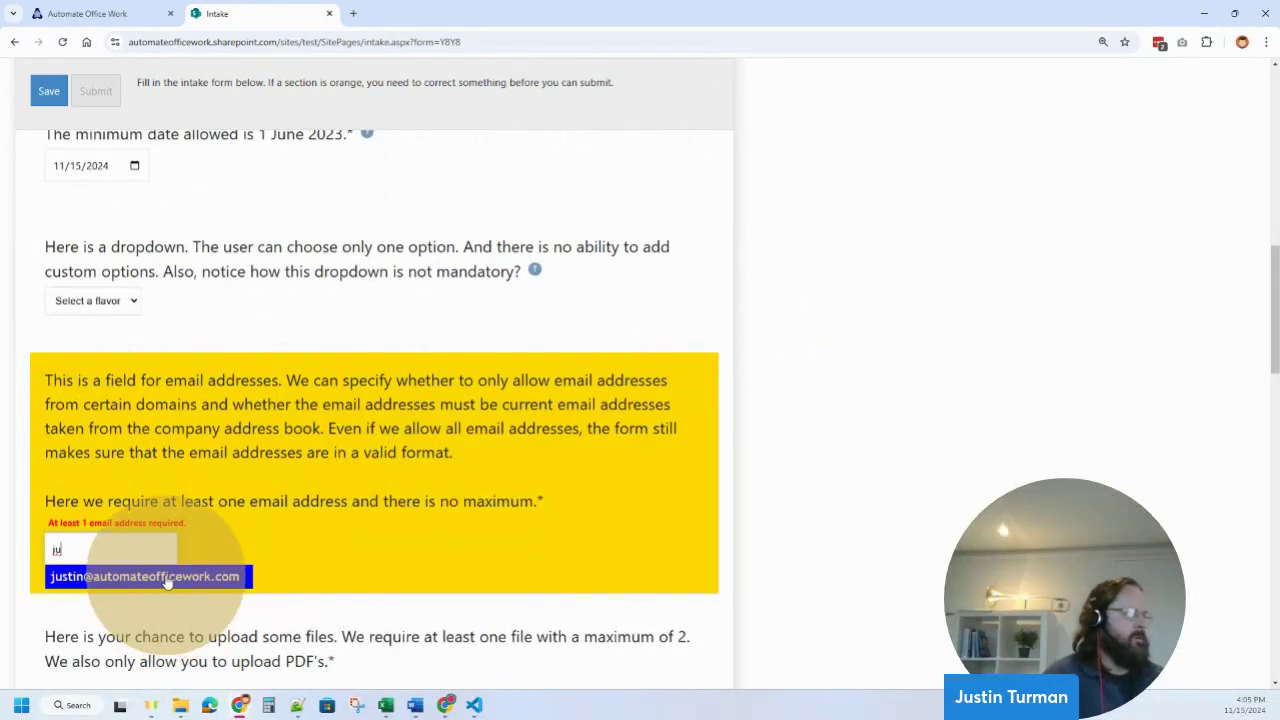
click(166, 584)
- Upload the Digitaal toestemmingsformulier PDF from Downloads to the file upload question
scroll(443, 490, down, 3)
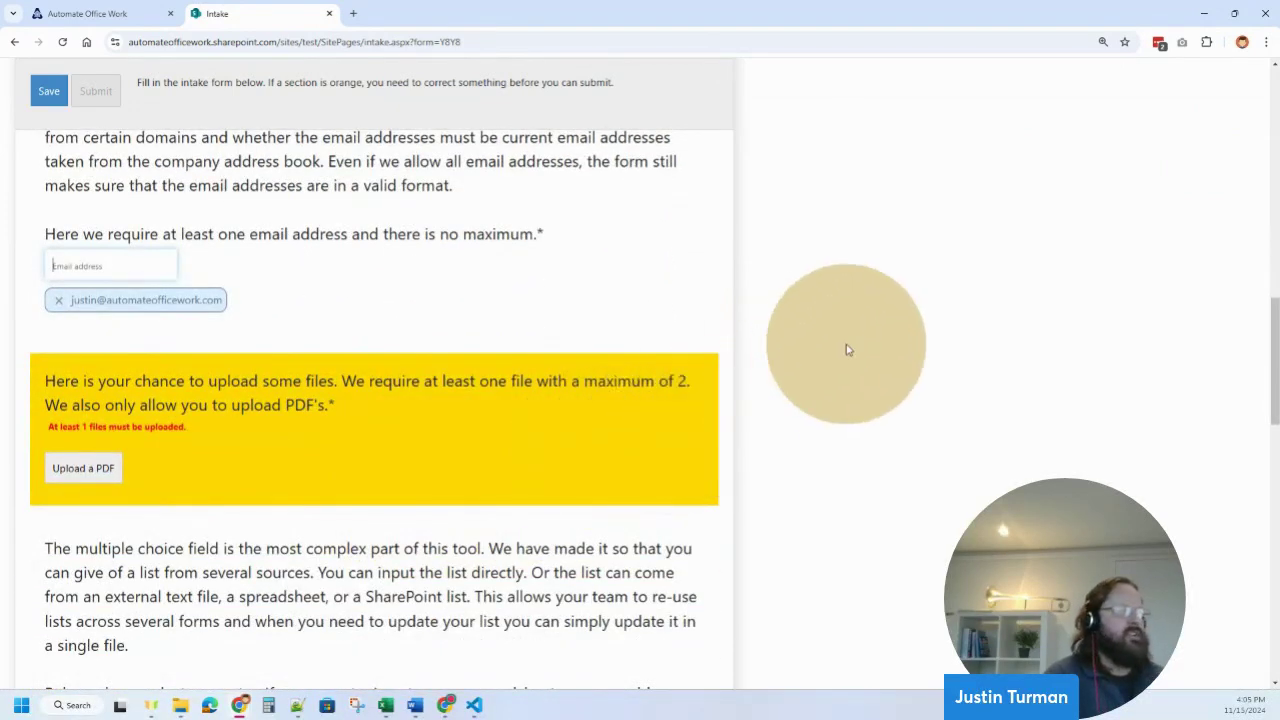
click(91, 472)
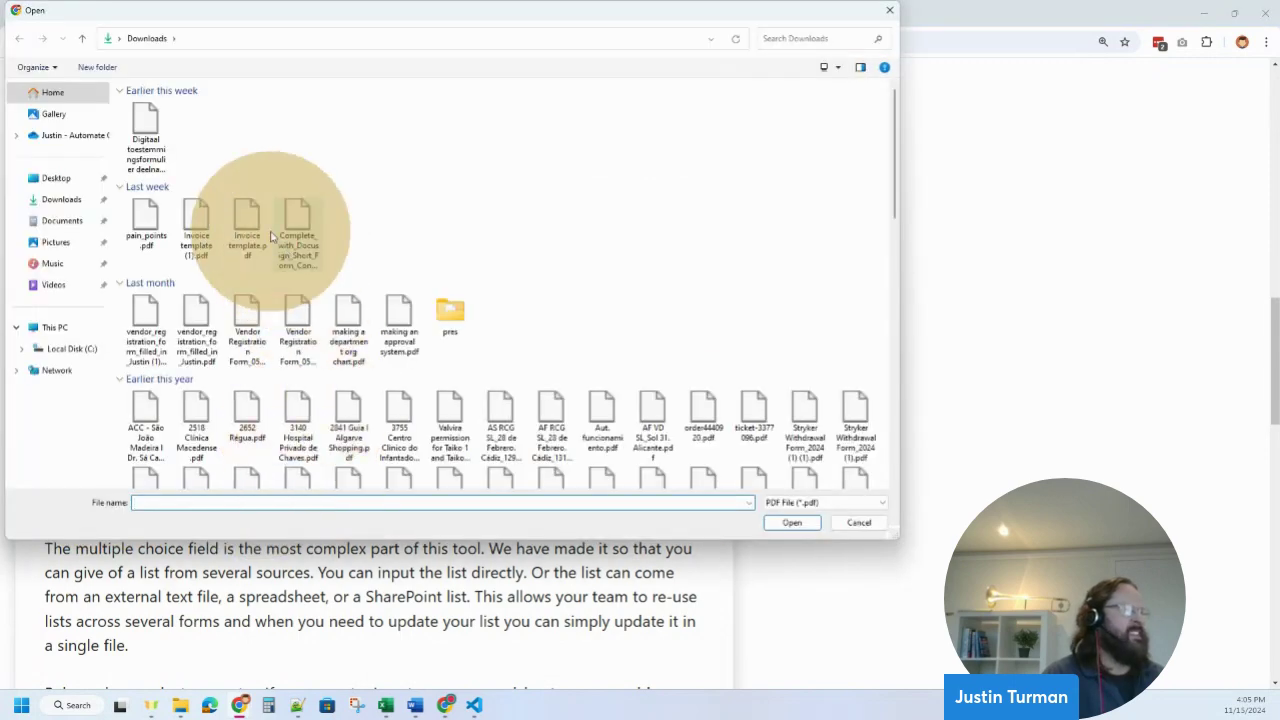
double_click(145, 130)
- Choose Netherlands as the country and Fall as the season
scroll(657, 380, down, 3)
scroll(660, 395, down, 1)
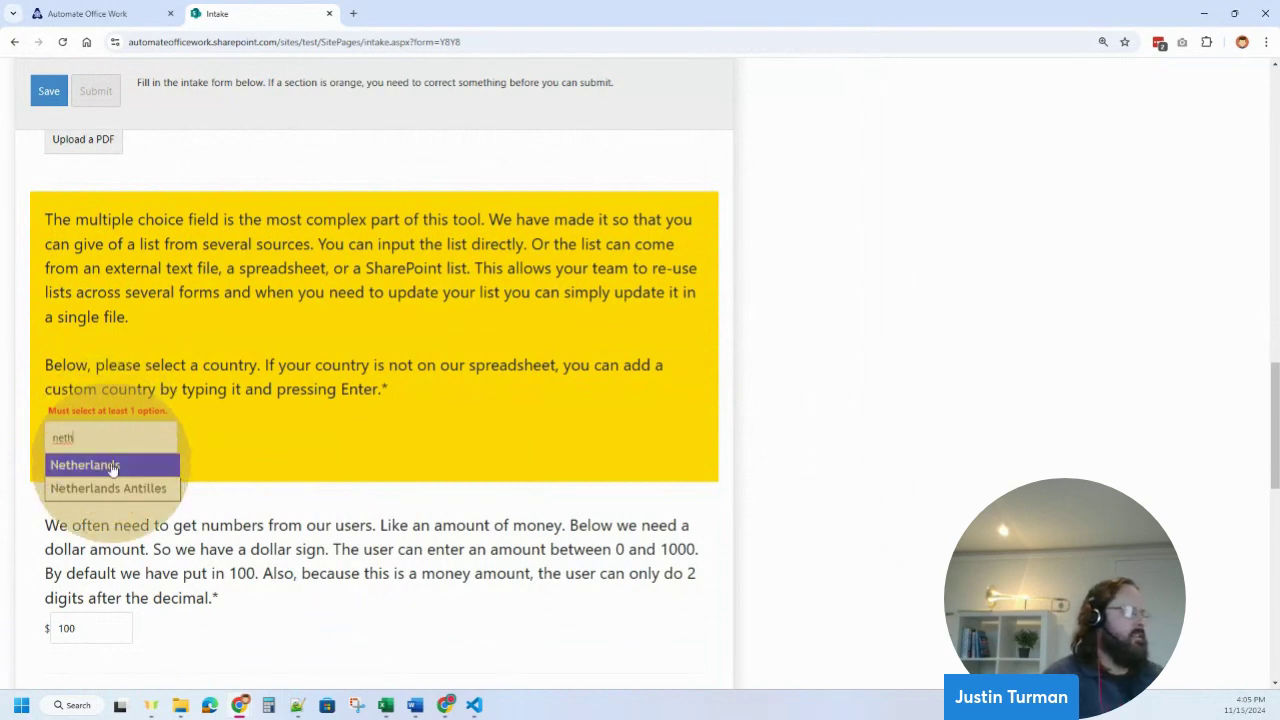
click(113, 466)
scroll(320, 435, down, 4)
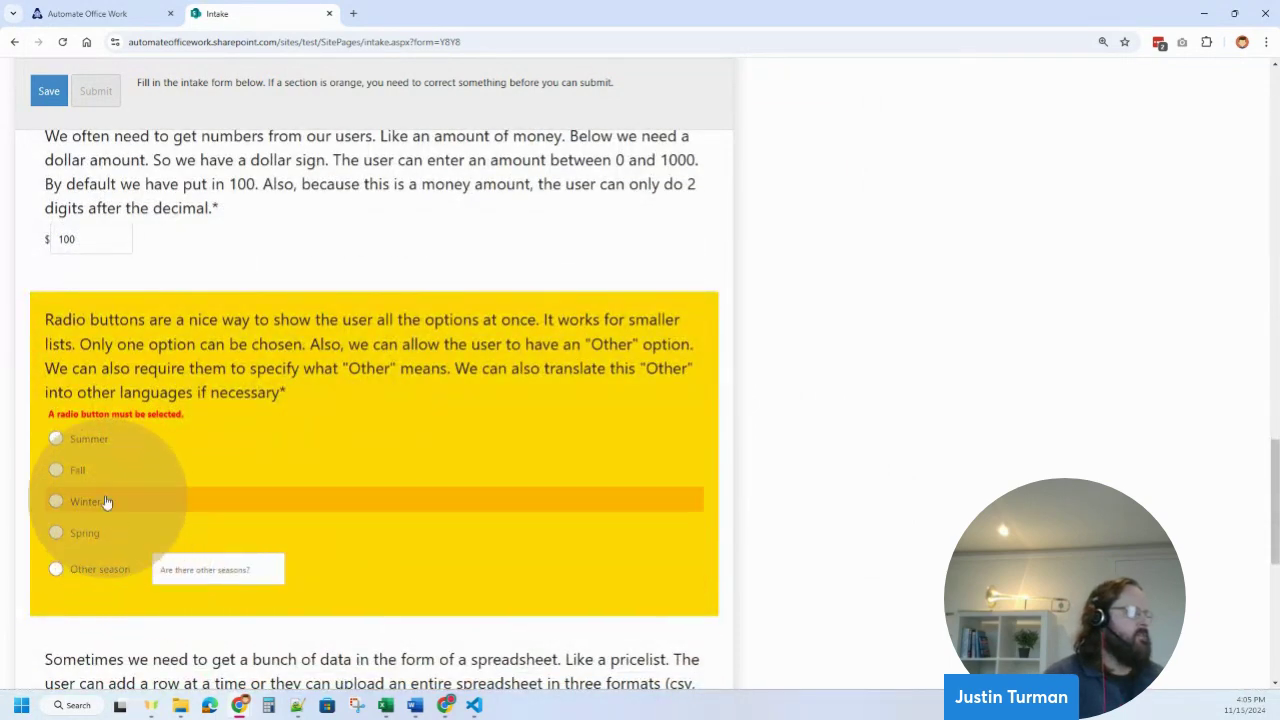
click(57, 469)
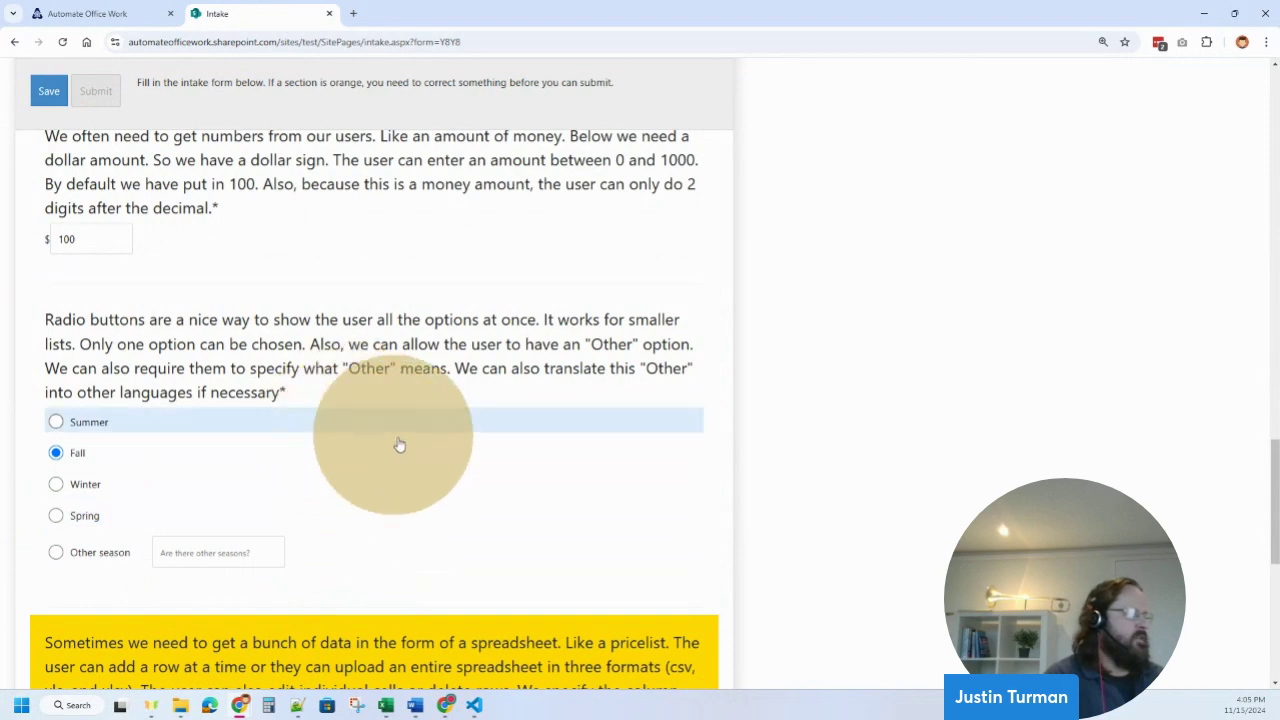
- Upload a spreadsheet file from Downloads into the Item, Description and Price table
scroll(372, 431, down, 5)
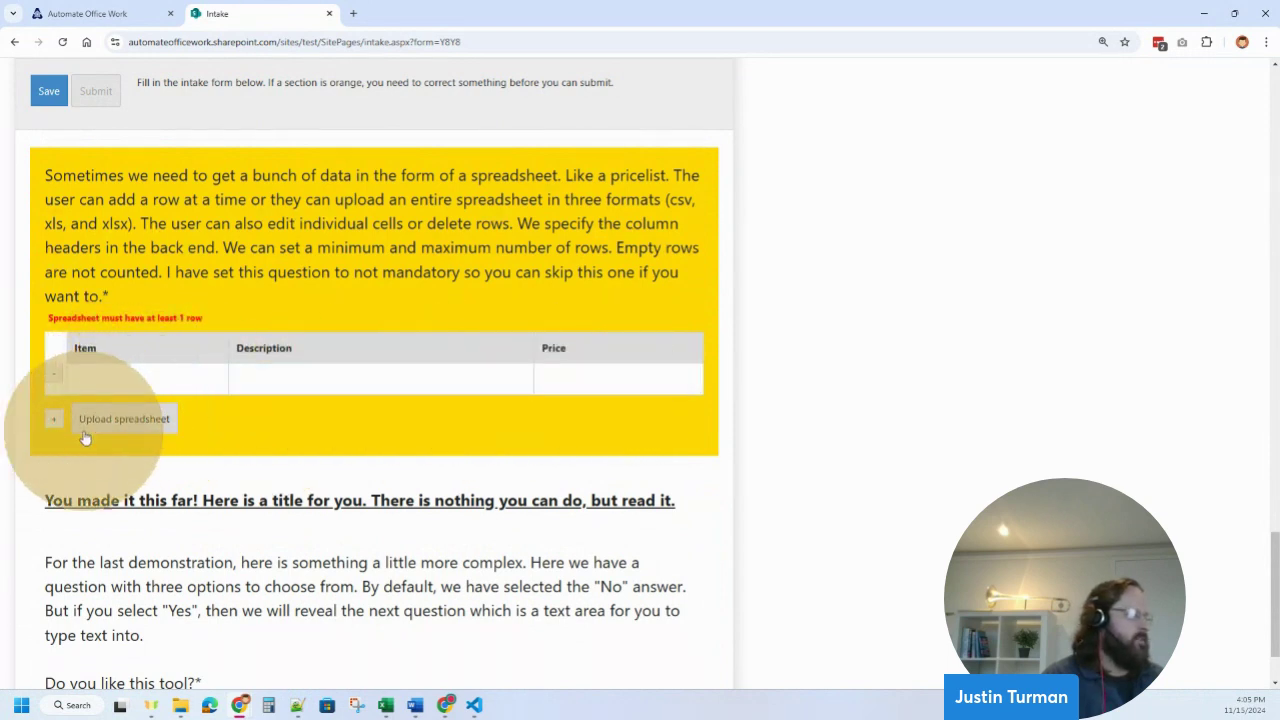
click(112, 420)
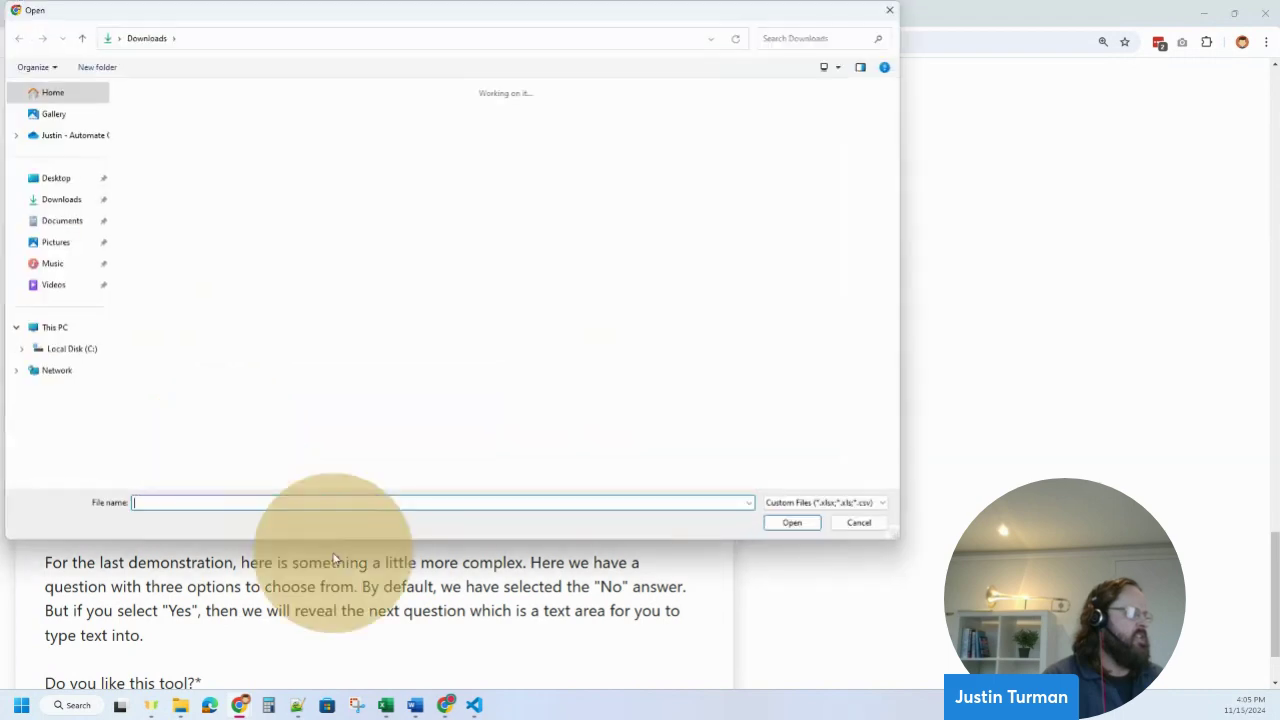
double_click(191, 124)
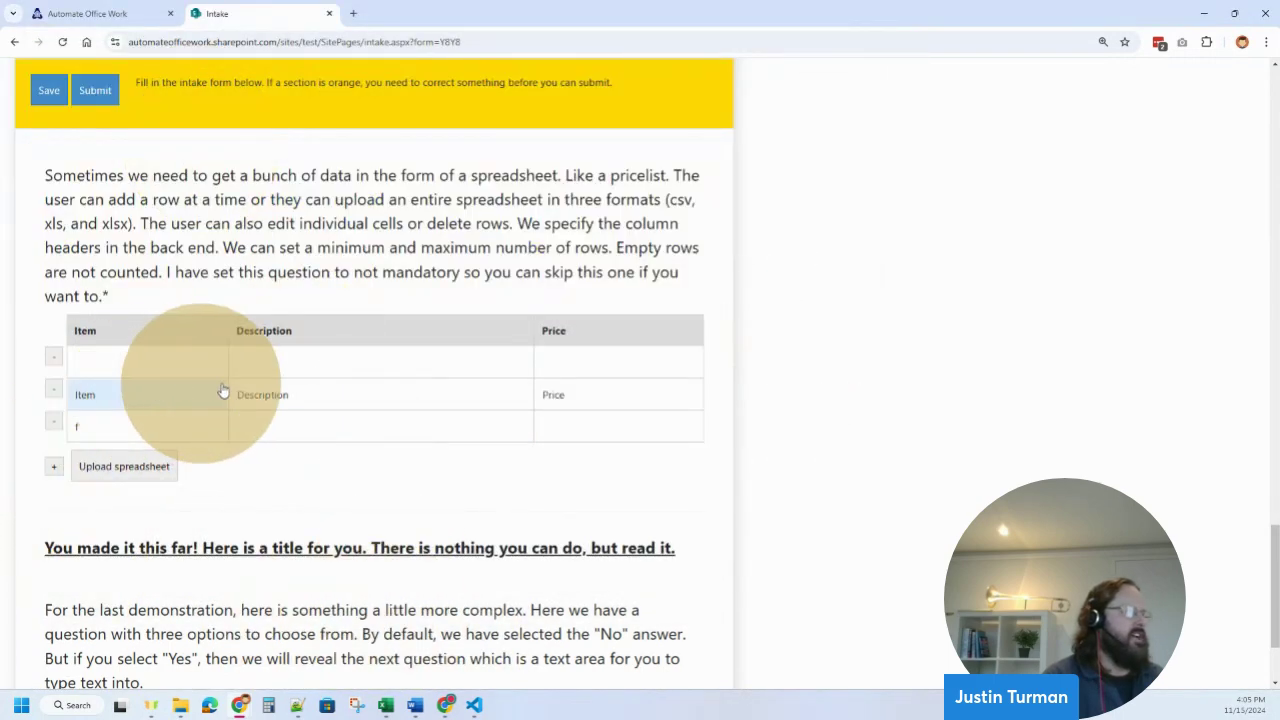
- Submit the filled-in intake form
scroll(716, 651, down, 2)
click(51, 100)
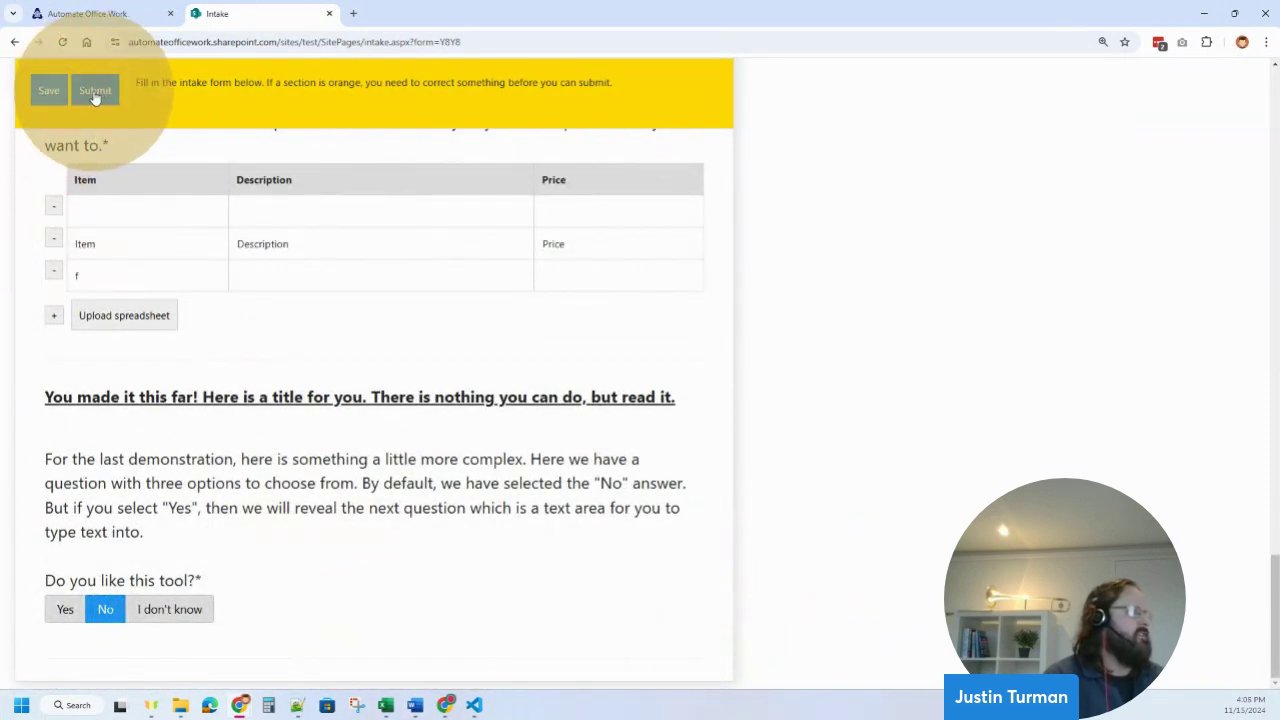
click(93, 92)
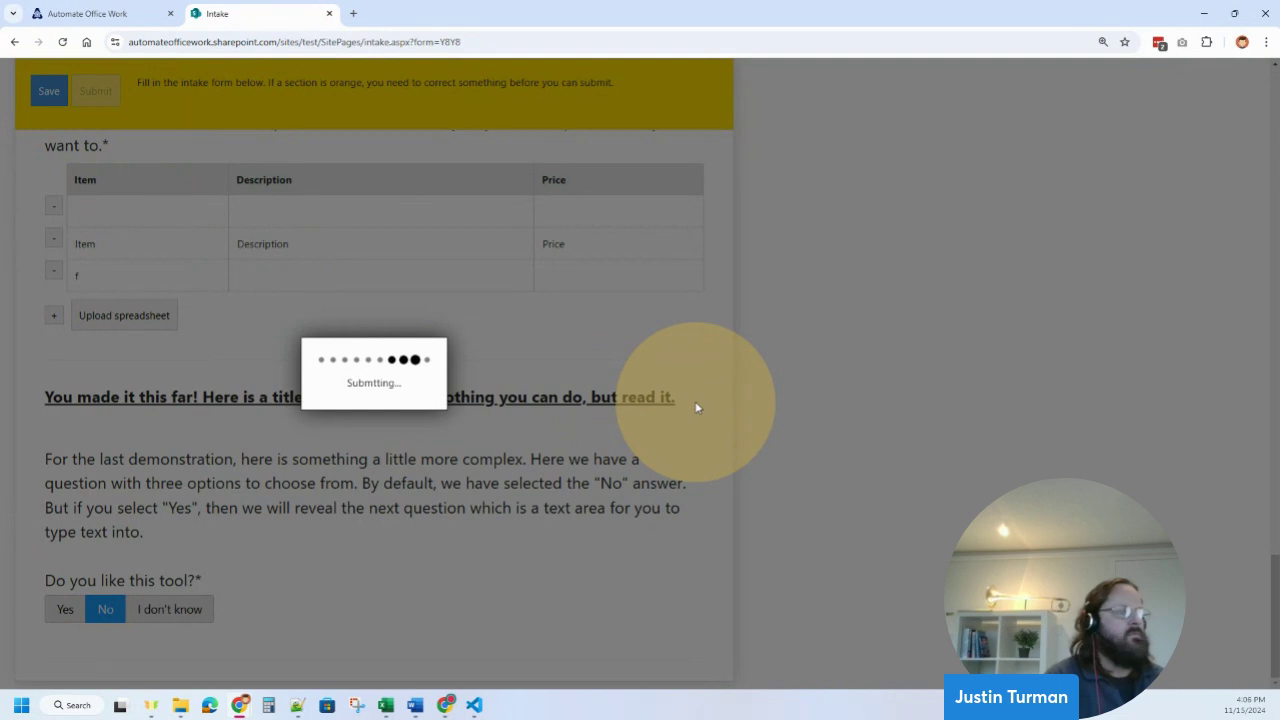
- Open the browser's developer tools for the form page and show the console
right_click(810, 255)
click(888, 587)
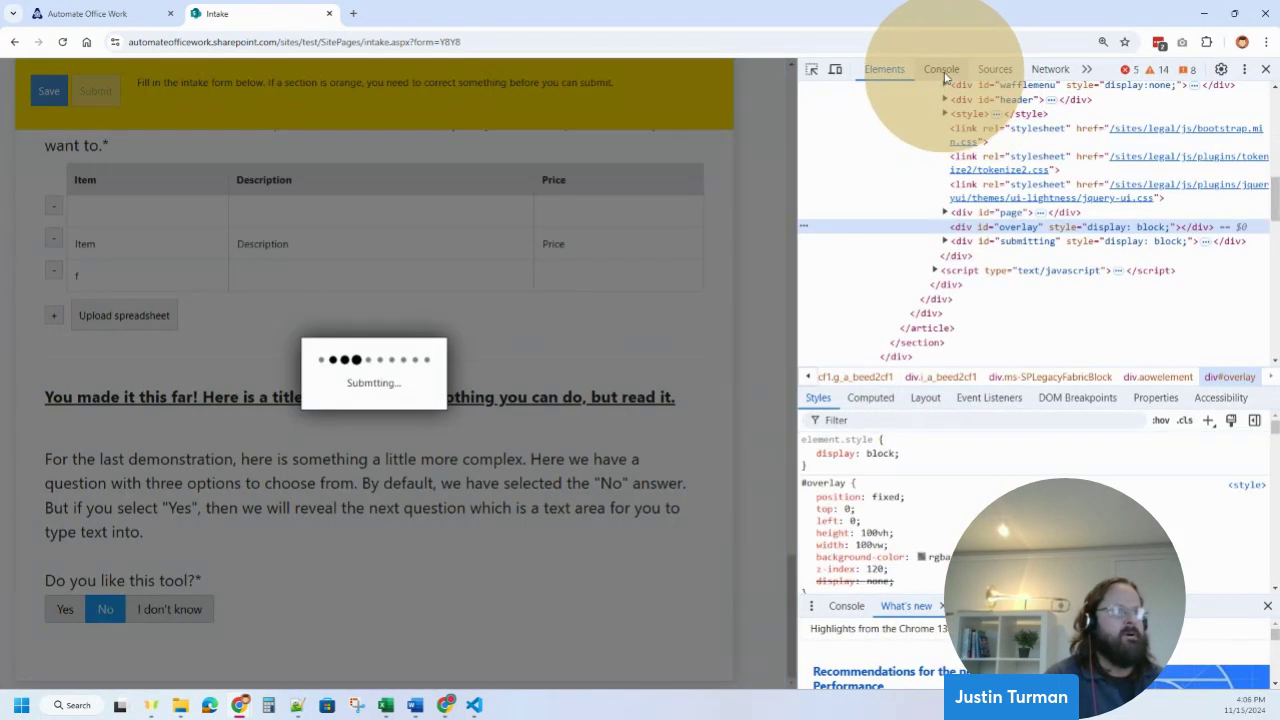
click(941, 69)
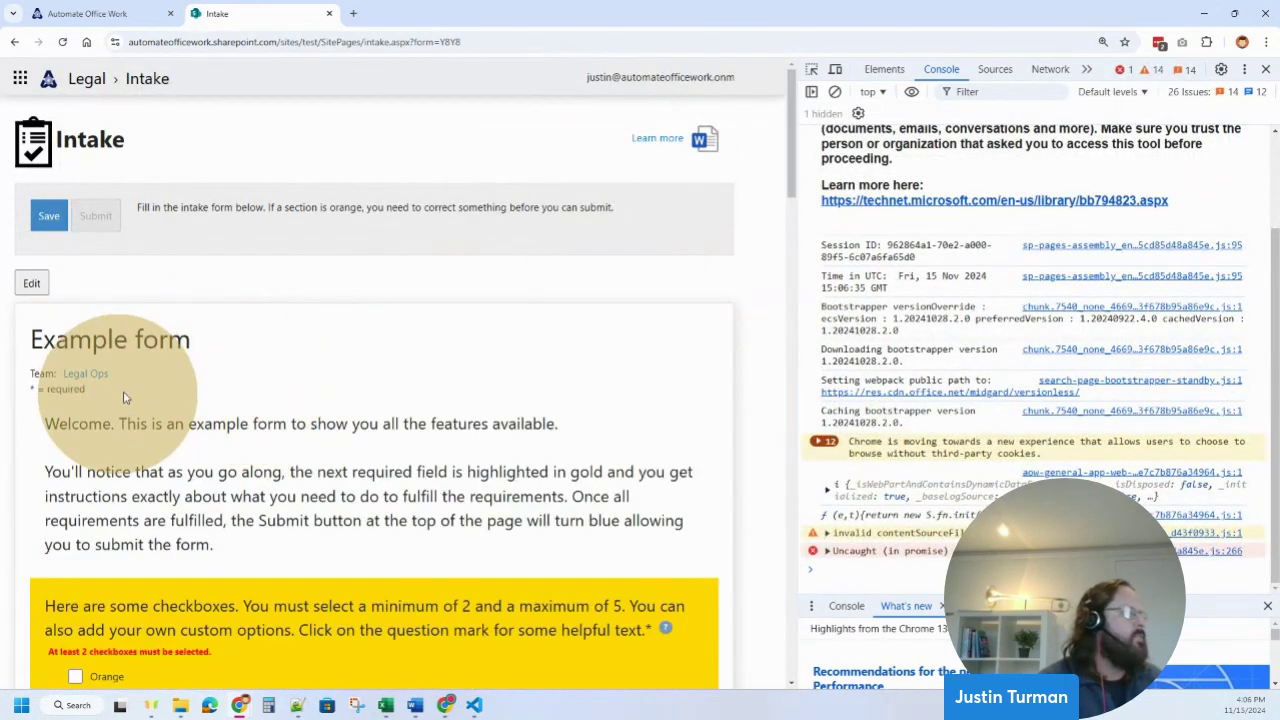
- Select Orange and Red in the checkboxes question of the blank form
scroll(343, 457, down, 5)
click(92, 277)
click(98, 310)
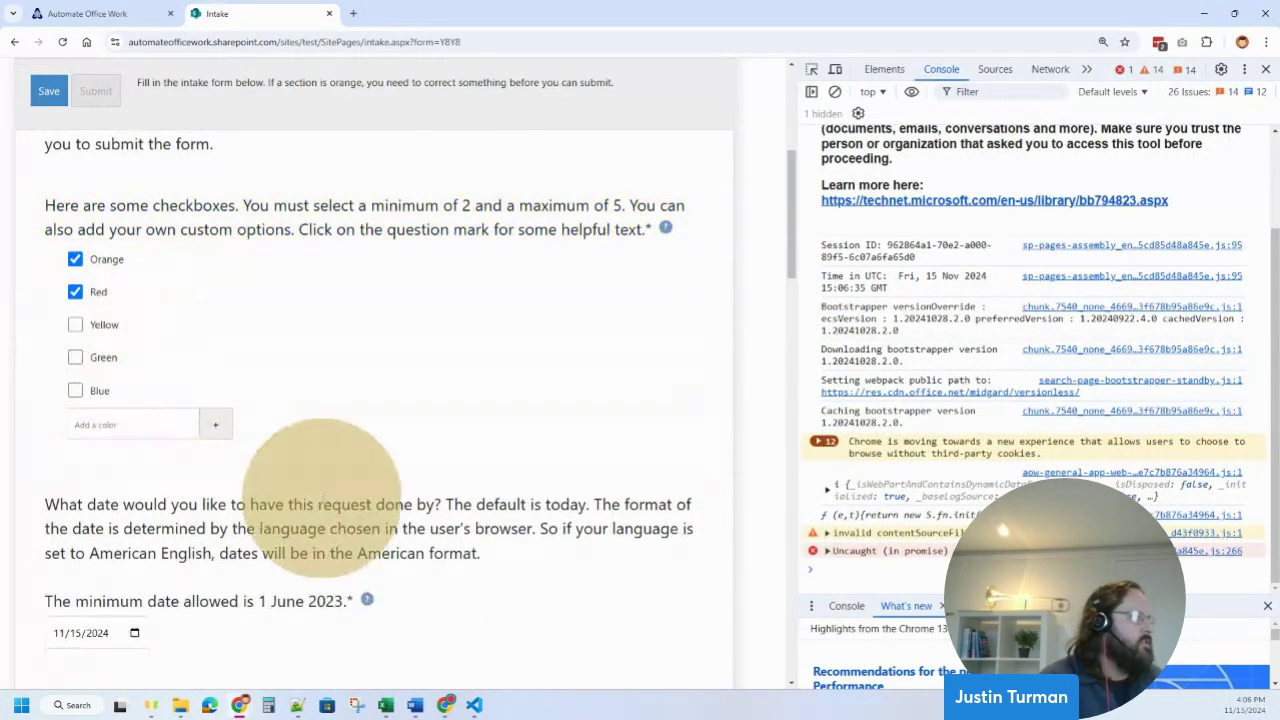
- Add the contact's email address to the email question using the address book suggestion
scroll(171, 430, down, 5)
click(110, 483)
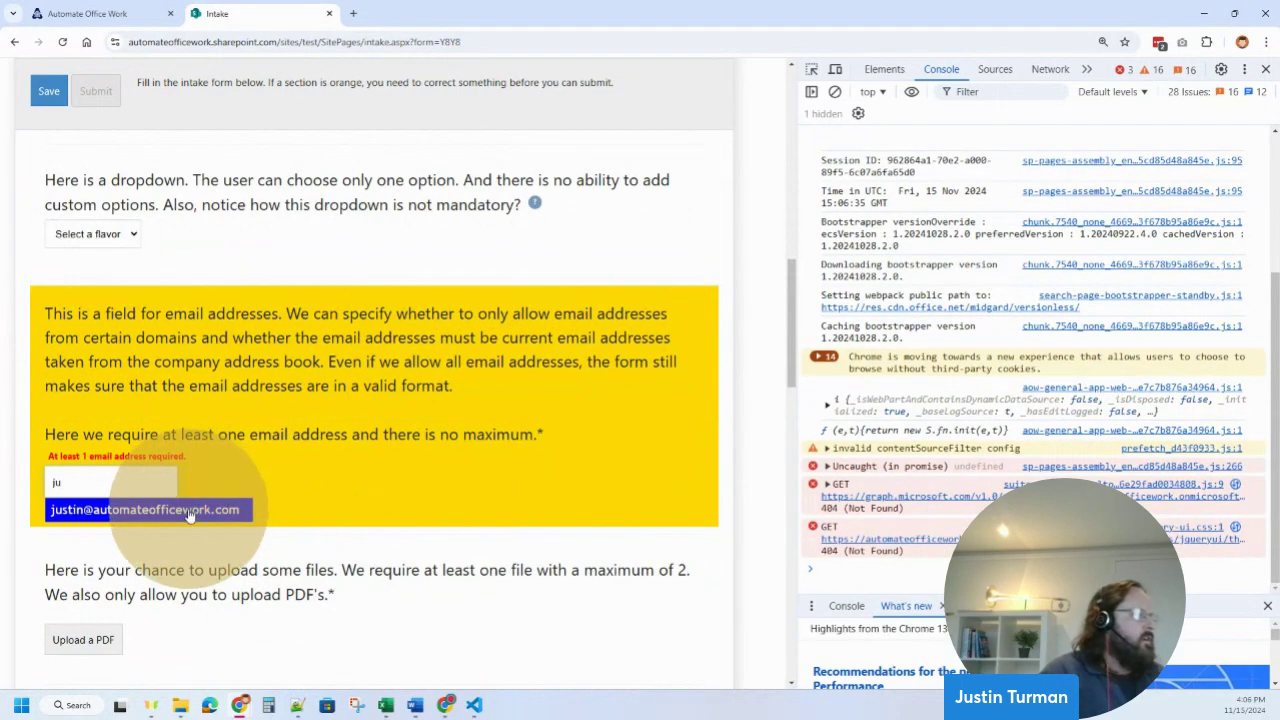
click(190, 510)
- Attach the Digitaal toestemmingsformulier PDF from Downloads to the question that requires at least one file
scroll(72, 422, down, 3)
click(72, 401)
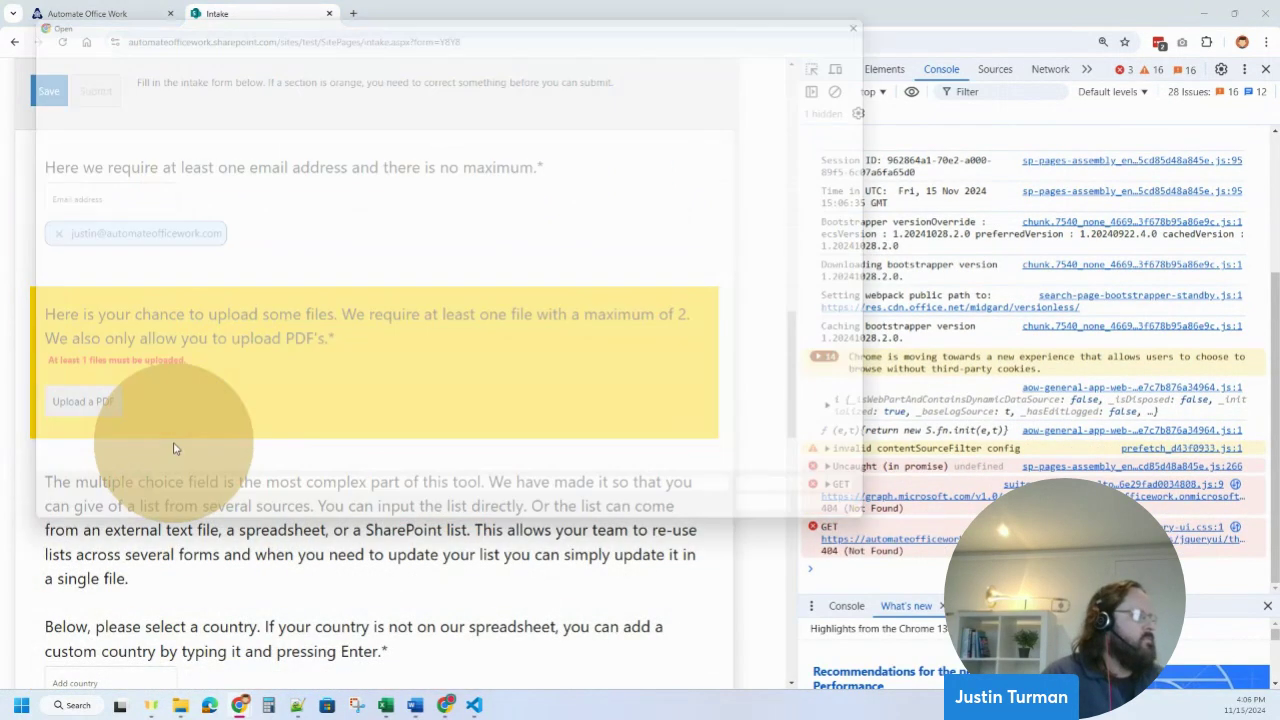
double_click(155, 130)
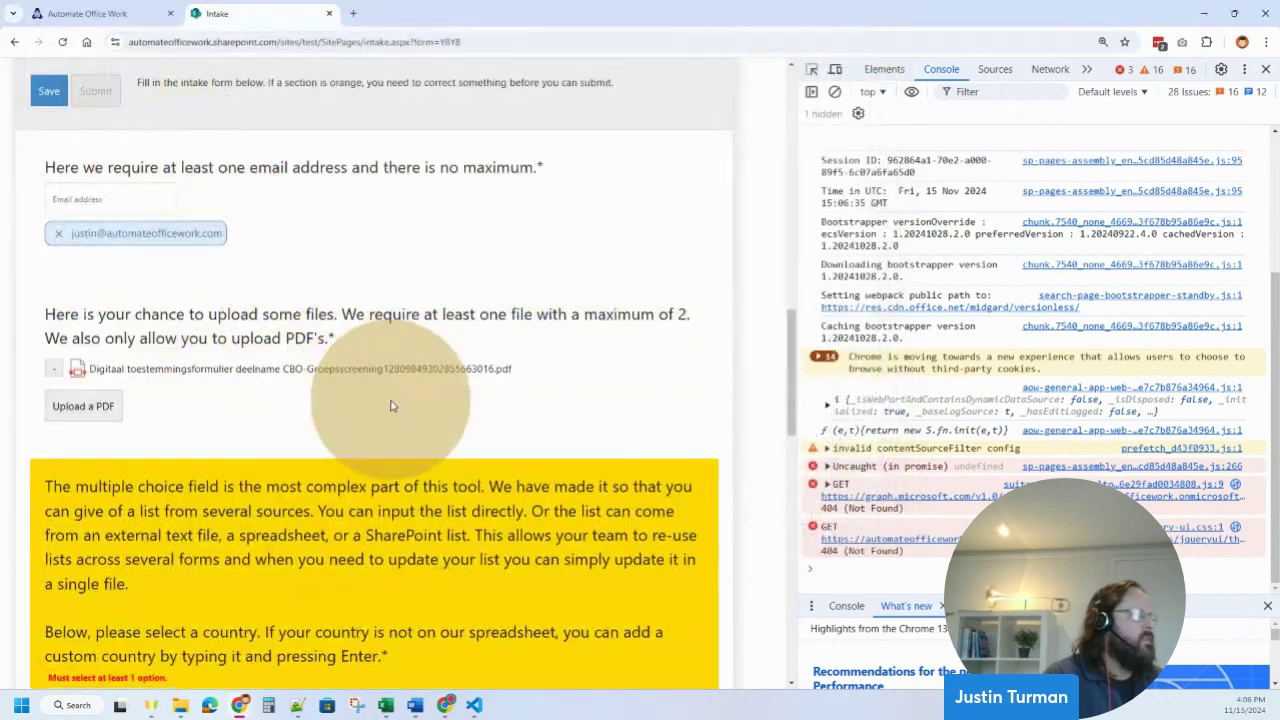
- Choose Netherlands for the country question and Summer for the radio buttons question
scroll(110, 238, down, 5)
text(jo)
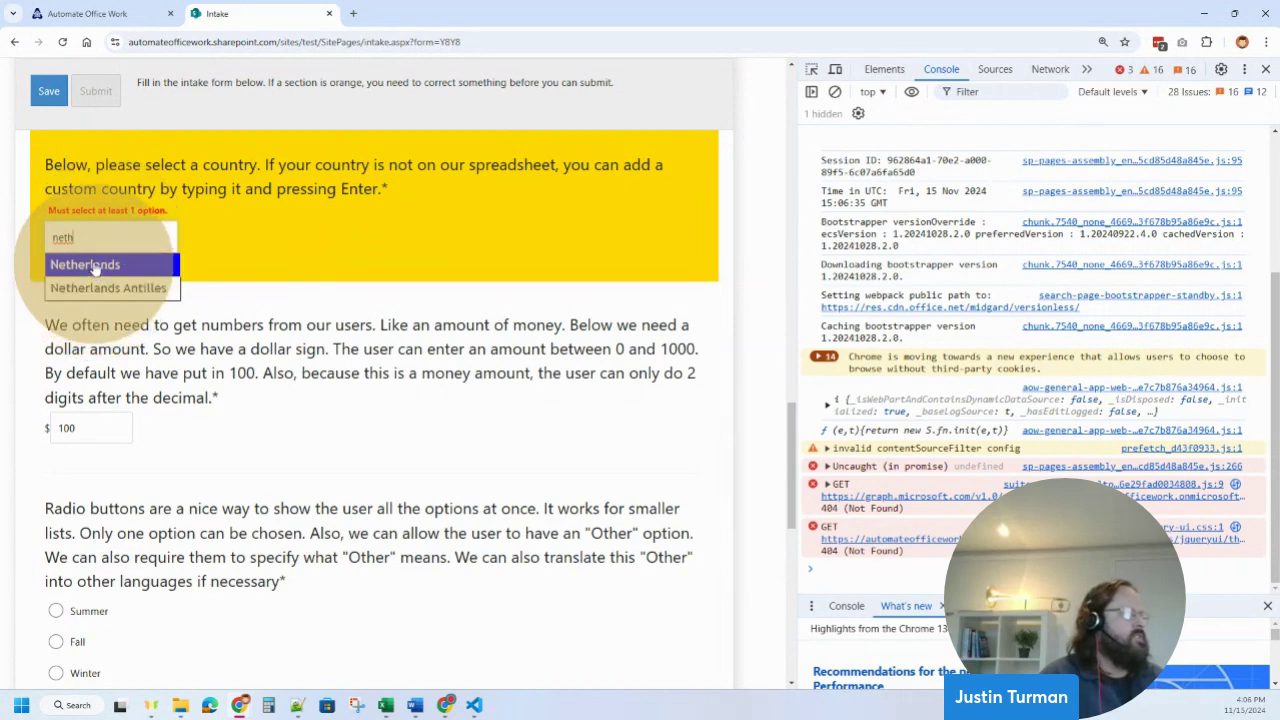
click(100, 264)
scroll(337, 343, down, 4)
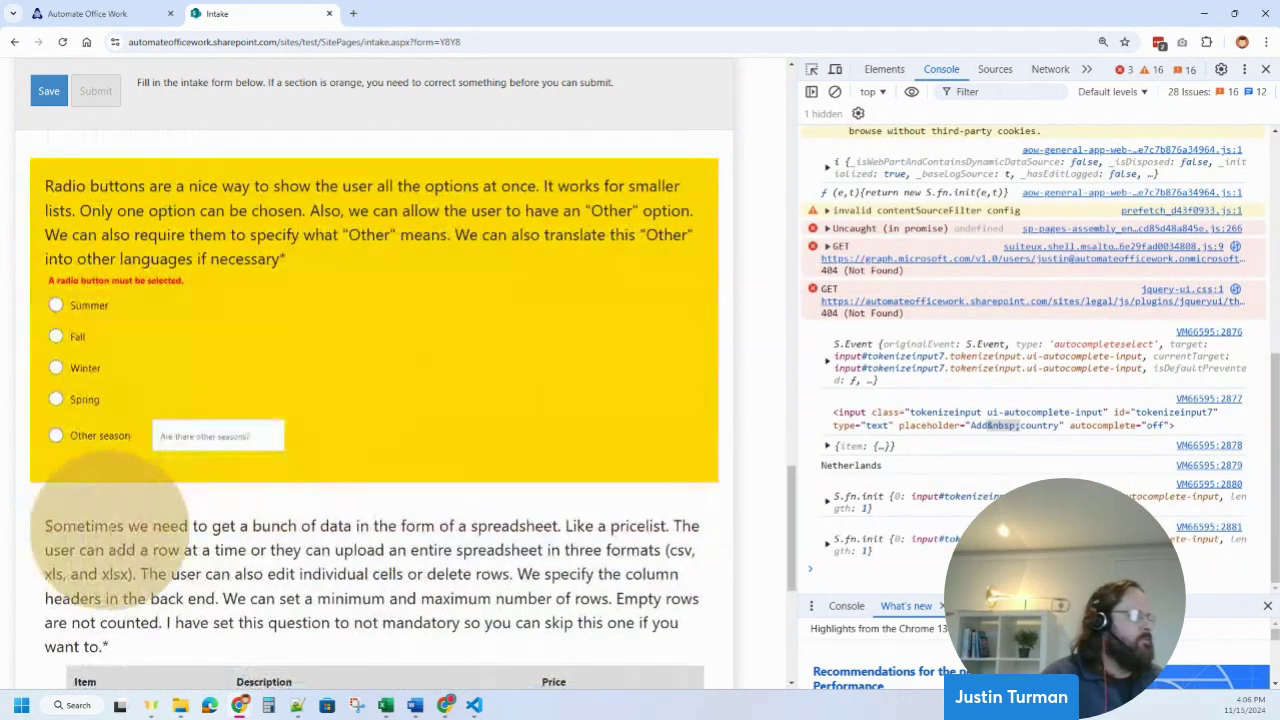
click(84, 310)
- Upload spreadsheet.xlsx from Downloads to the spreadsheet question with Item, Description and Price columns
scroll(97, 517, down, 3)
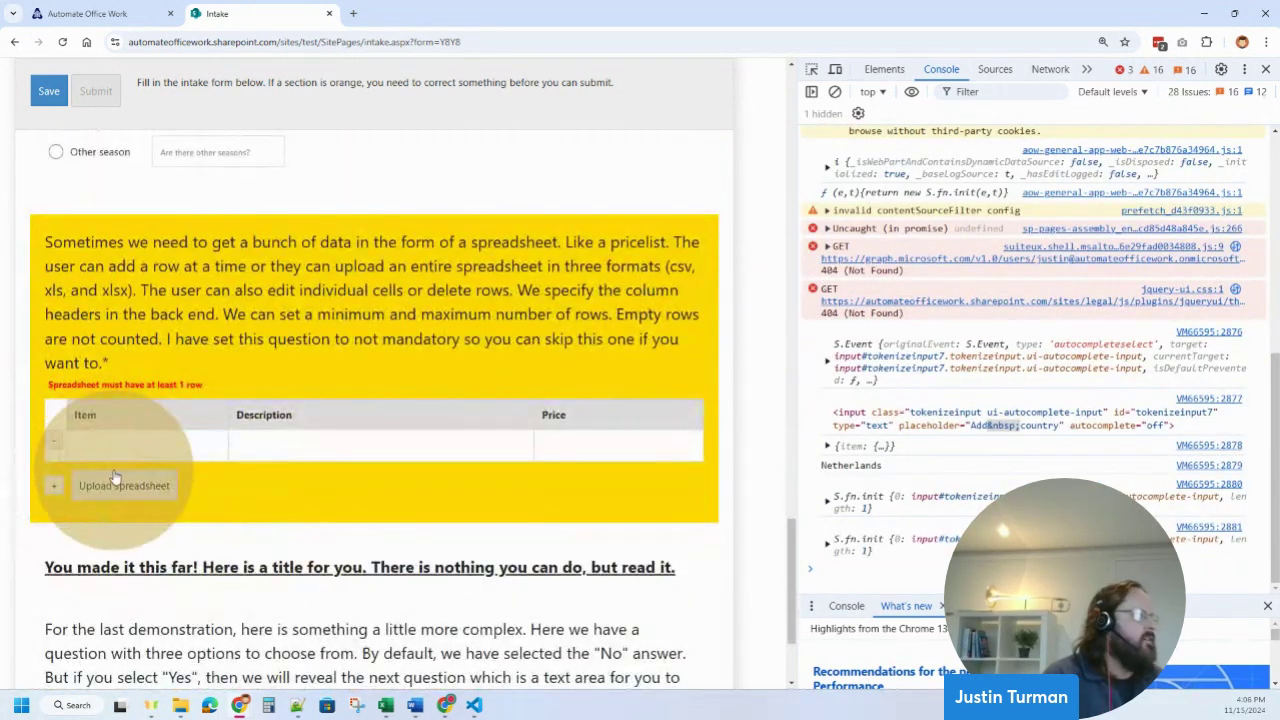
click(124, 487)
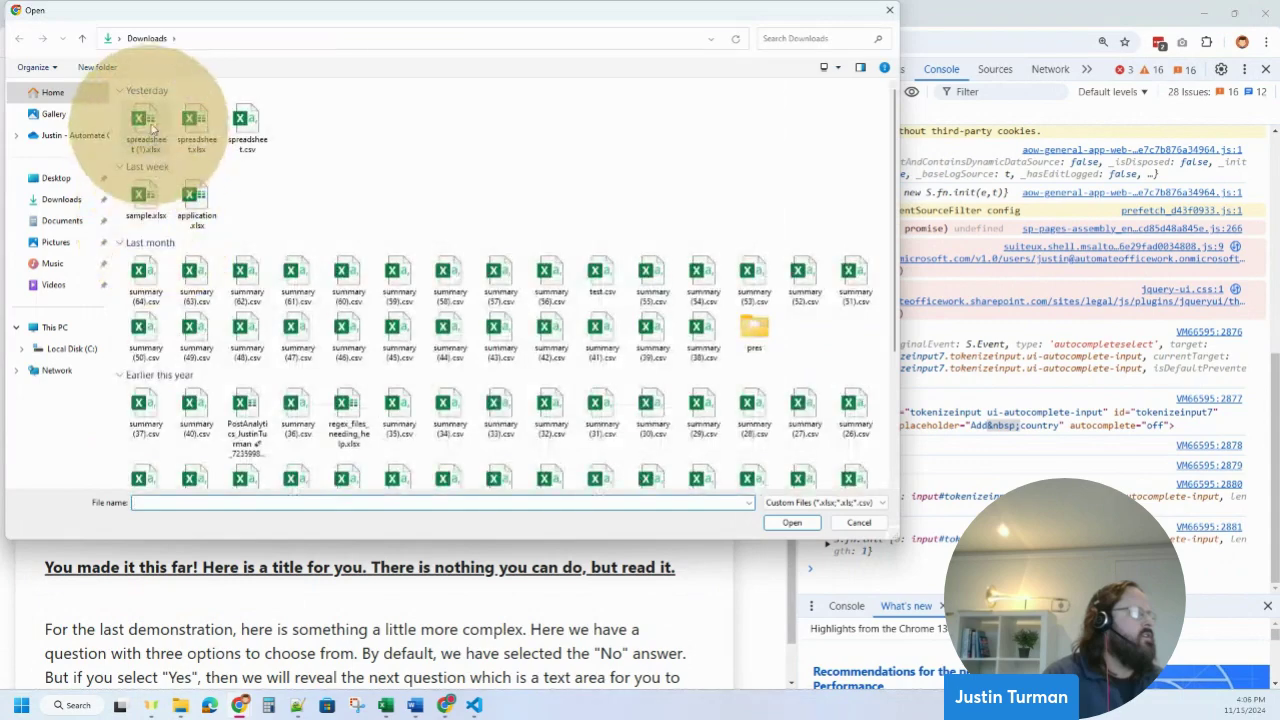
click(191, 124)
double_click(191, 124)
- Submit the completed example form and close the browser's developer tools
scroll(337, 330, down, 2)
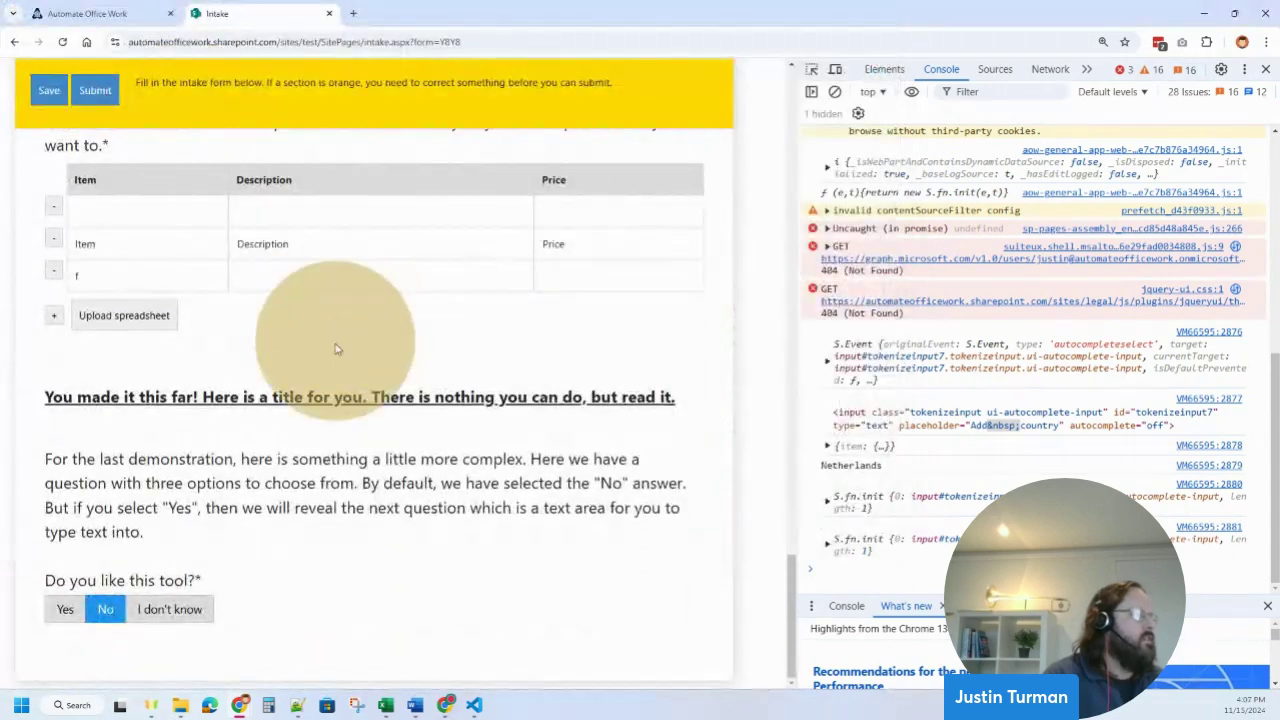
scroll(331, 354, up, 4)
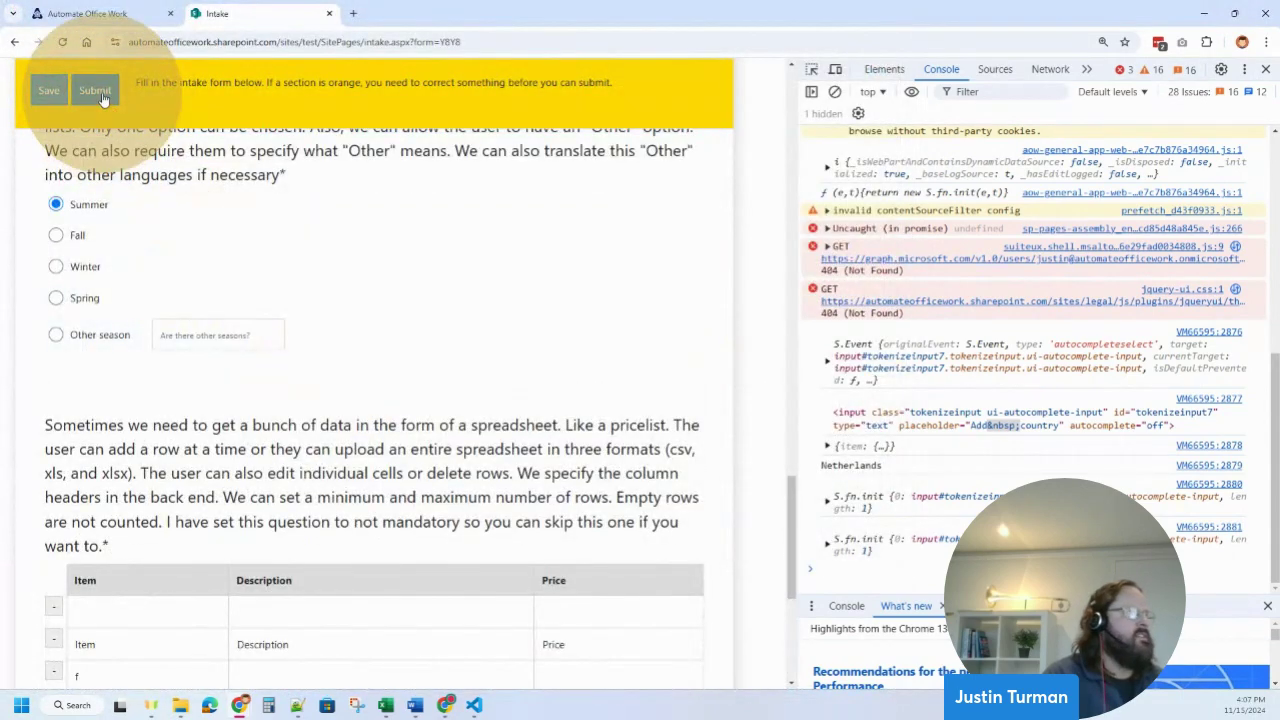
click(98, 91)
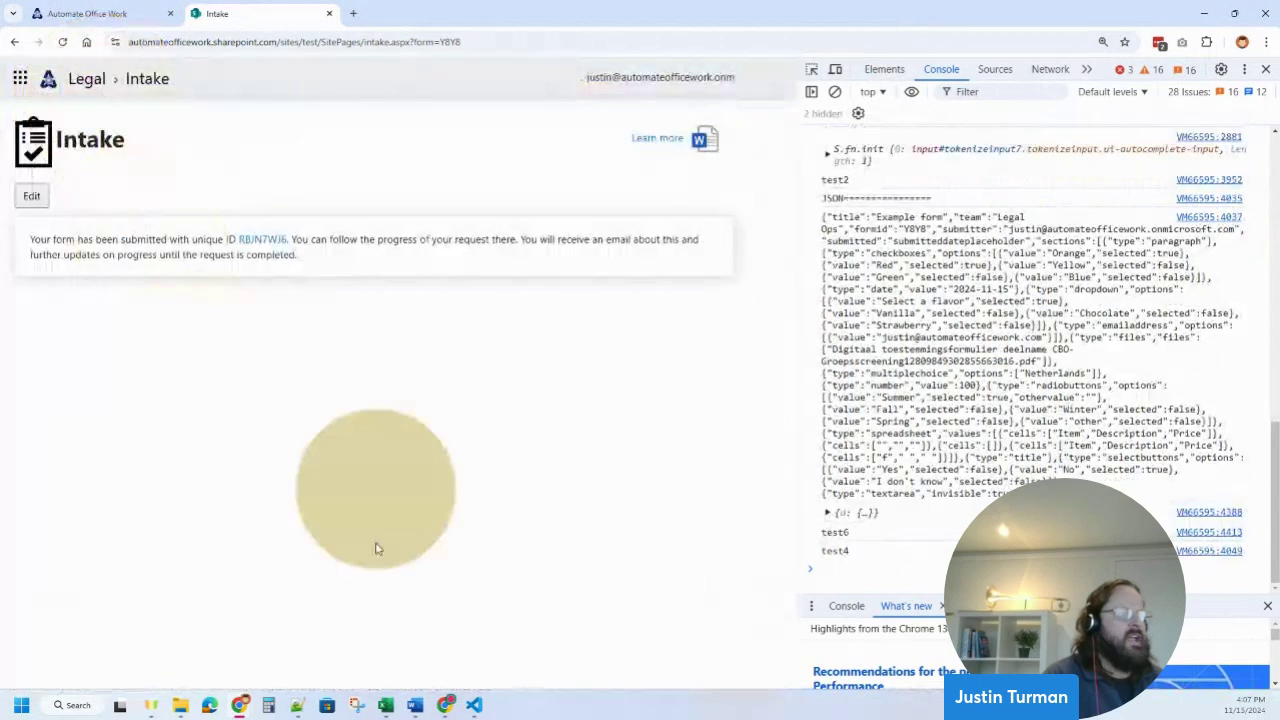
click(1266, 69)
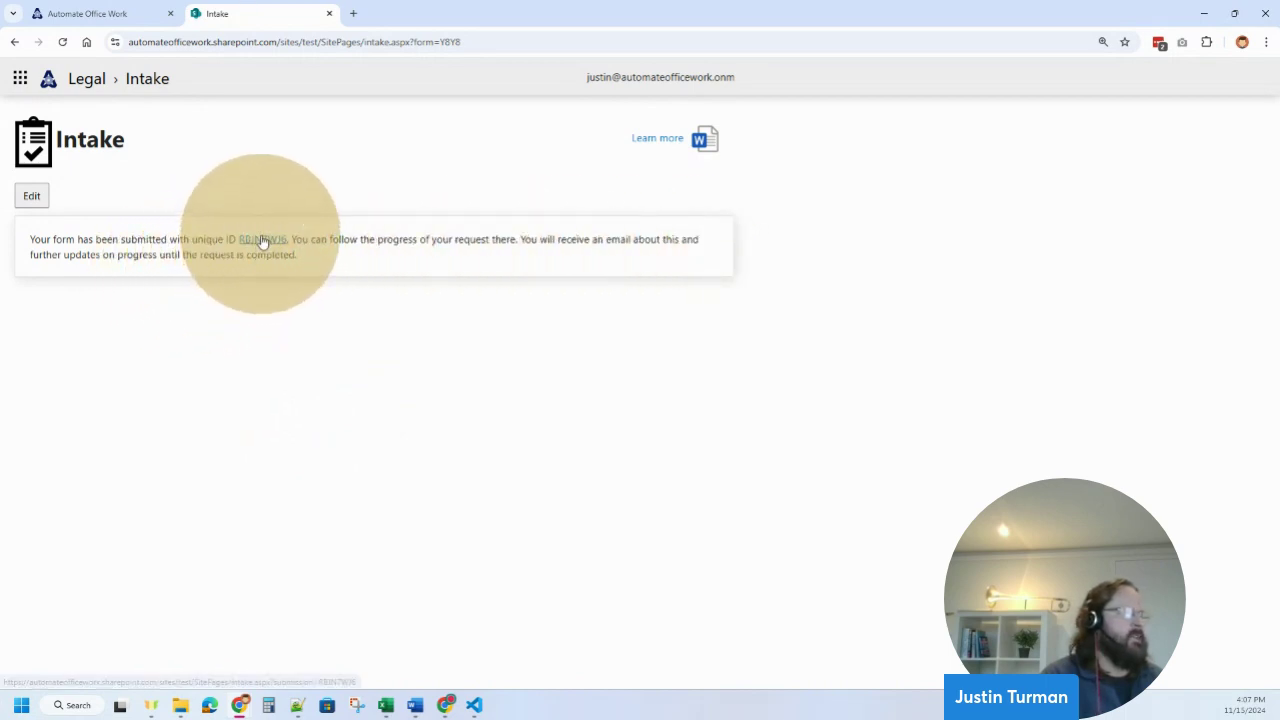
- Switch to Outlook and read the two newest form submission emails, the submitter's confirmation and the review request
click(22, 706)
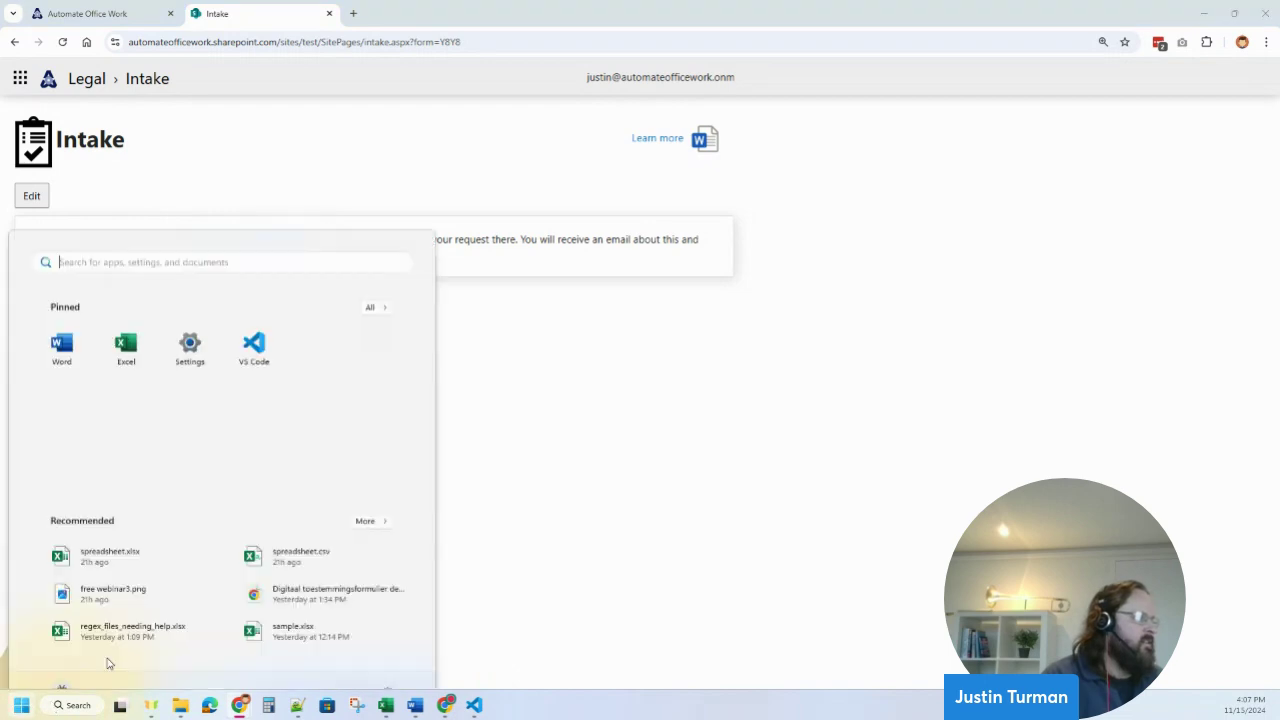
text(out)
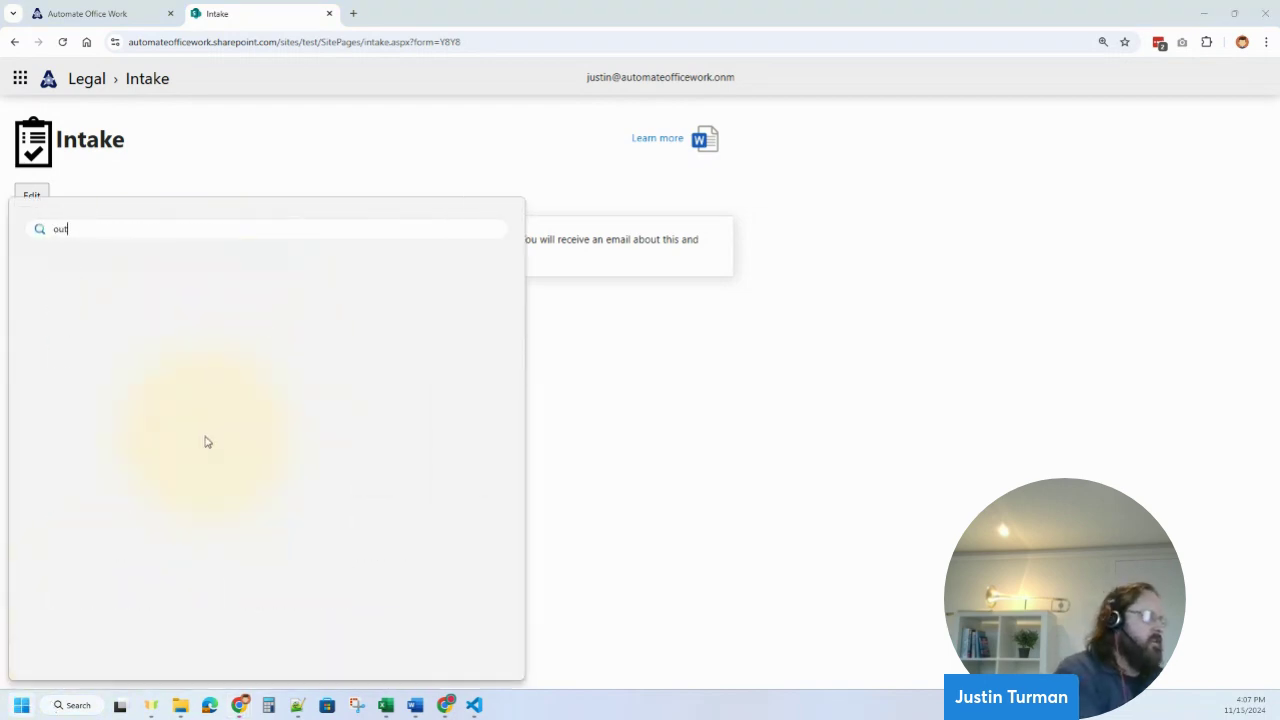
click(397, 345)
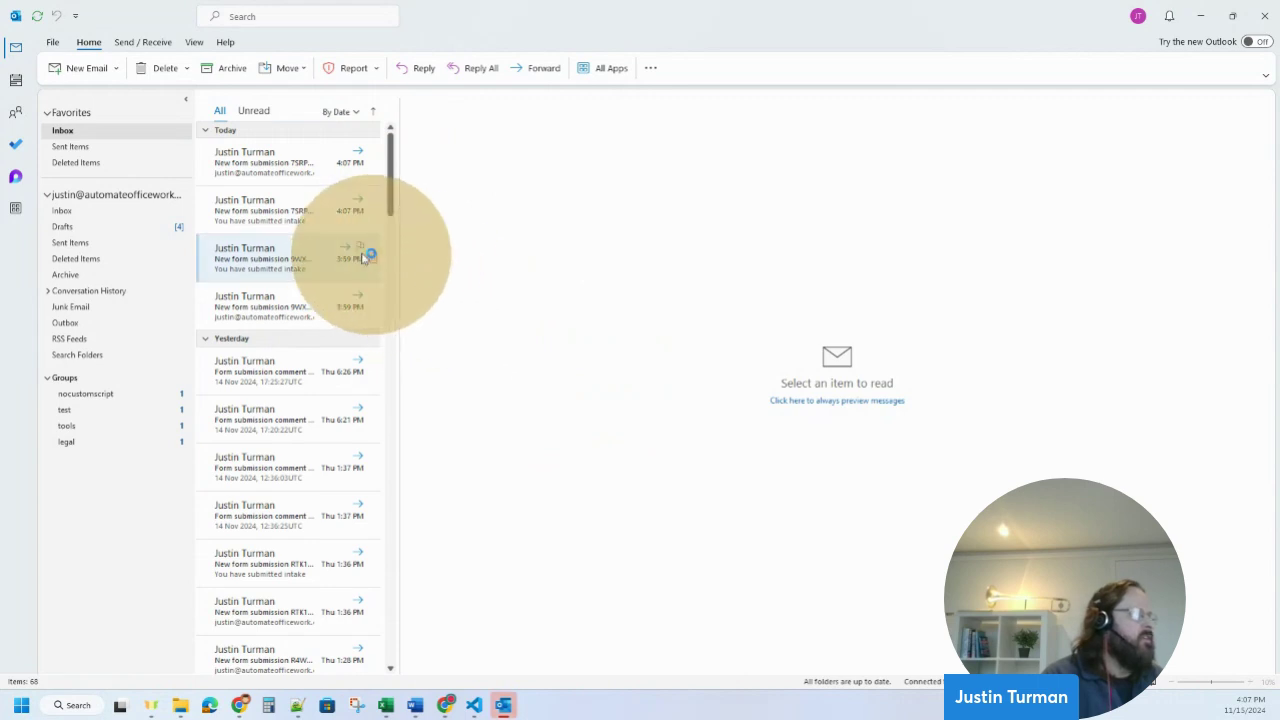
click(295, 212)
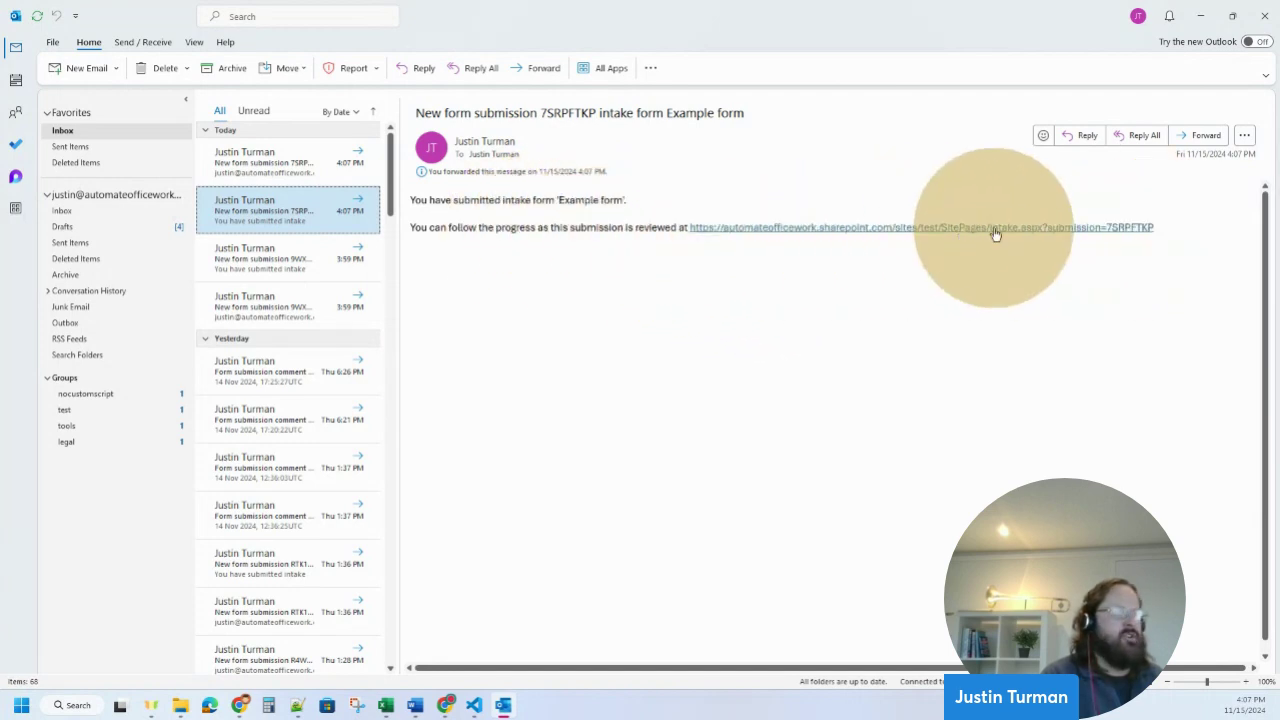
click(295, 172)
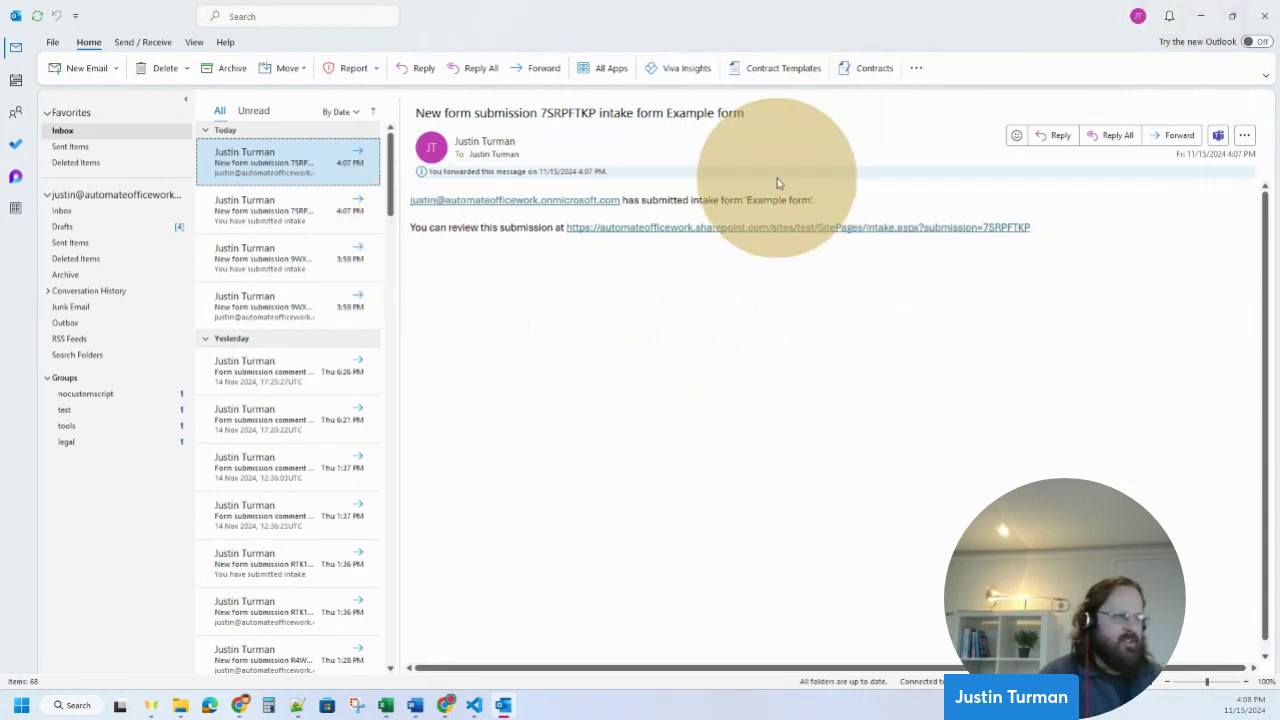
- Return to the browser, open the submitted form's page through its unique ID and examine its submission ID and status
click(1204, 17)
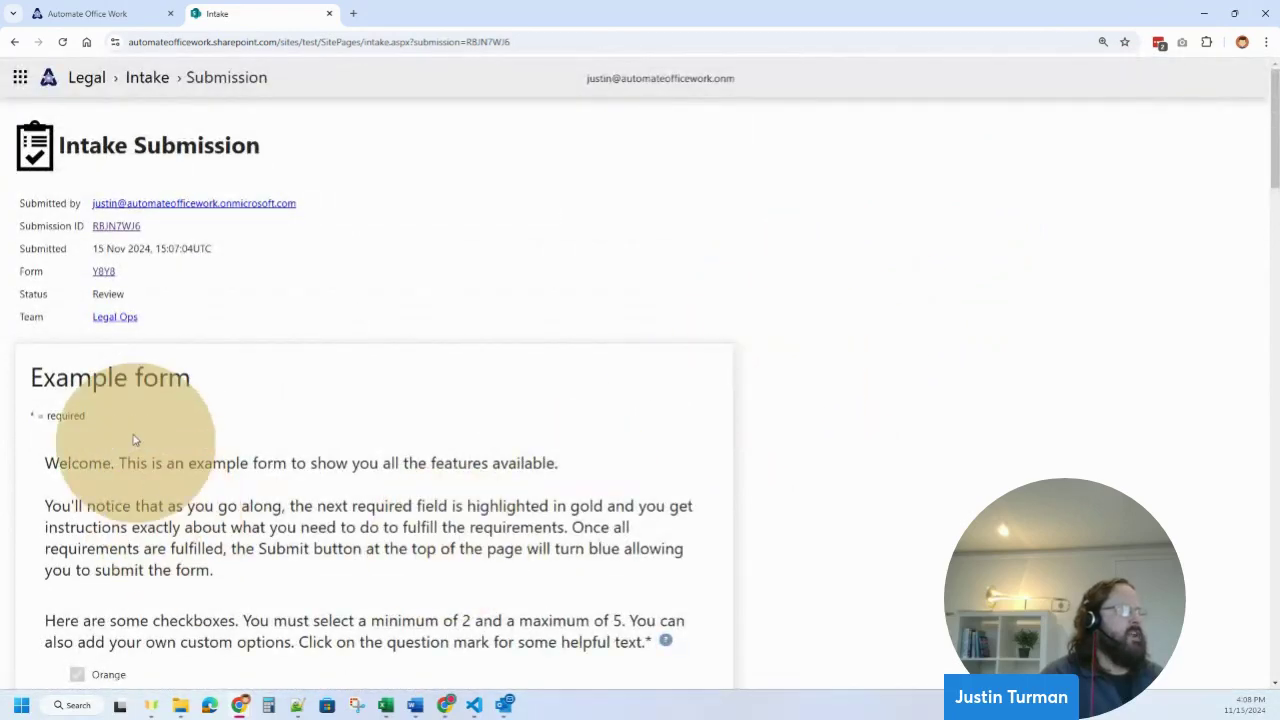
drag(467, 42, 560, 38)
click(514, 209)
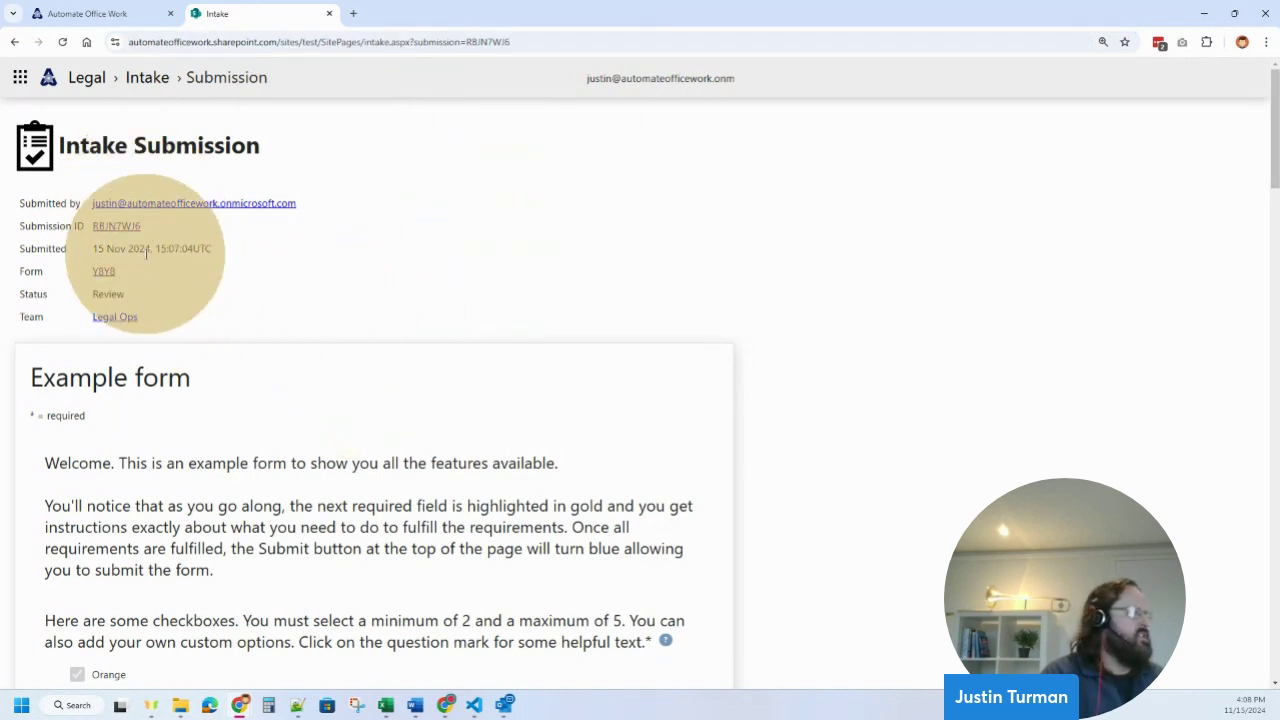
scroll(118, 160, down, 2)
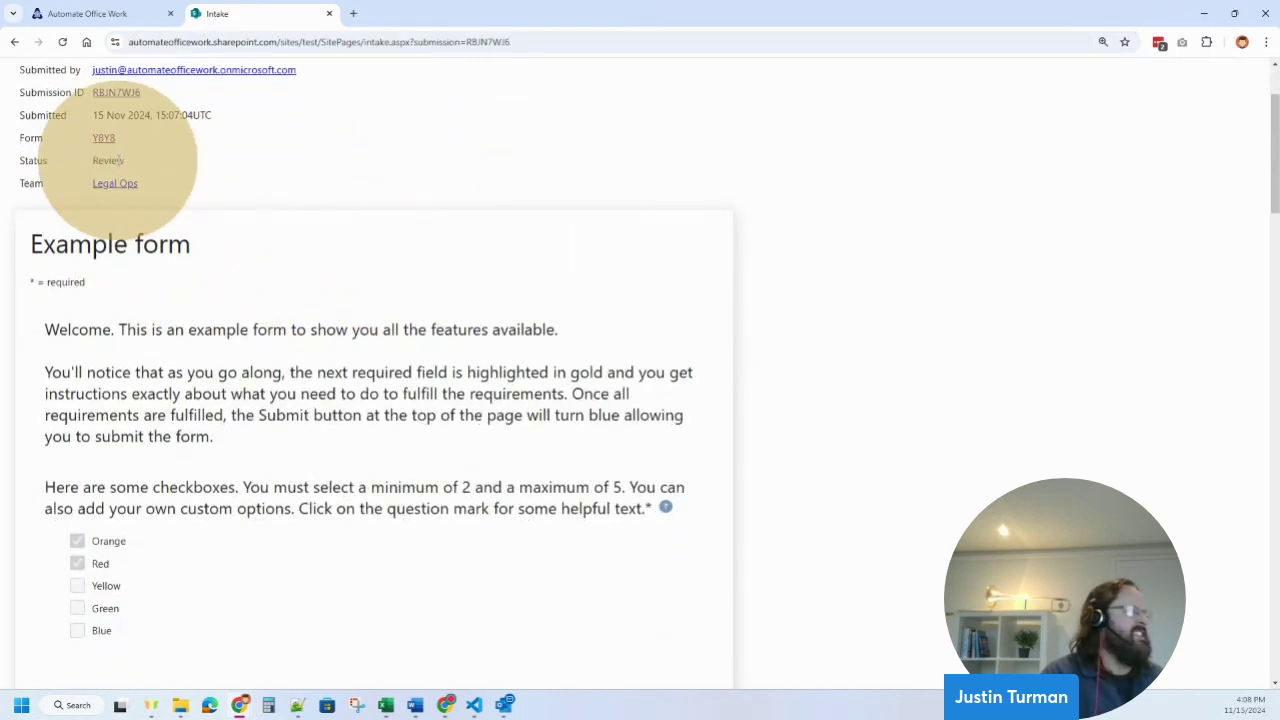
drag(94, 165, 165, 165)
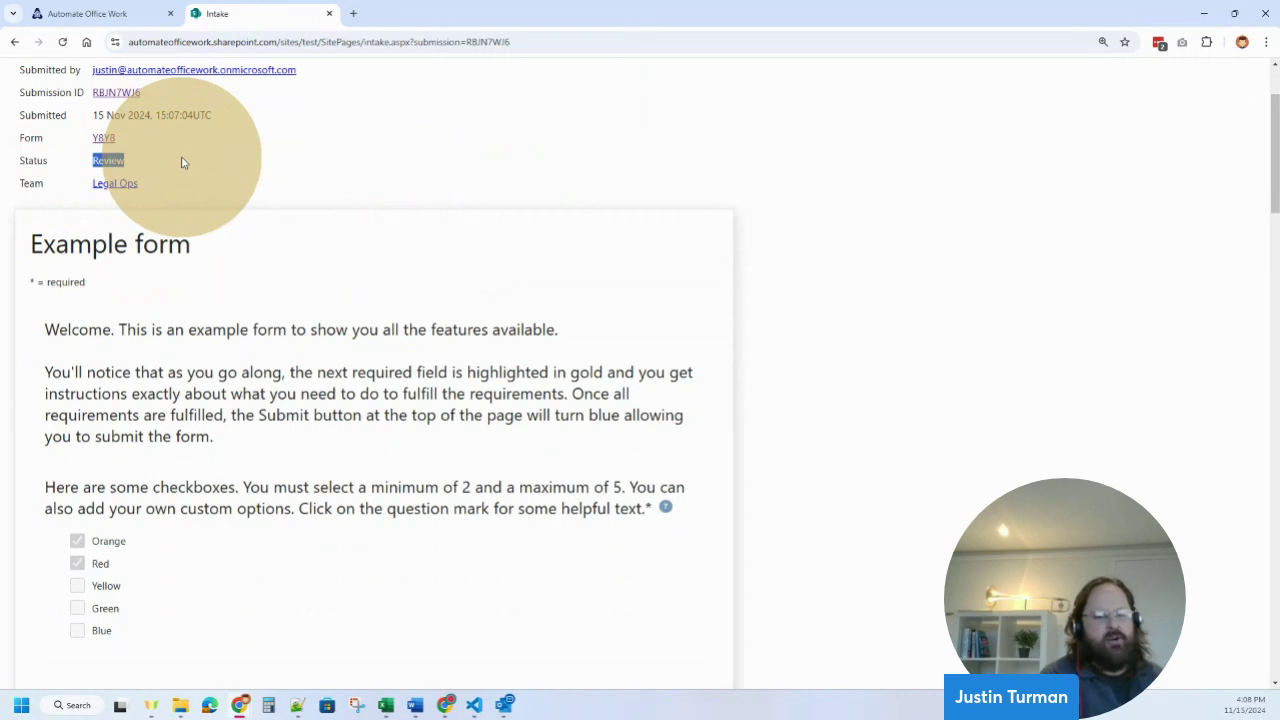
- Examine the read-only checkbox and date answers and the helper text in the submitted example form
scroll(437, 206, down, 3)
scroll(438, 325, up, 3)
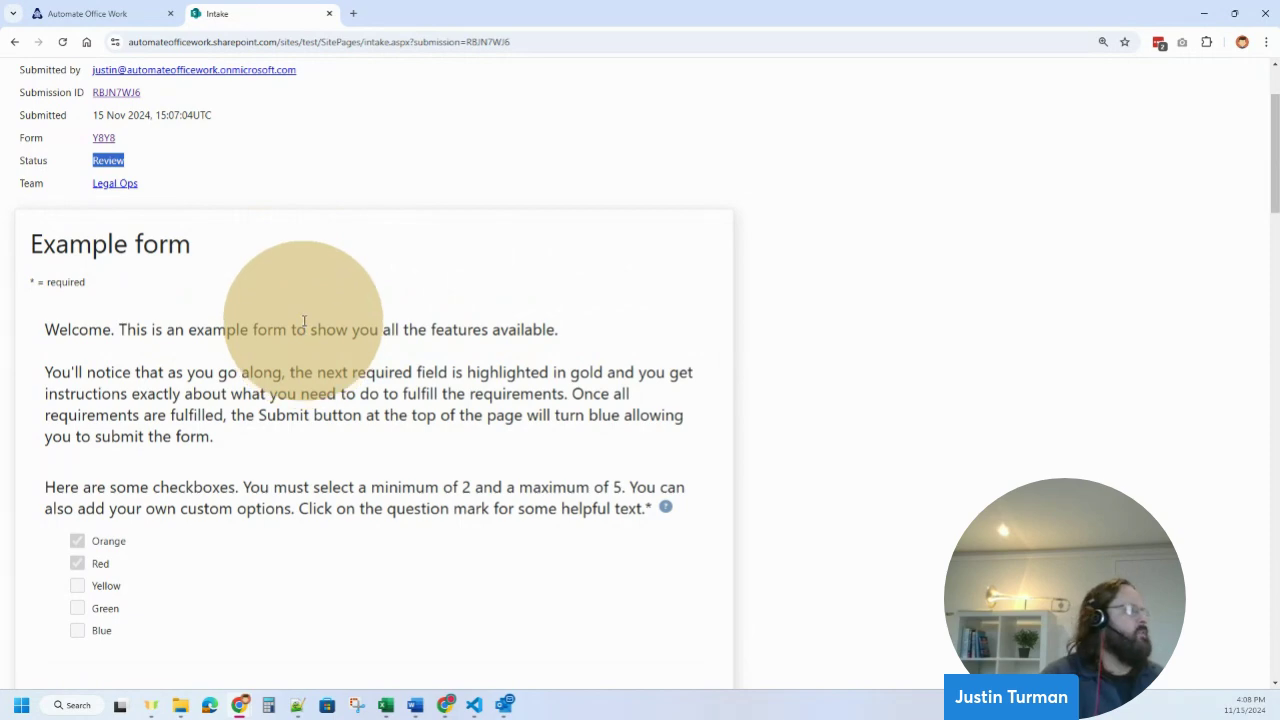
scroll(423, 314, down, 2)
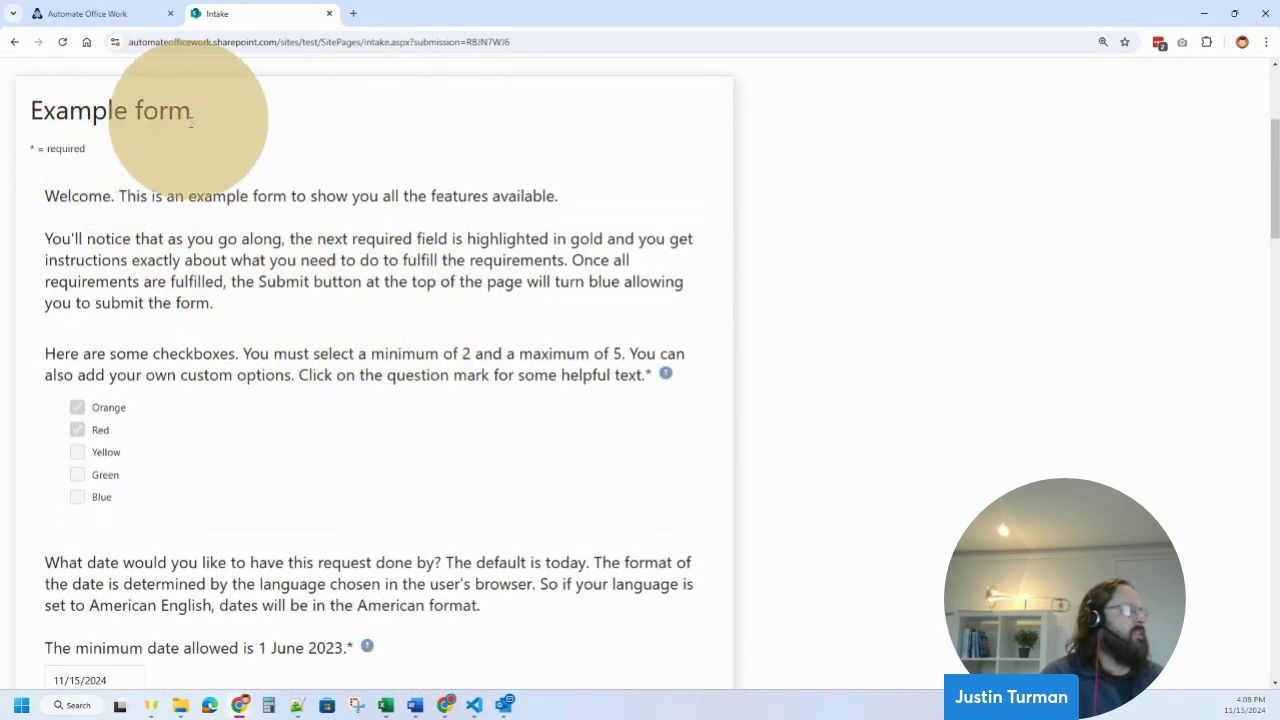
scroll(277, 251, down, 2)
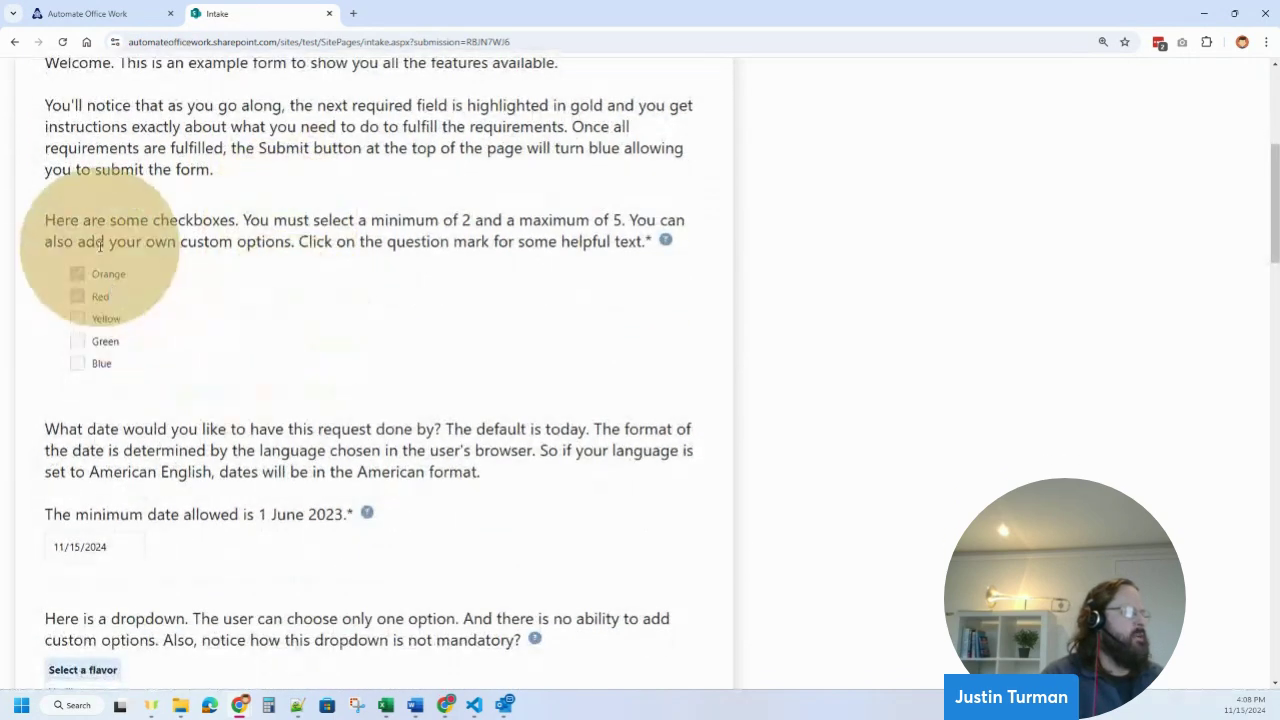
scroll(171, 366, down, 2)
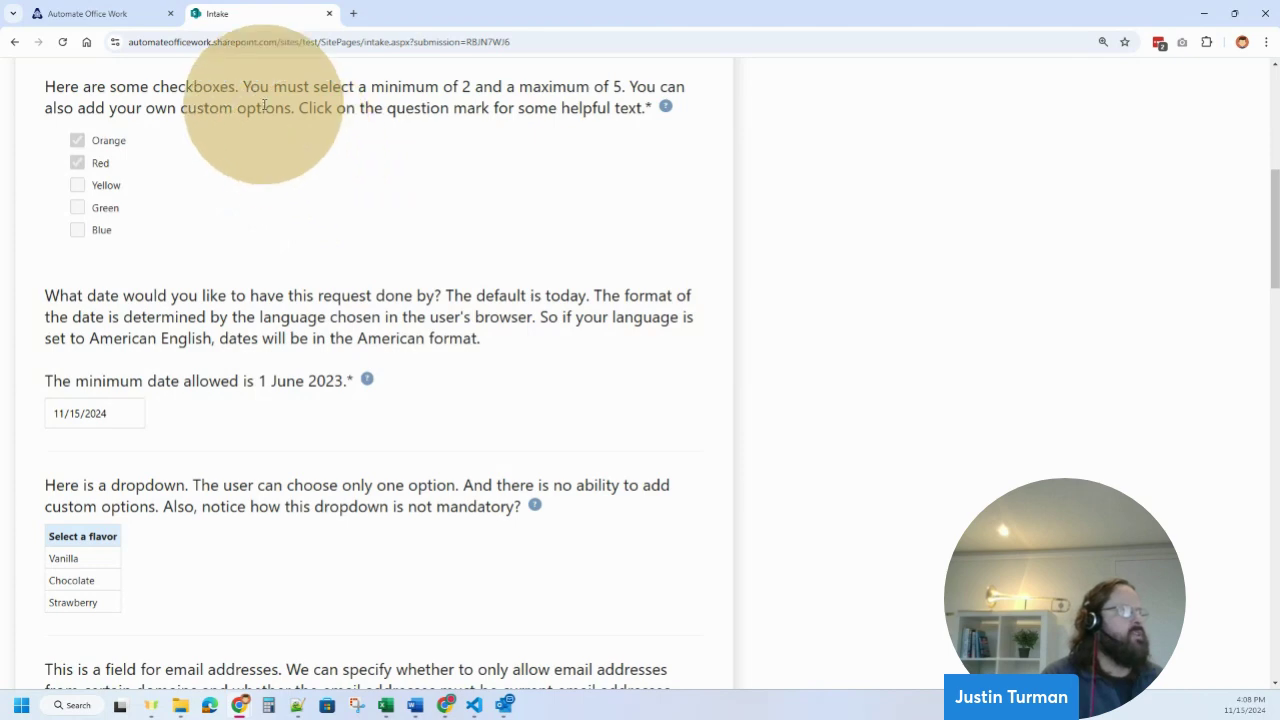
drag(262, 109, 466, 108)
click(492, 158)
scroll(540, 290, down, 1)
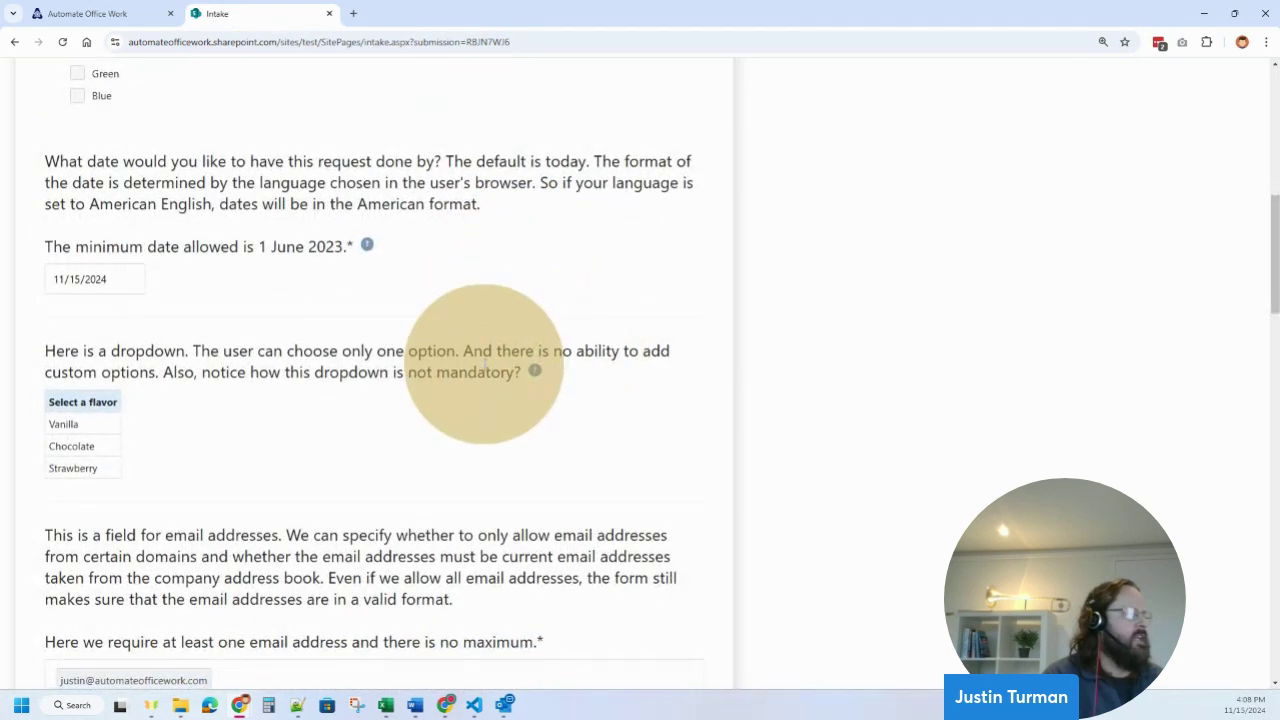
- Open the attached Digitaal toestemmingsformulier PDF from the submission to view it, and close it again
scroll(486, 366, down, 1)
scroll(569, 399, down, 5)
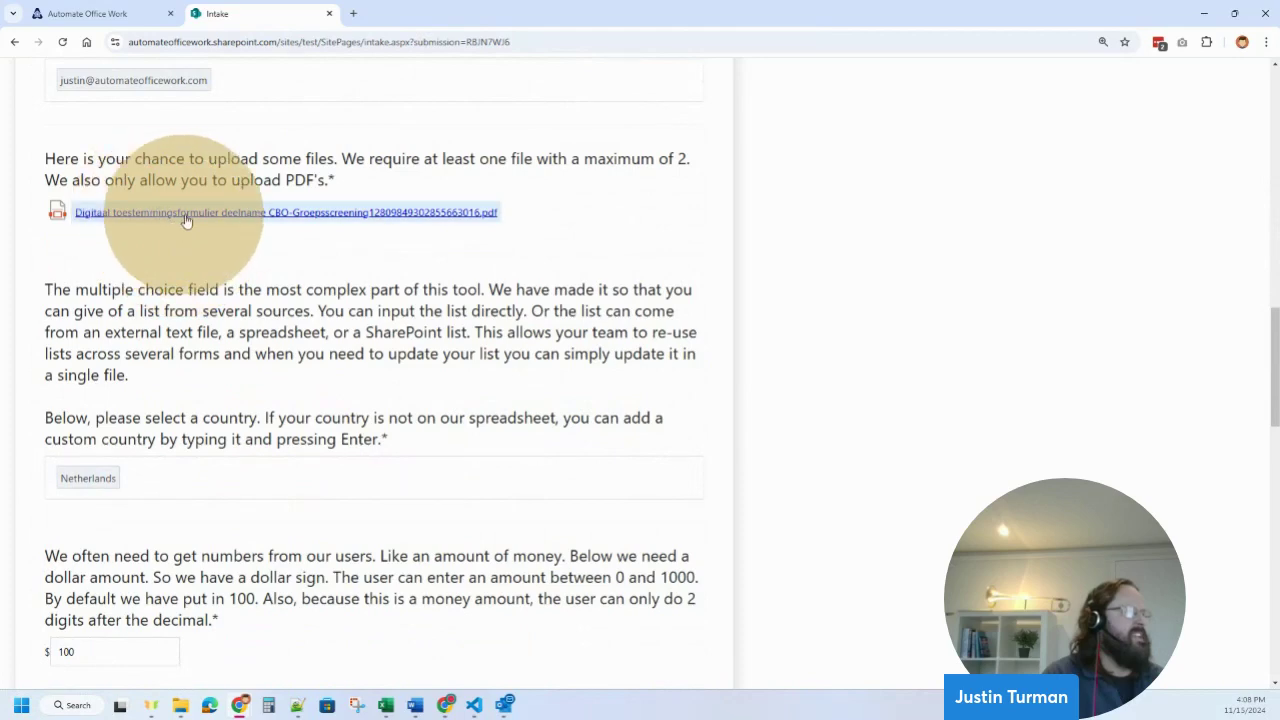
click(191, 212)
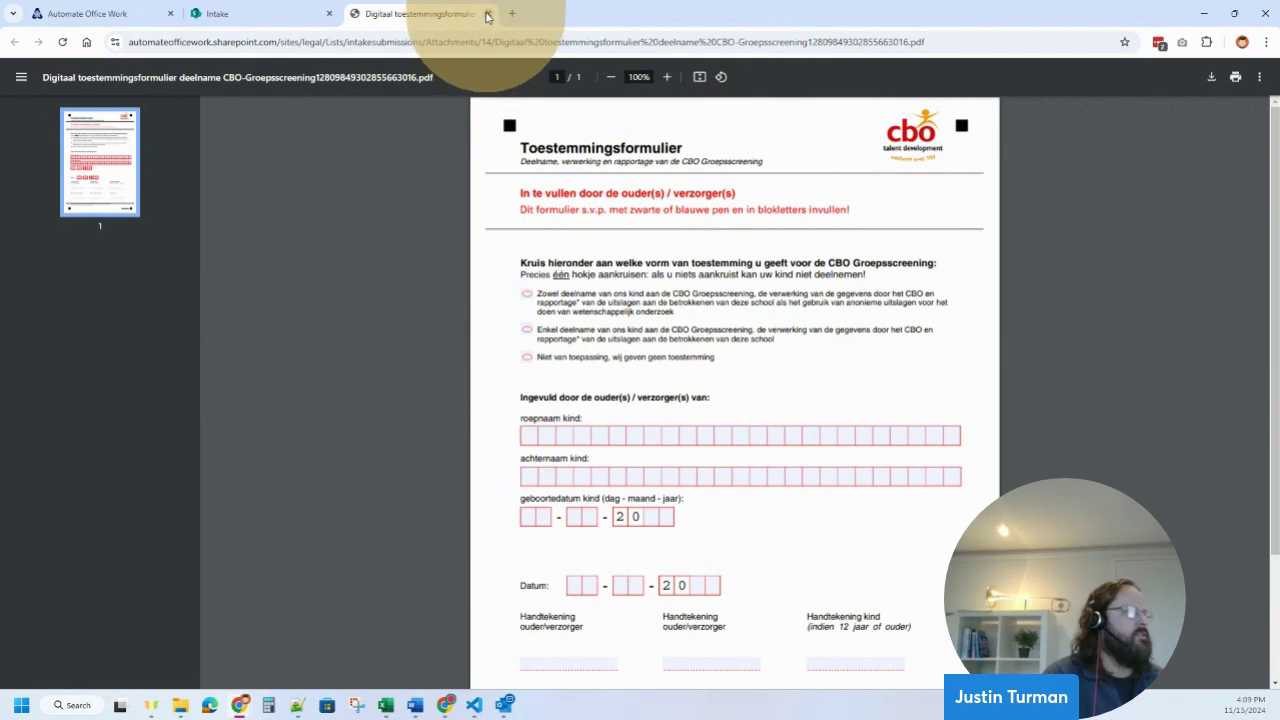
click(487, 14)
- Examine the submitted spreadsheet table and show its download format options without downloading
scroll(485, 290, down, 5)
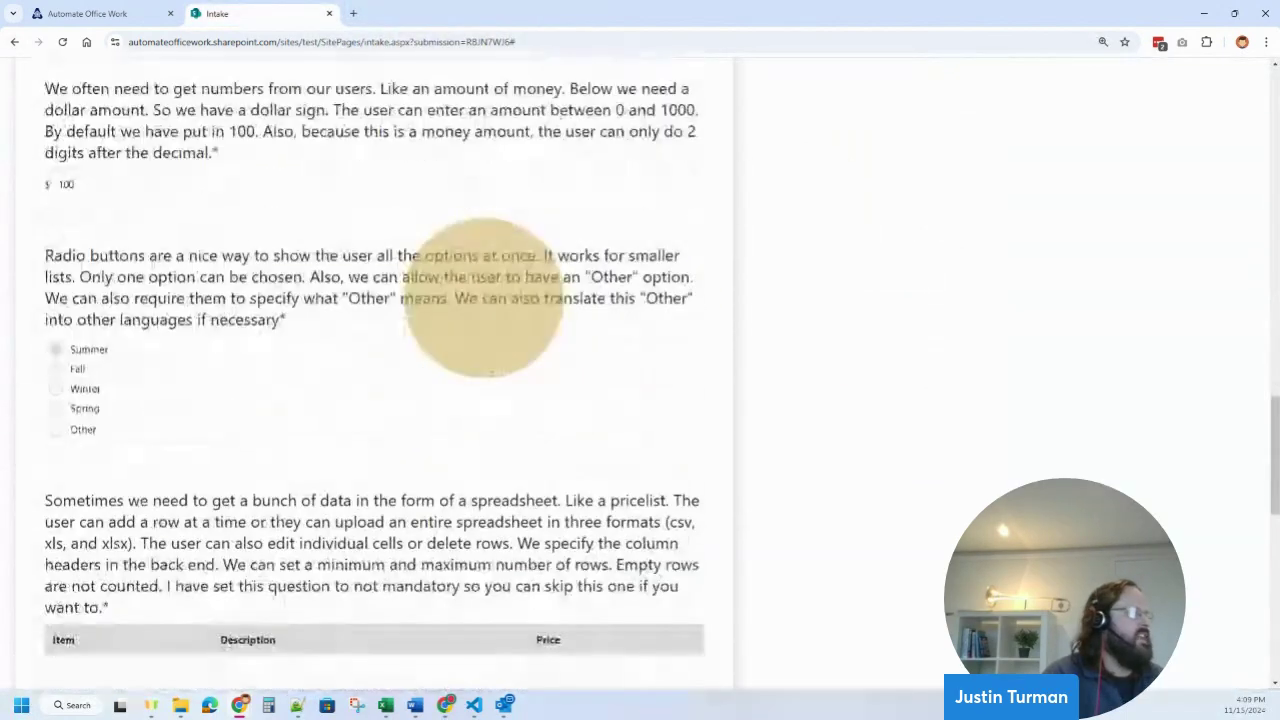
scroll(485, 298, down, 4)
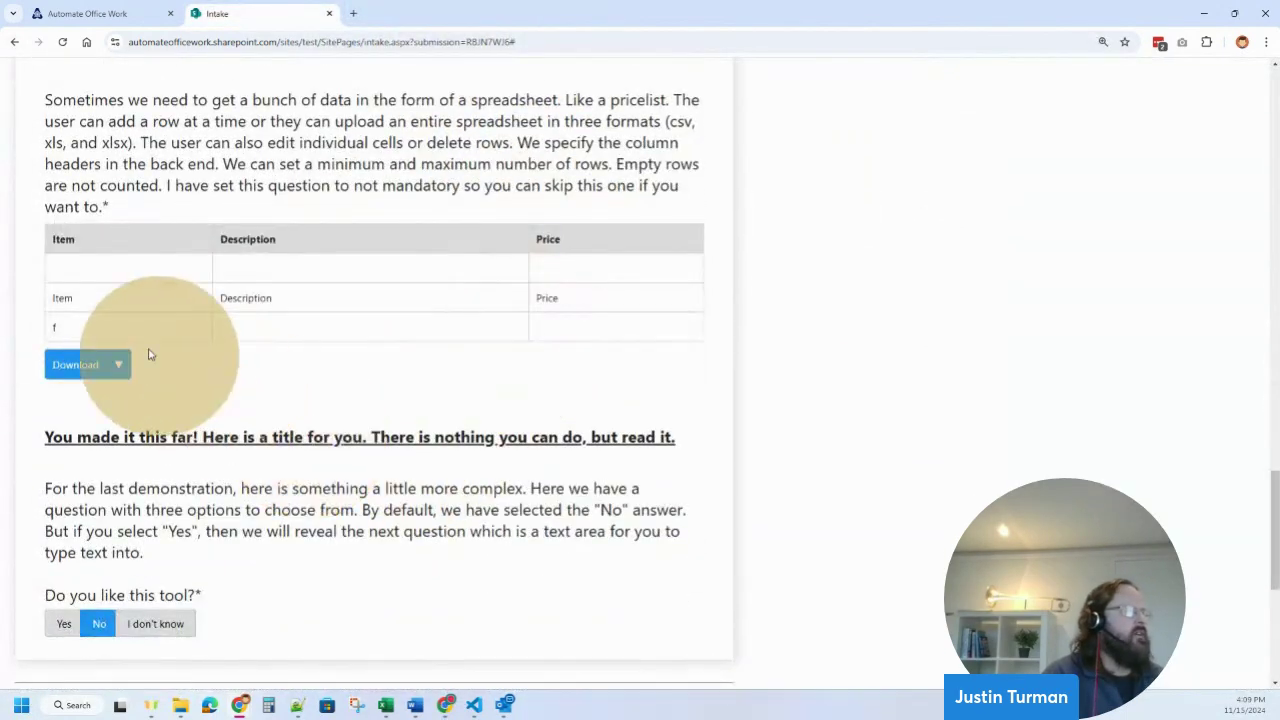
drag(117, 266, 415, 310)
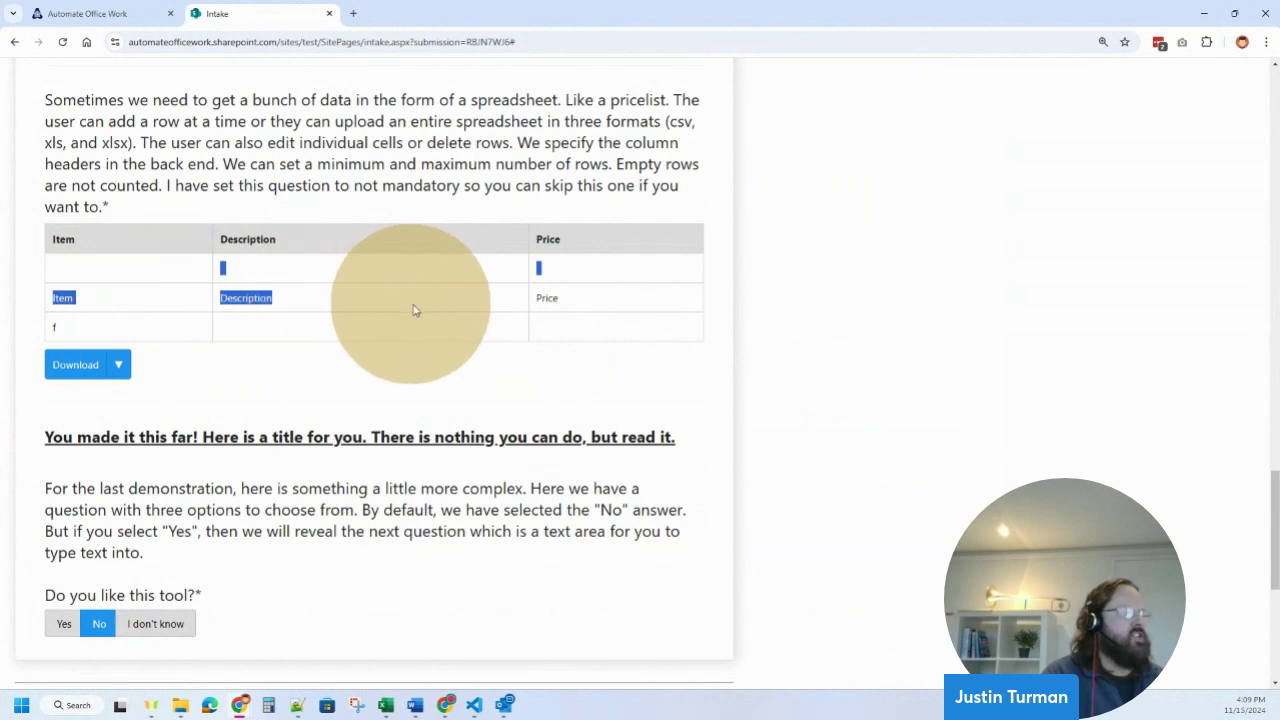
click(449, 349)
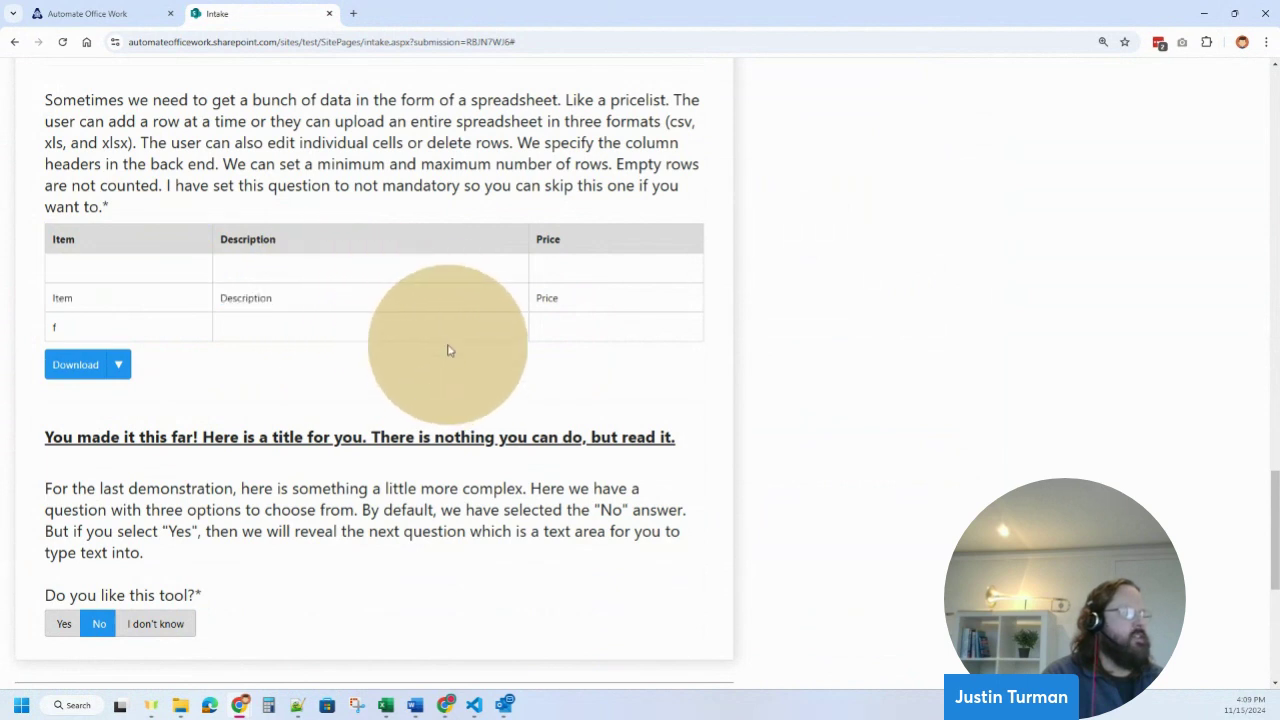
click(117, 368)
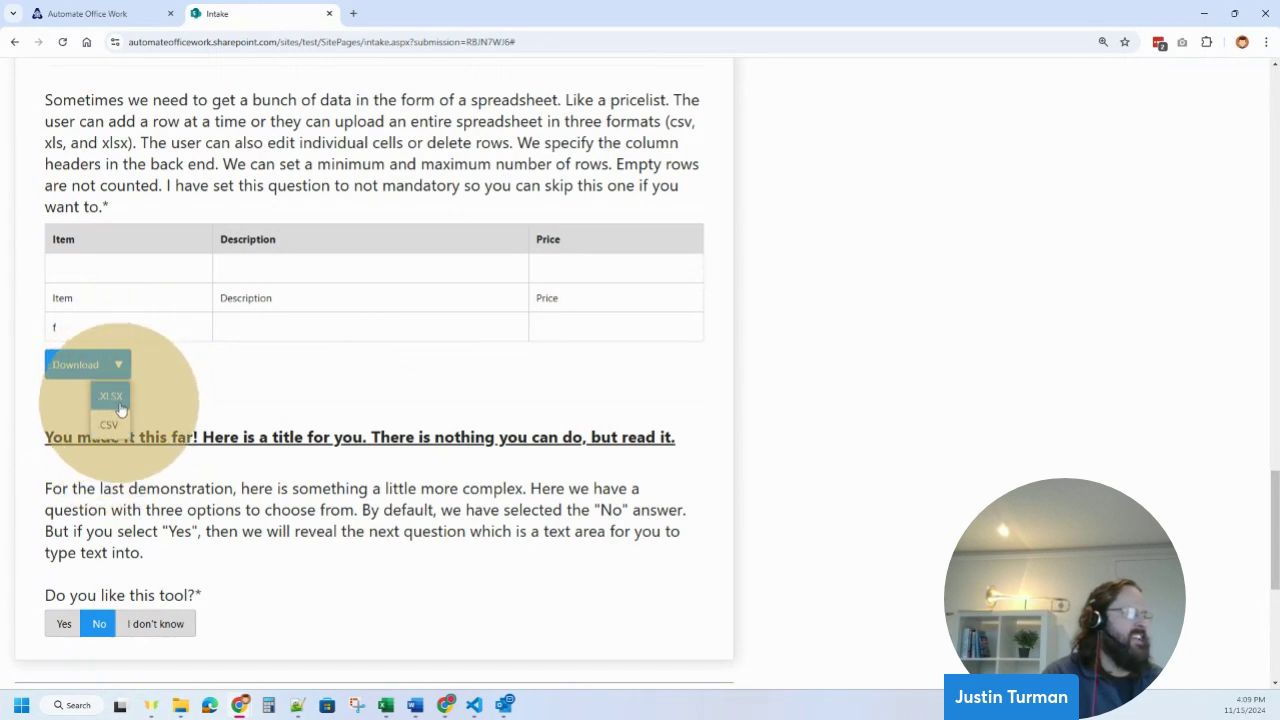
click(432, 386)
- Examine the end of the submission and the Subscribers section with its status change only option
scroll(629, 414, down, 5)
scroll(666, 471, up, 2)
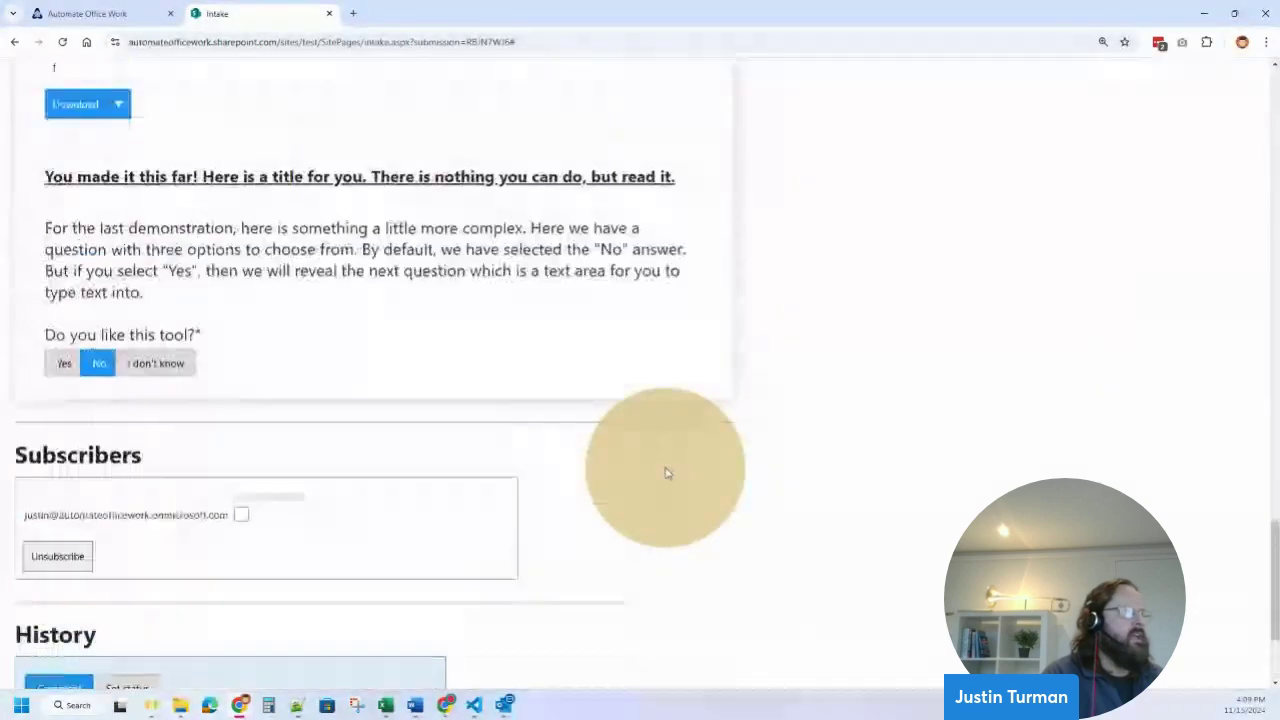
scroll(666, 471, up, 1)
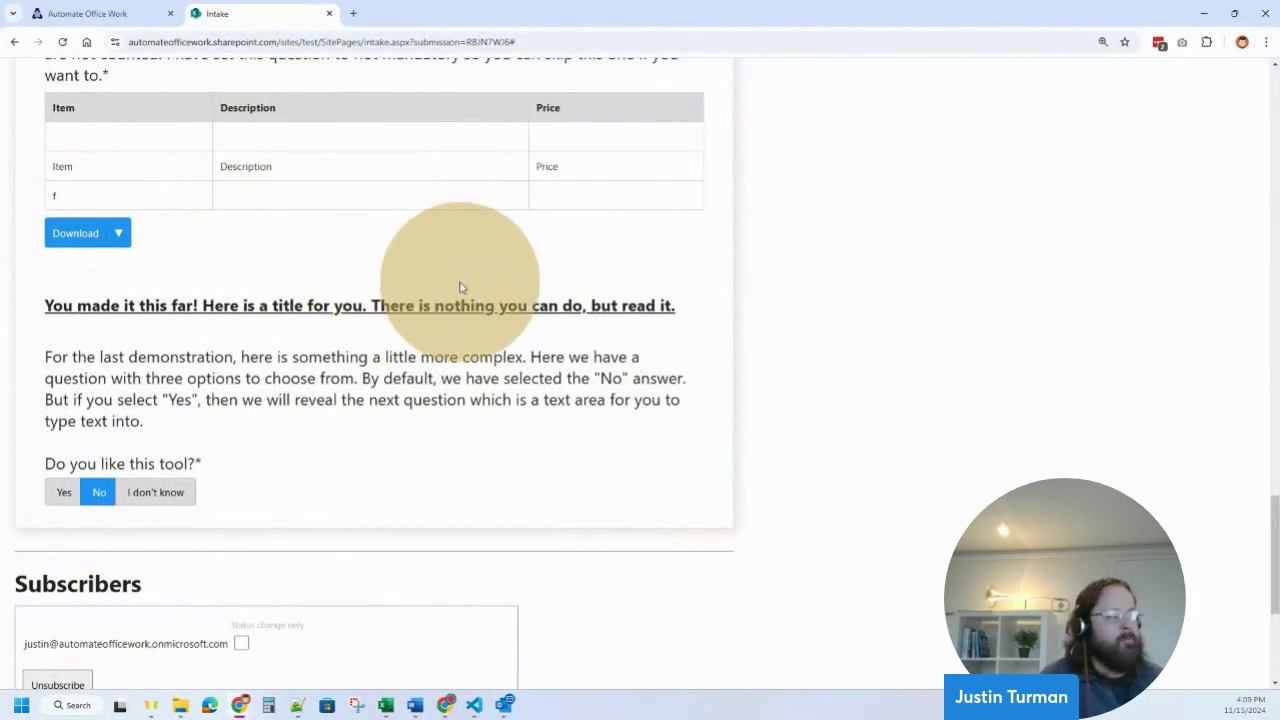
scroll(462, 287, down, 1)
scroll(462, 287, down, 2)
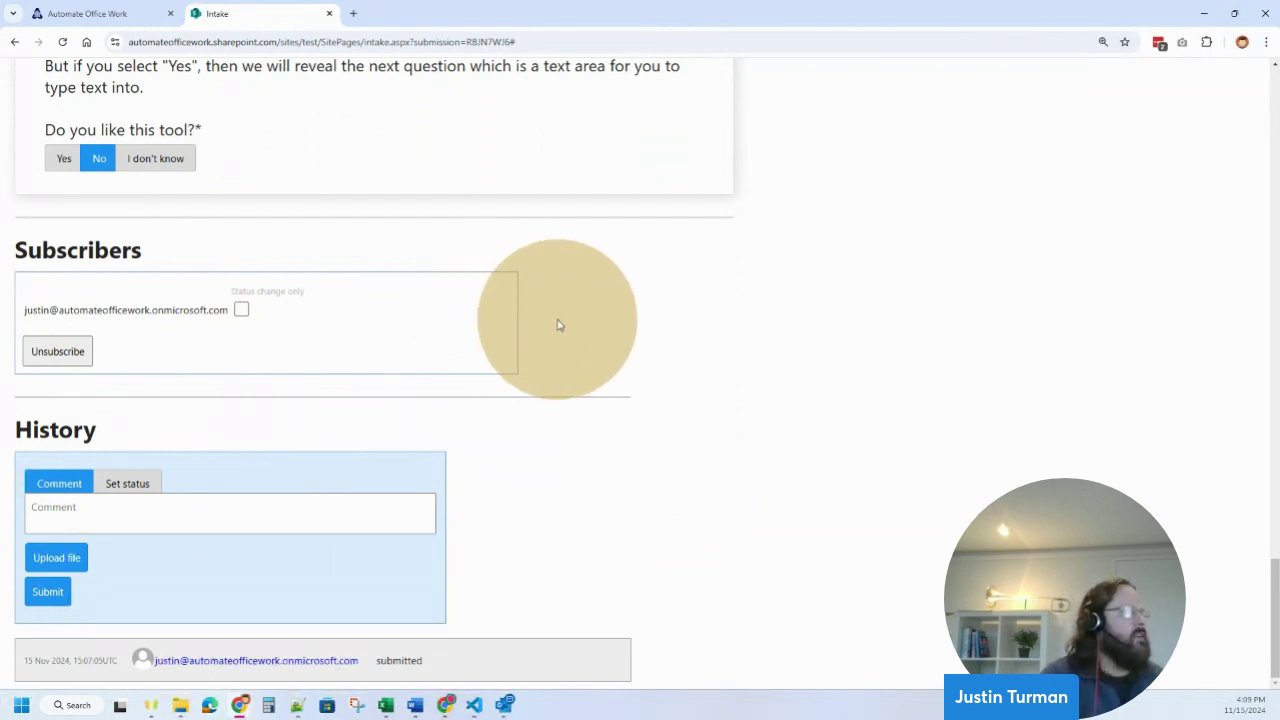
drag(60, 313, 360, 295)
click(208, 314)
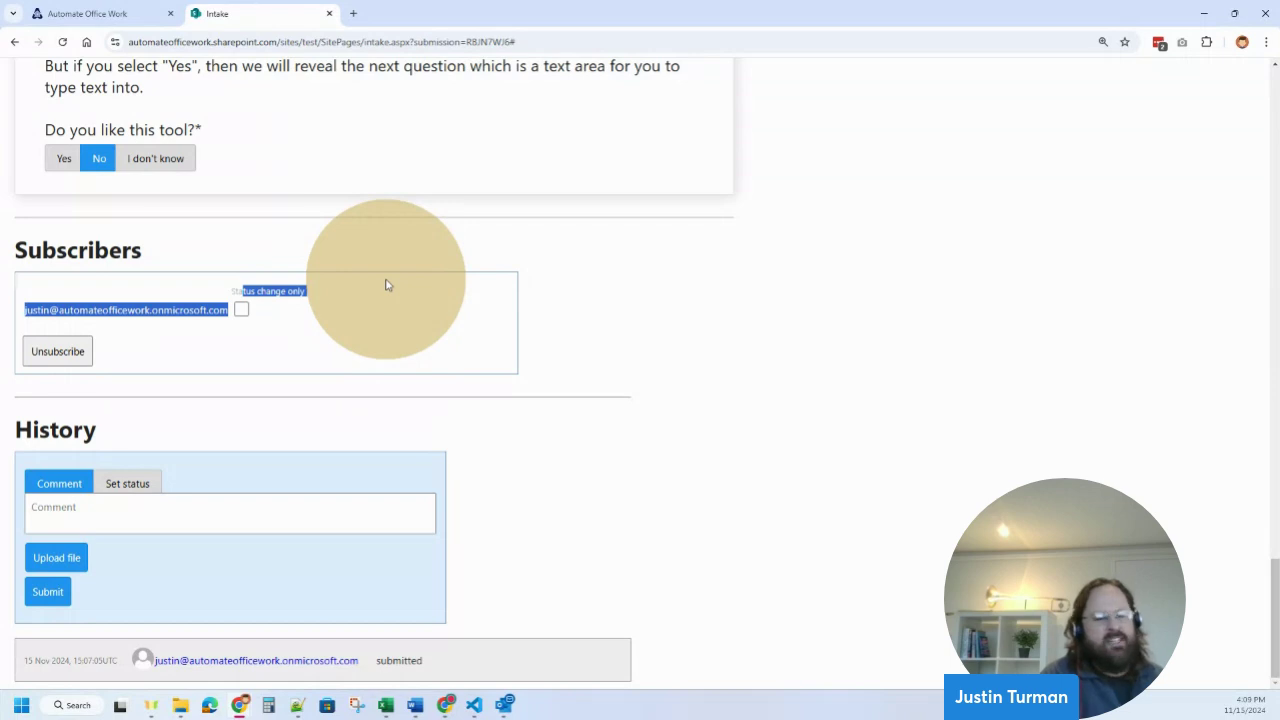
click(298, 318)
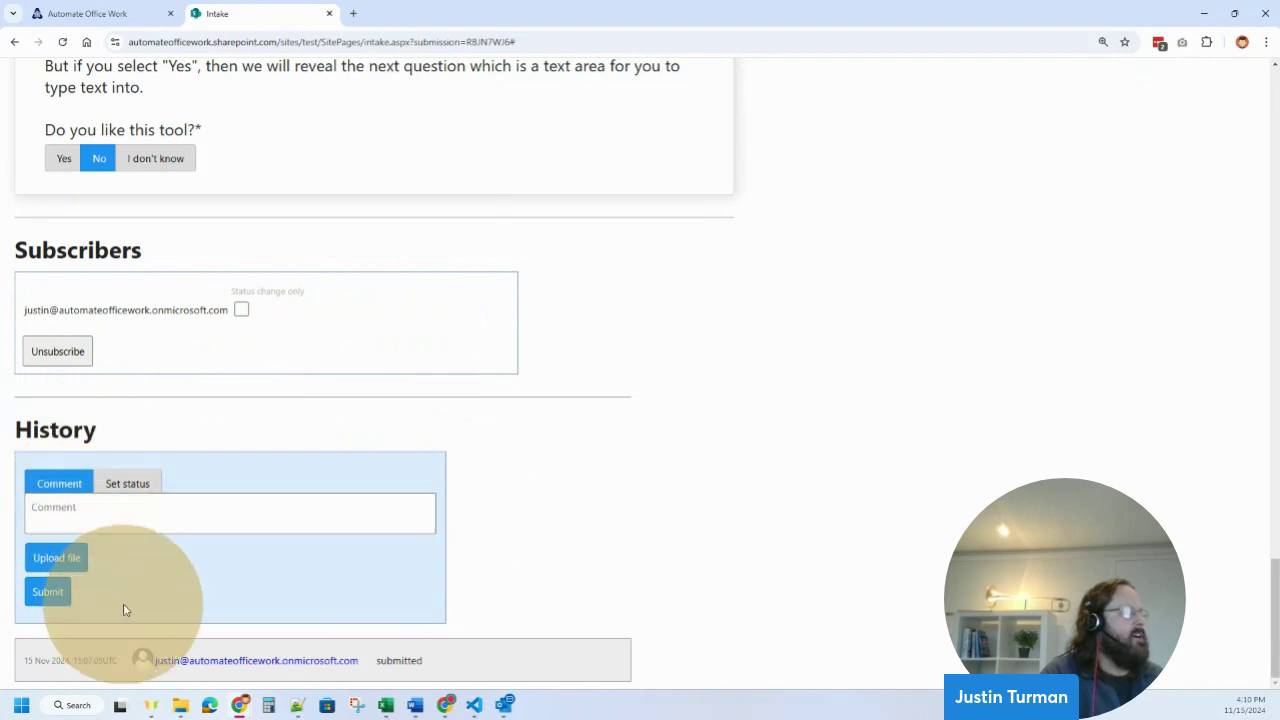
- Highlight the timestamp of the submitted entry in the History section
drag(45, 660, 224, 661)
click(53, 660)
drag(53, 660, 124, 662)
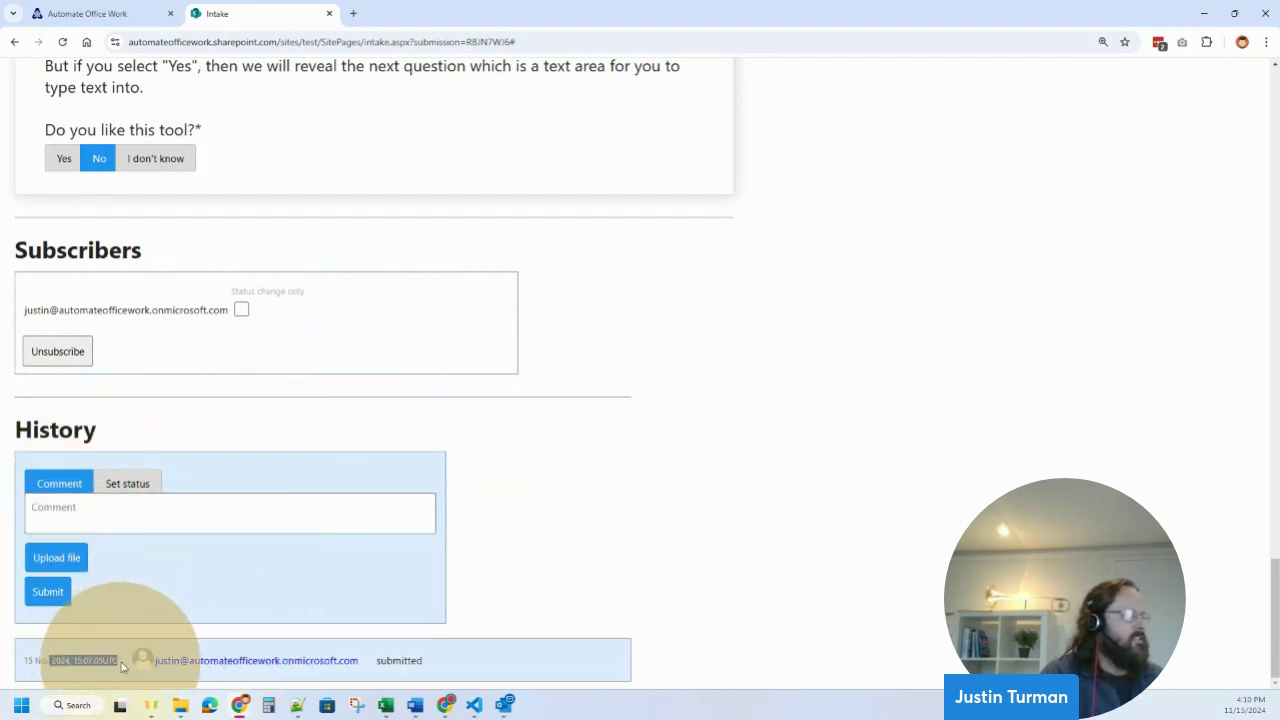
- Highlight the submitter and action text of the submitted entry in the History section
click(109, 662)
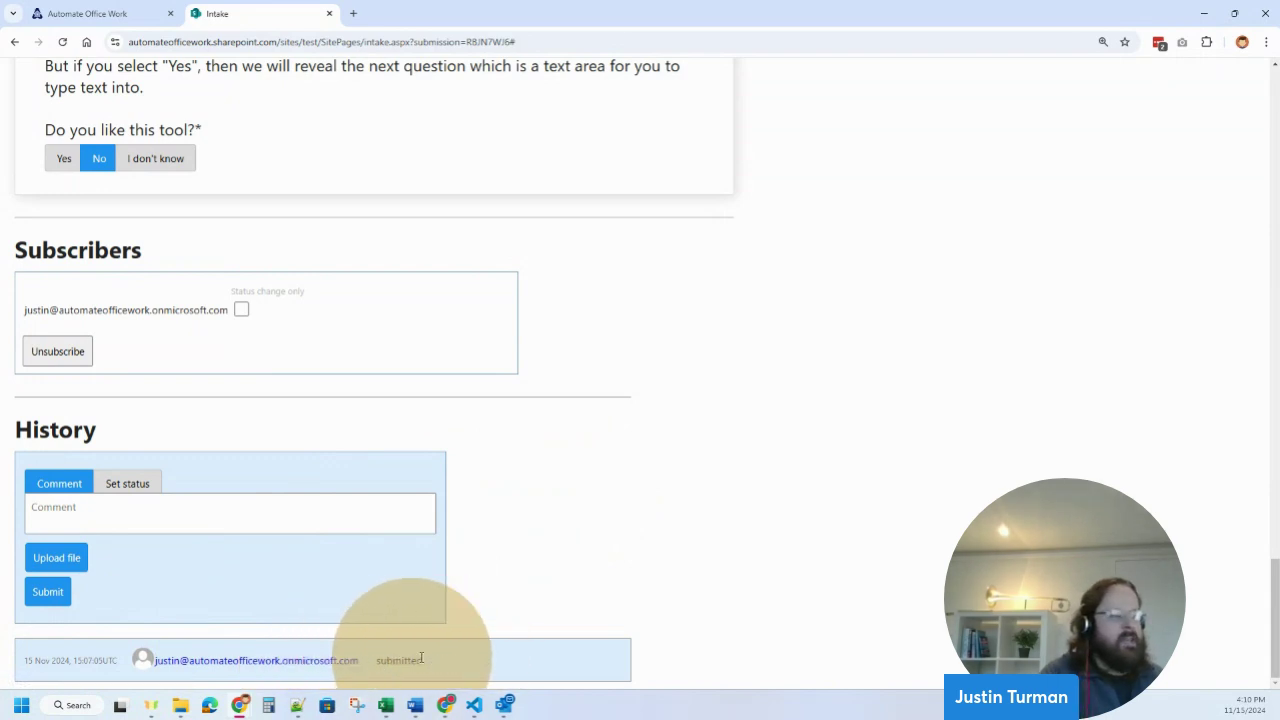
drag(450, 661, 155, 655)
click(609, 583)
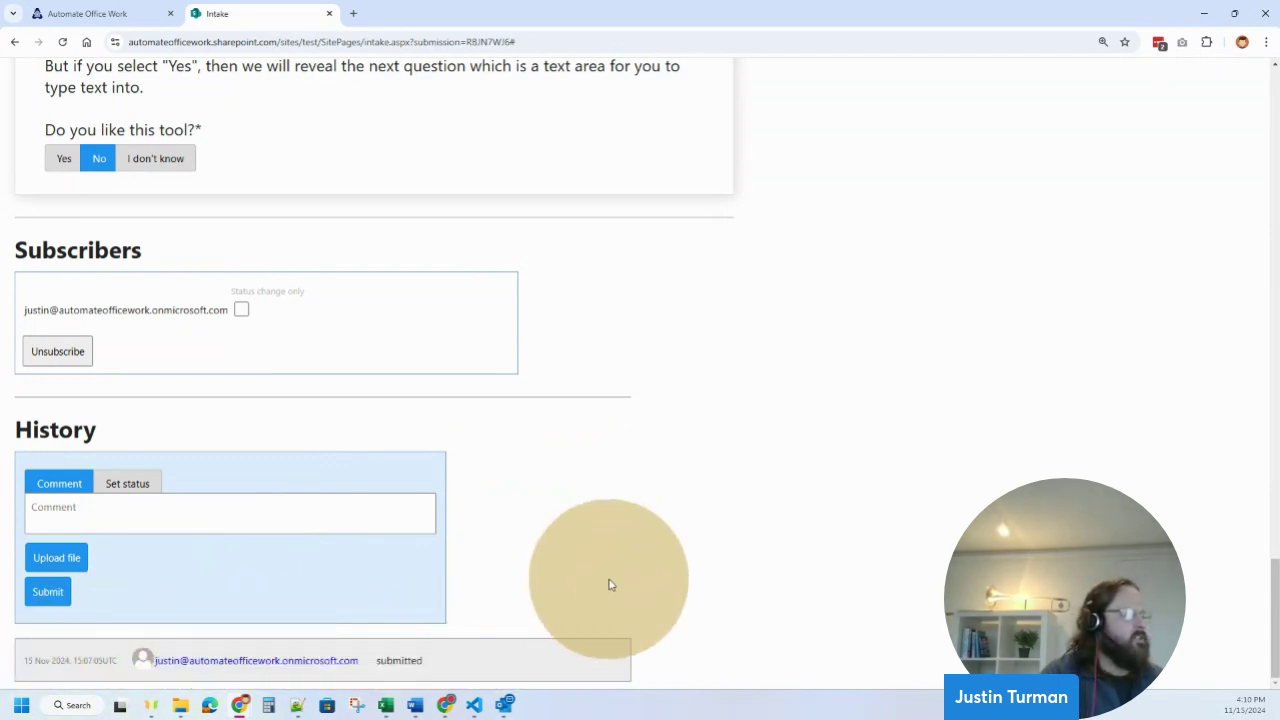
- Post the comment "I will review this" in the submission's History section
click(115, 514)
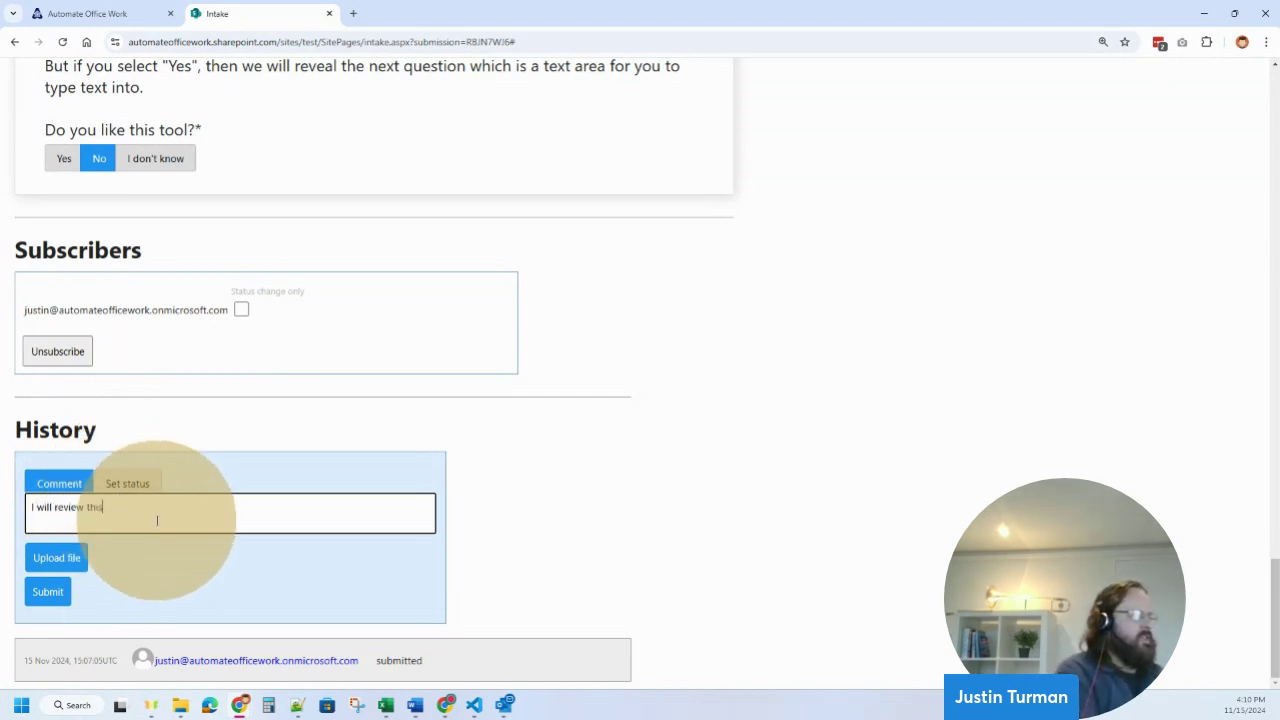
click(47, 591)
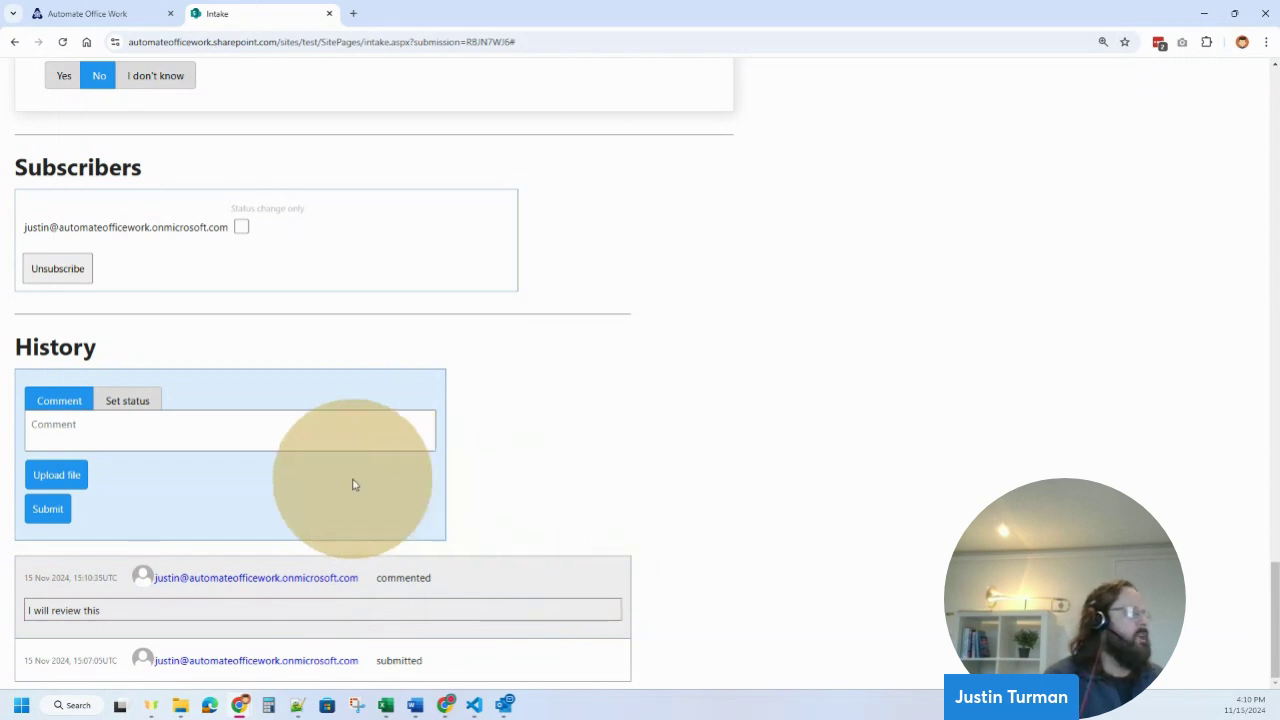
- Prepare a Completed status update commented "I have finished reviewing. It is now ready for signature. Go get it signed and upload here when signed."
click(130, 402)
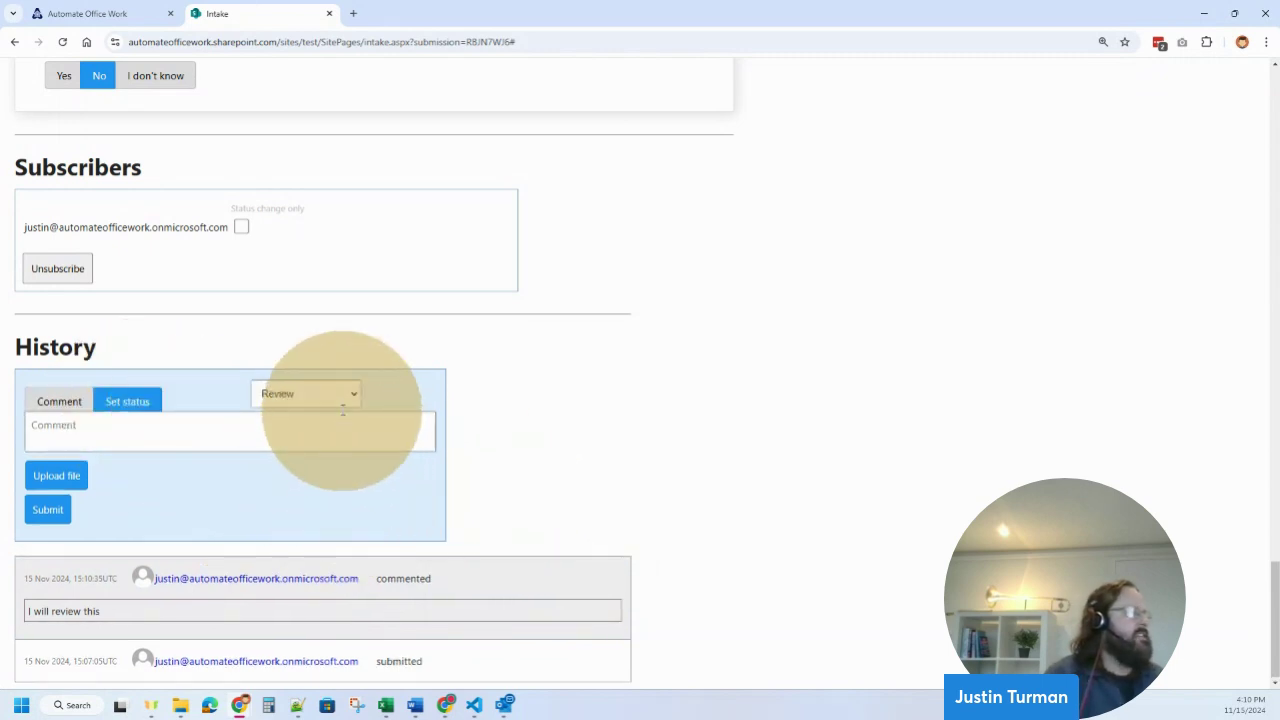
click(343, 398)
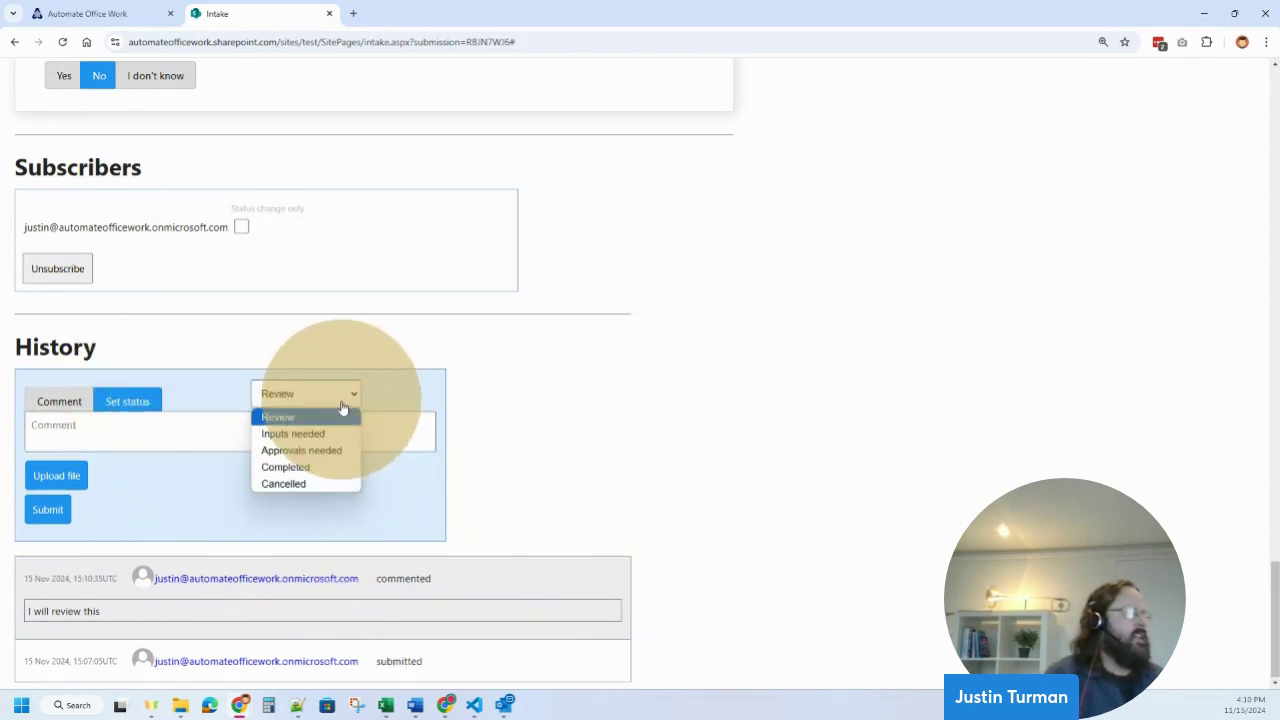
click(320, 466)
click(158, 423)
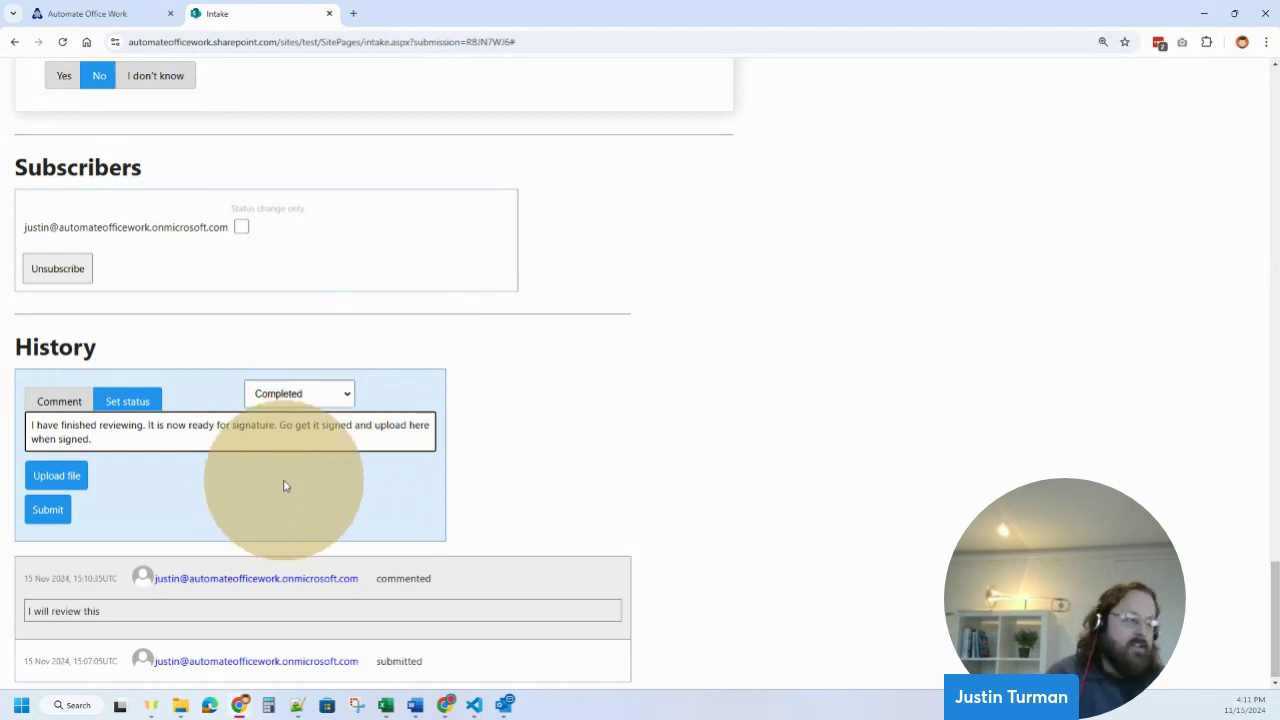
click(210, 486)
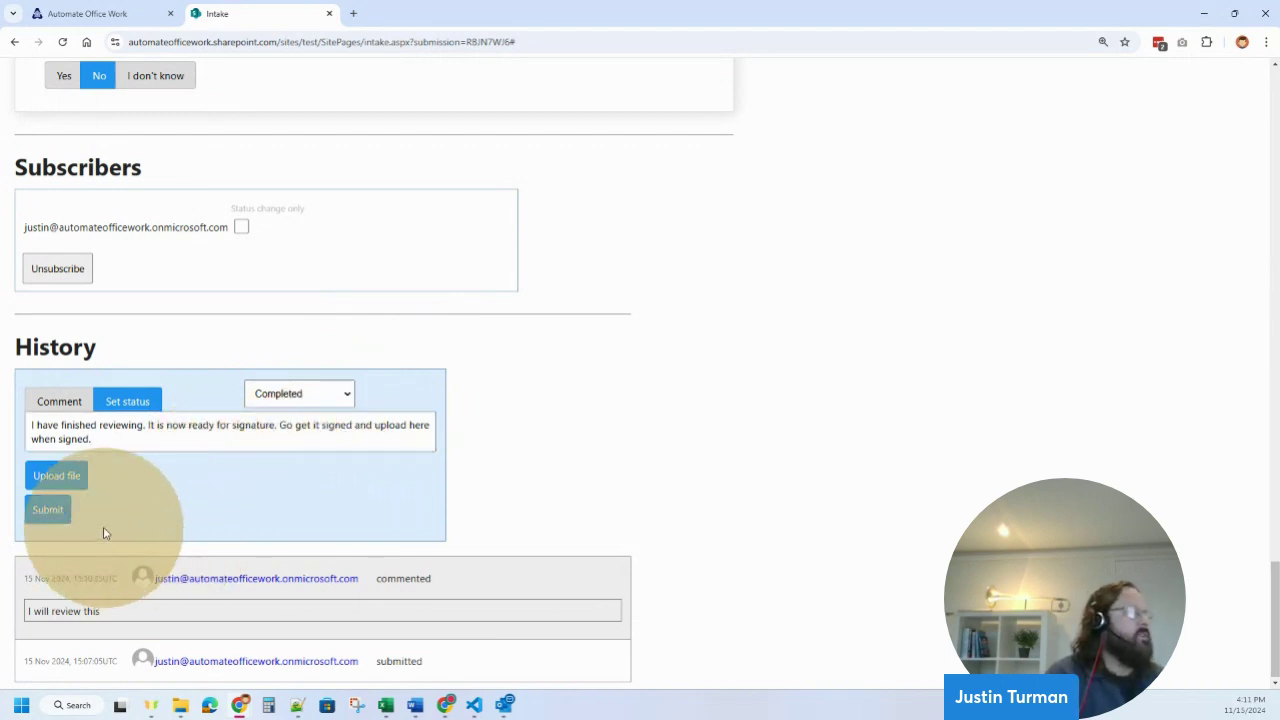
click(298, 396)
click(296, 397)
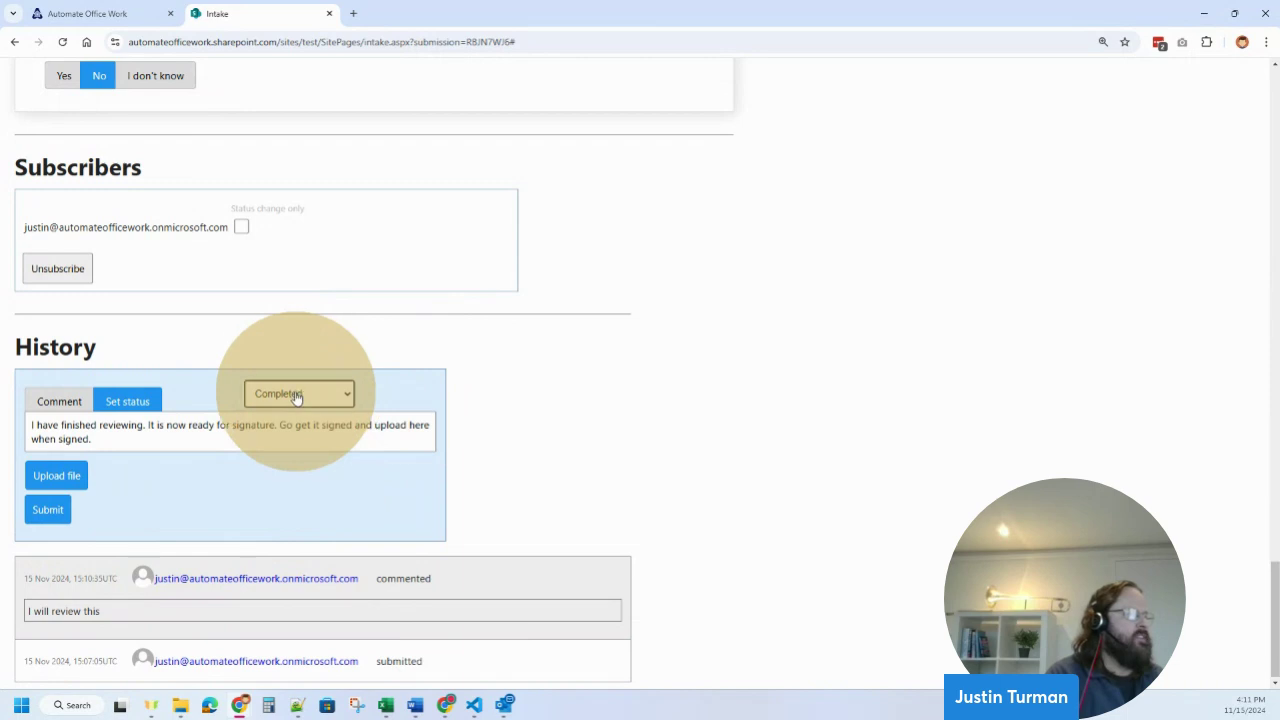
click(297, 396)
click(303, 397)
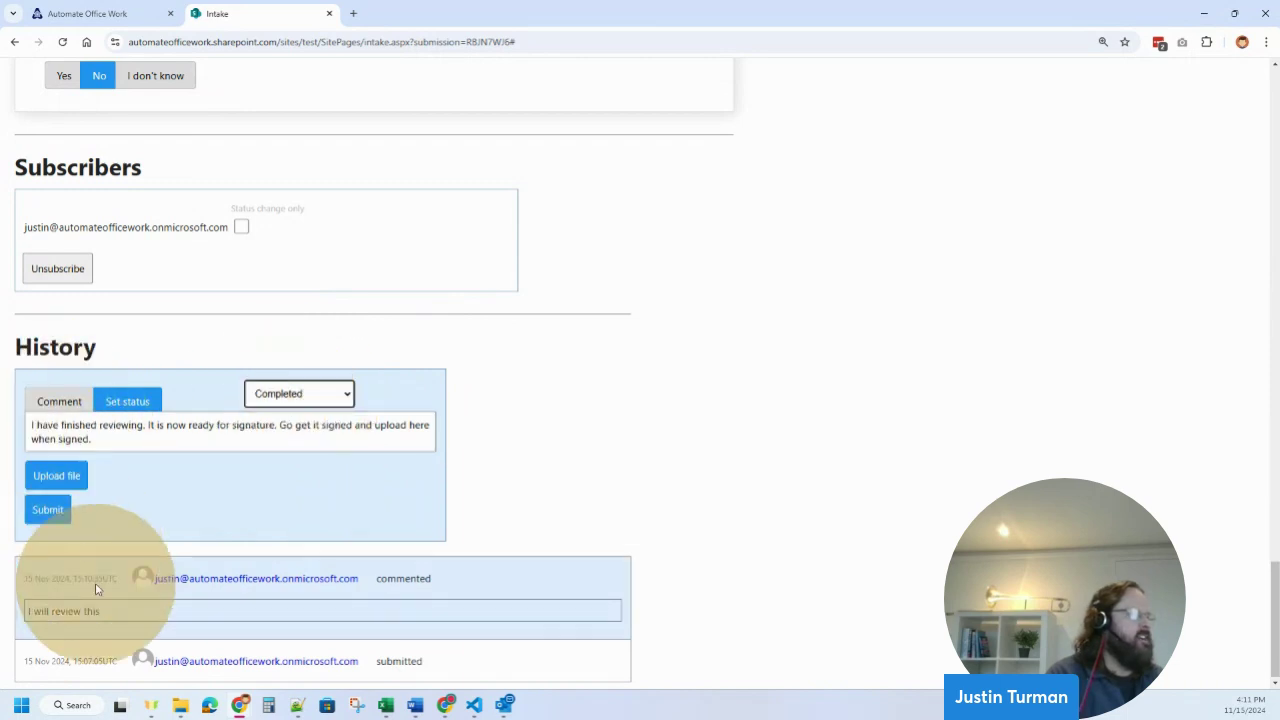
- Attach free webinar3.png from the Downloads folder to the status update and submit it
click(56, 476)
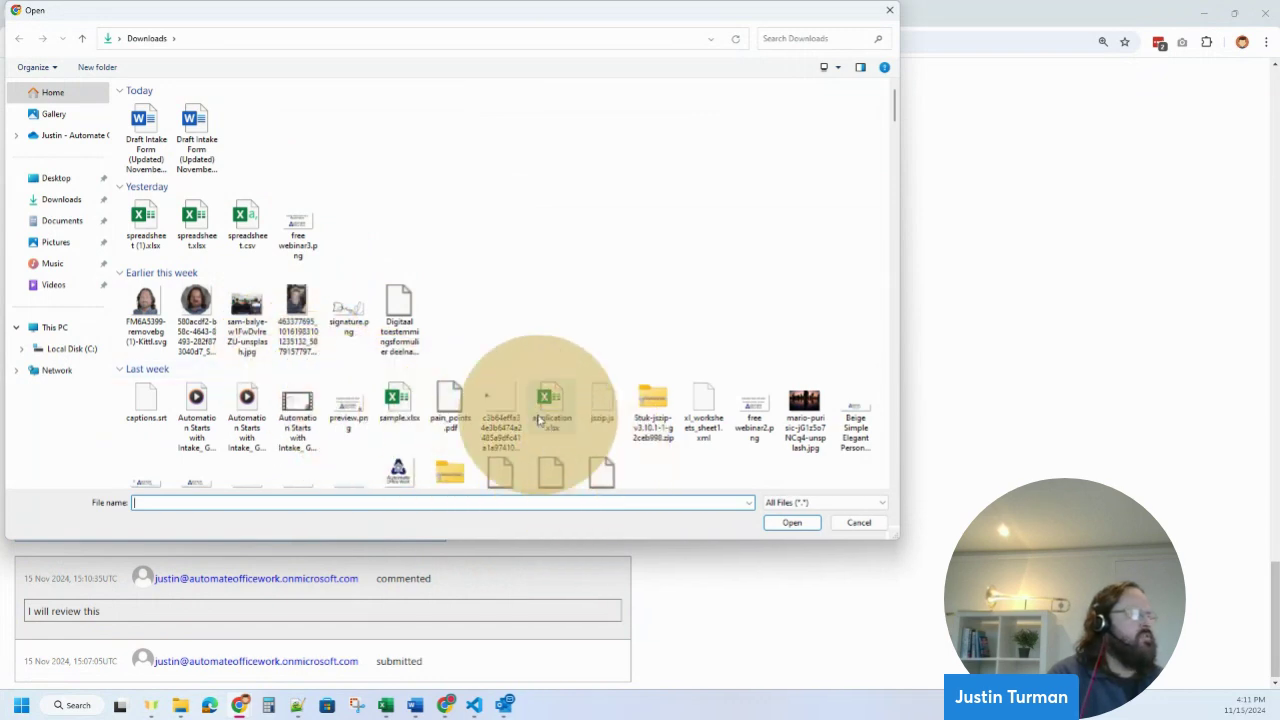
double_click(296, 226)
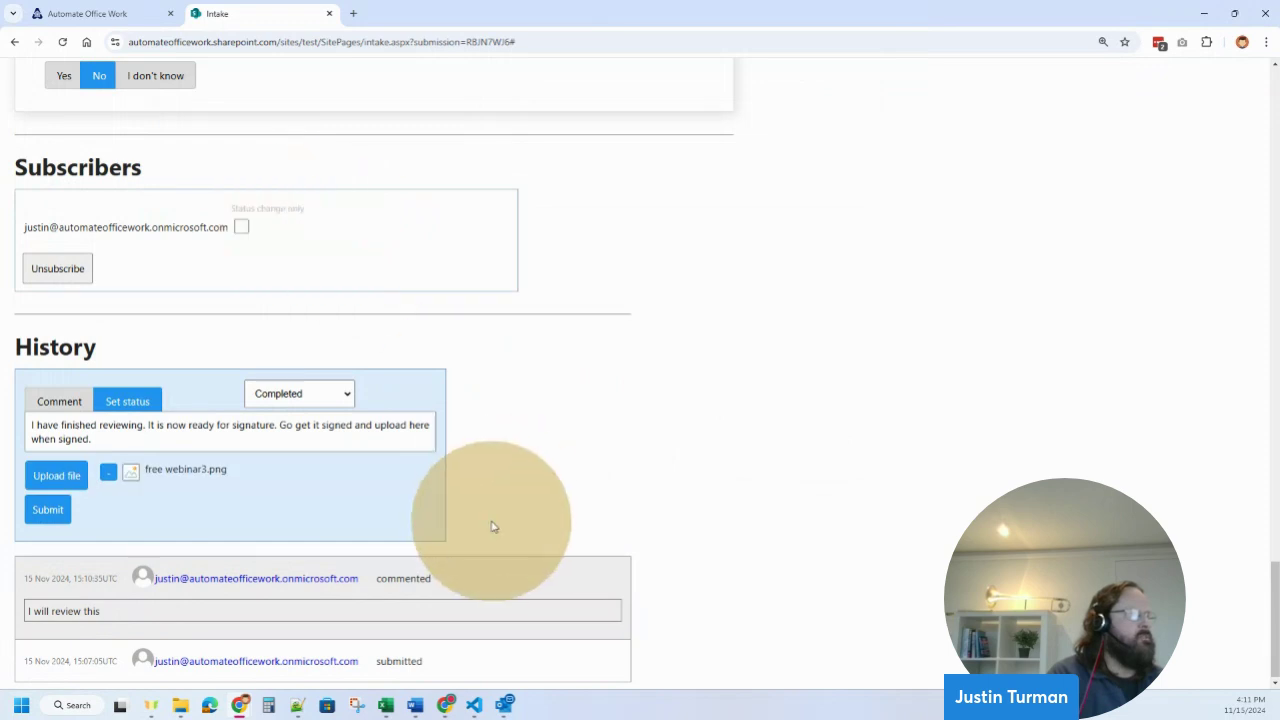
click(50, 512)
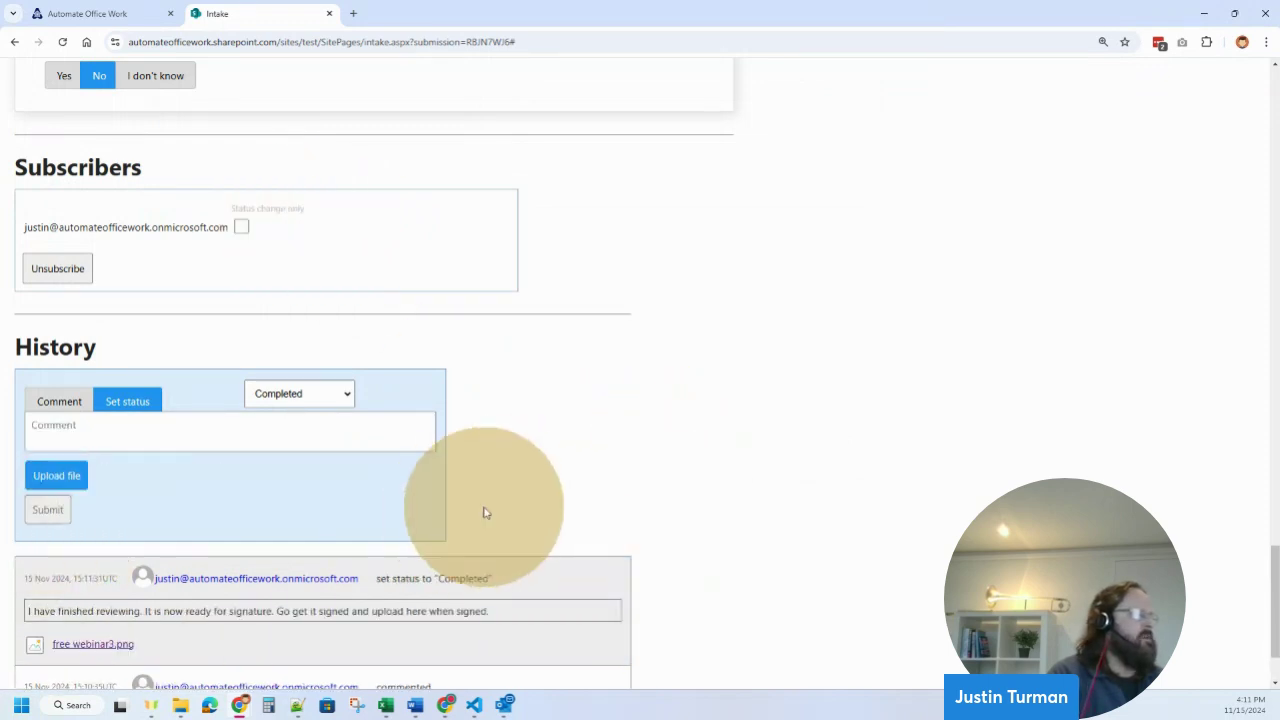
- Highlight the comment and status of the newest History entry, then view its free webinar3.png attachment and close it
scroll(838, 429, down, 1)
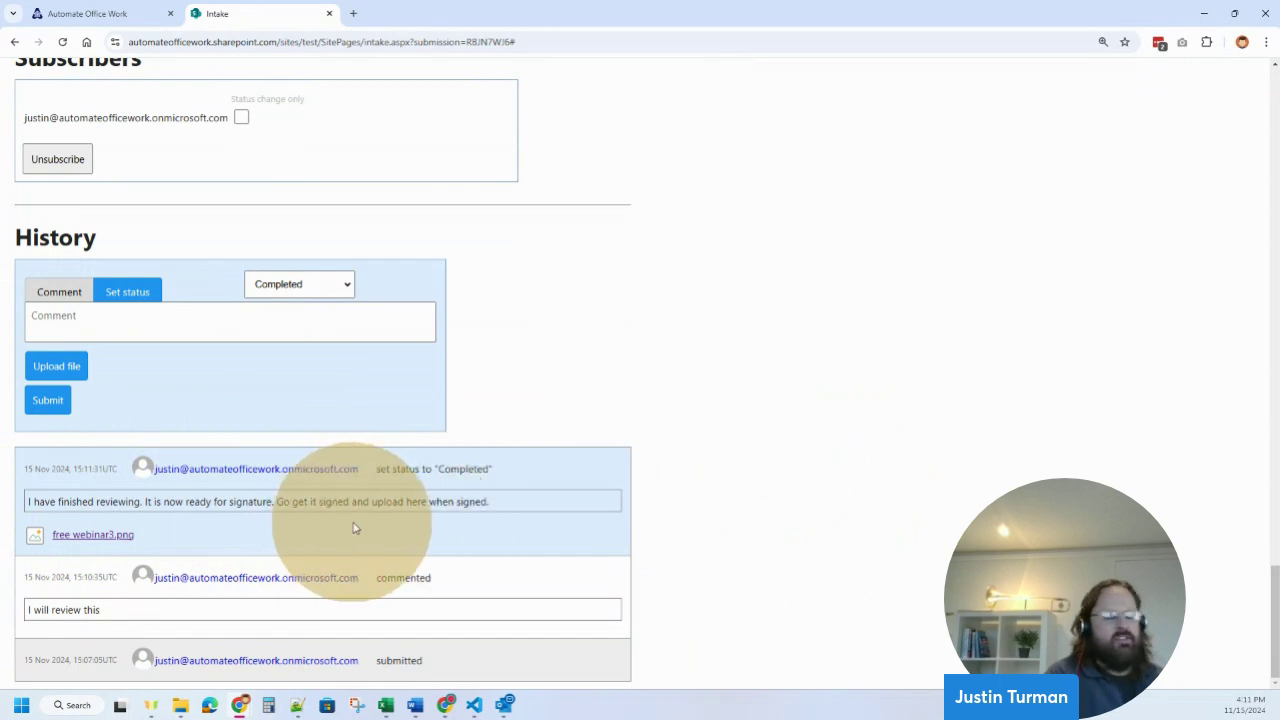
drag(94, 501, 342, 497)
click(394, 489)
drag(400, 462, 492, 468)
click(492, 468)
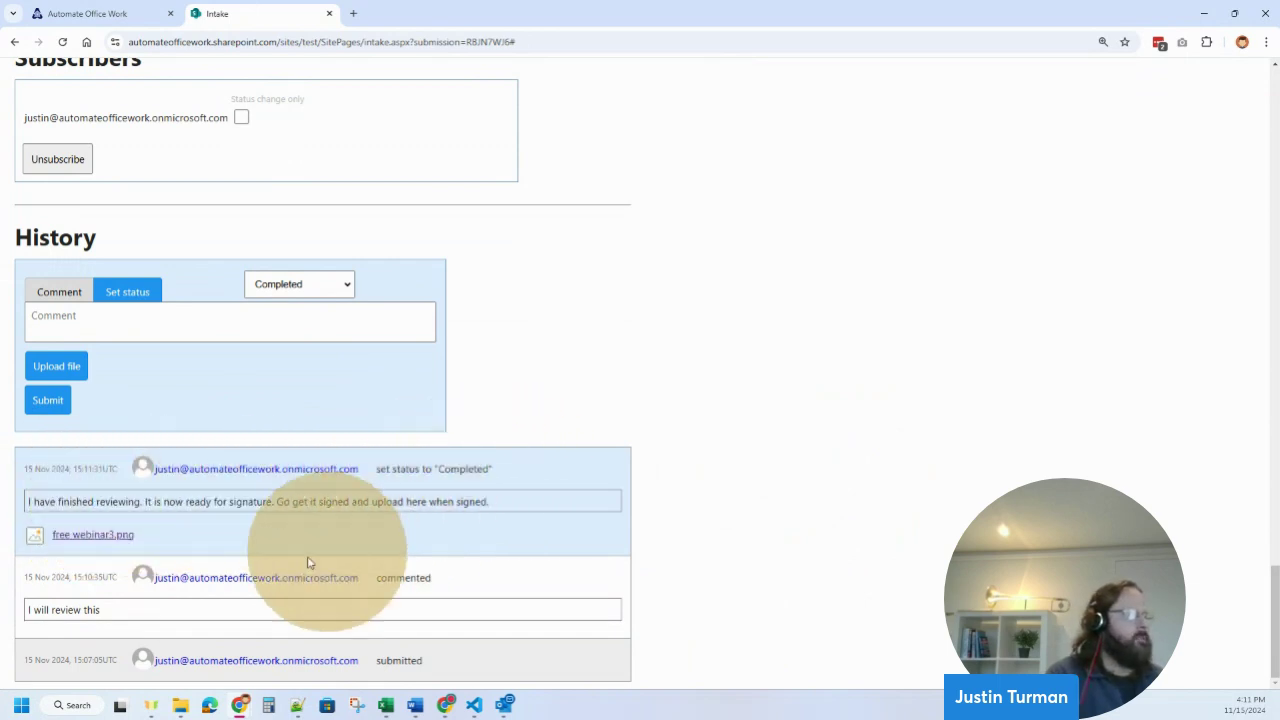
click(88, 536)
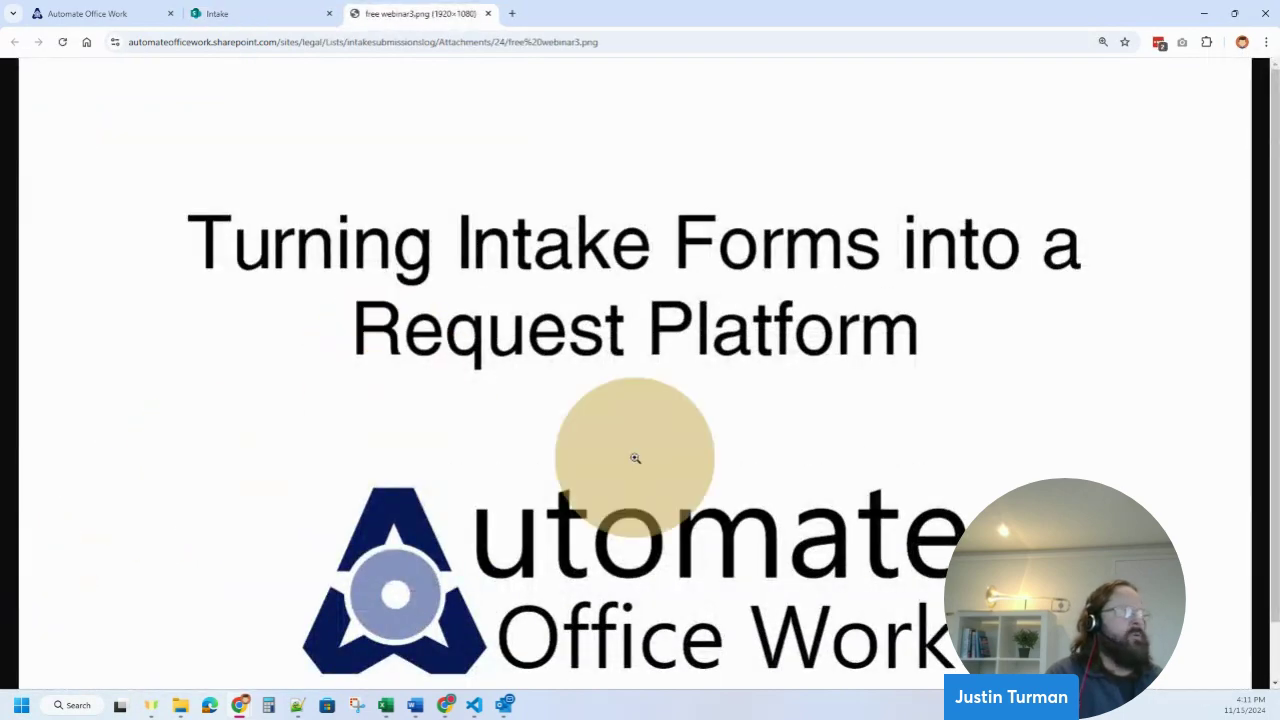
click(488, 13)
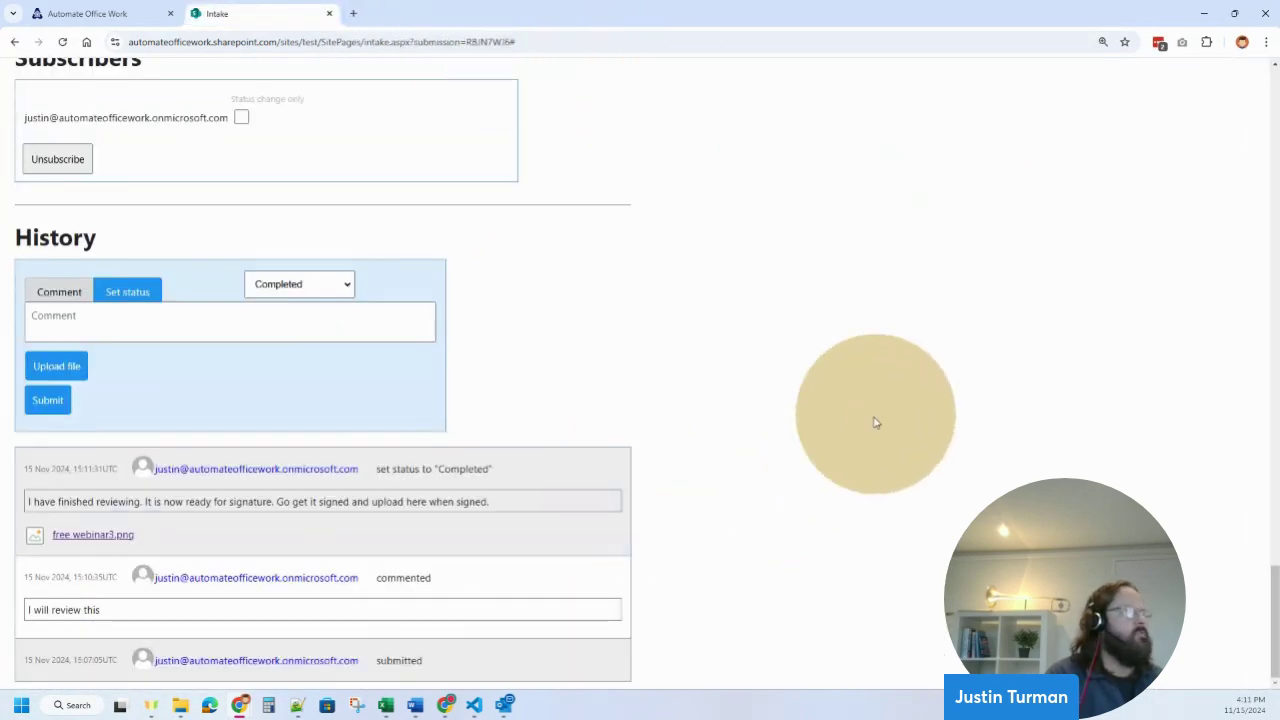
scroll(873, 422, up, 4)
scroll(873, 420, down, 2)
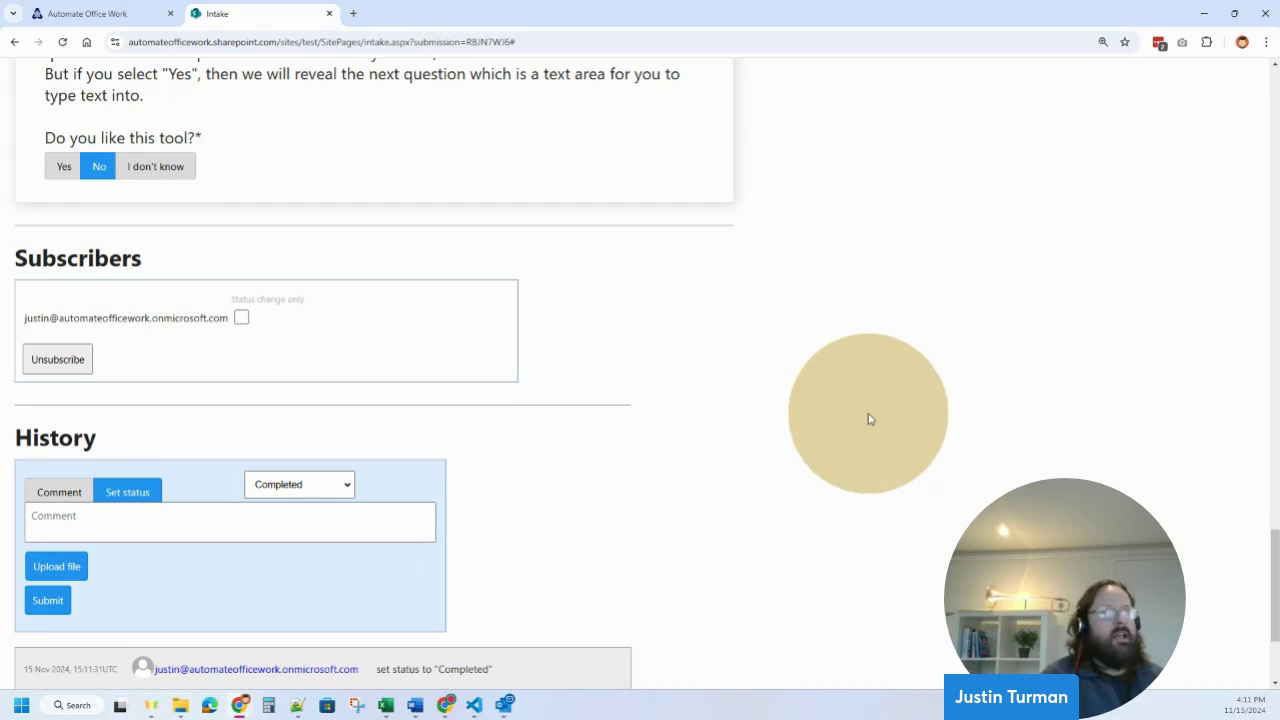
scroll(868, 418, down, 2)
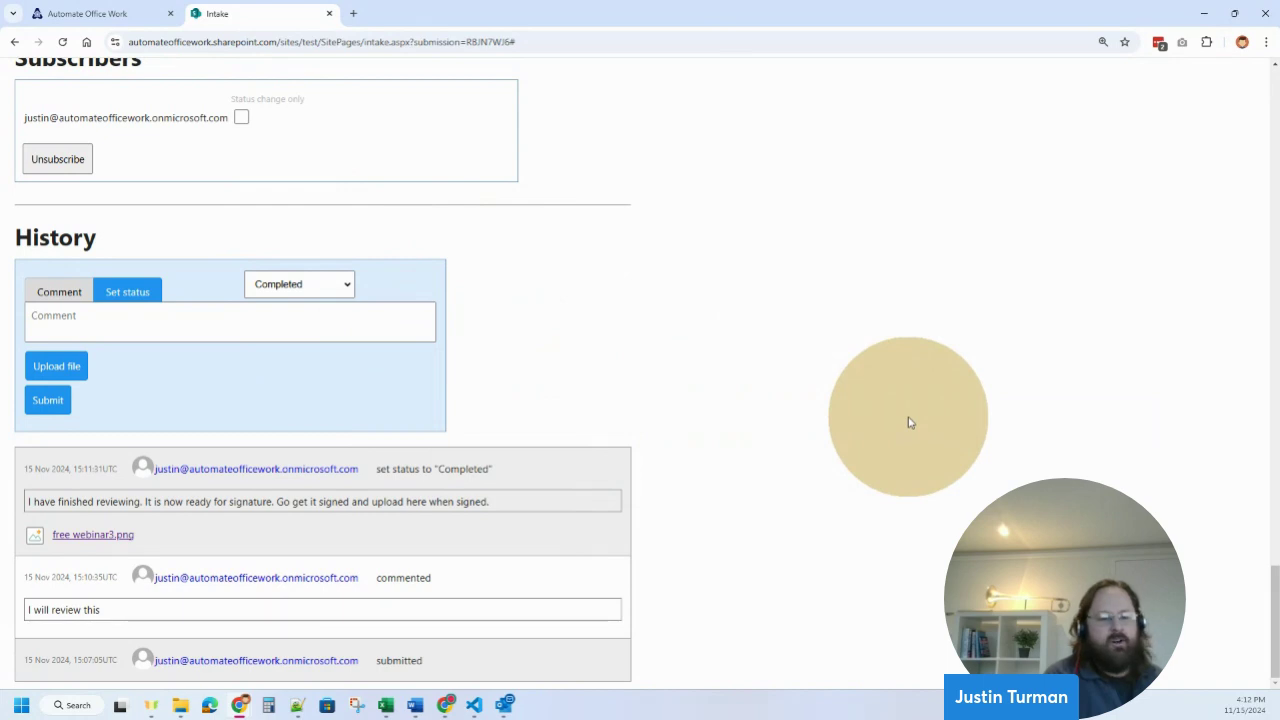
scroll(908, 422, up, 1)
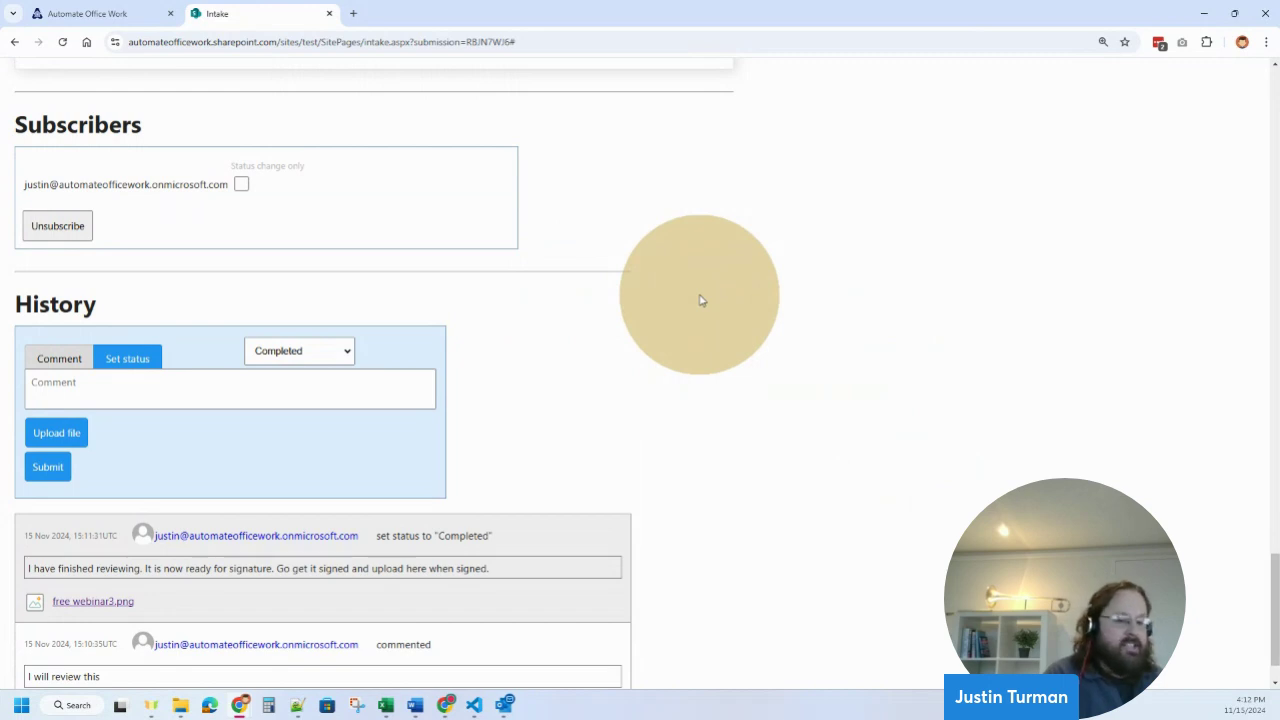
scroll(700, 300, down, 1)
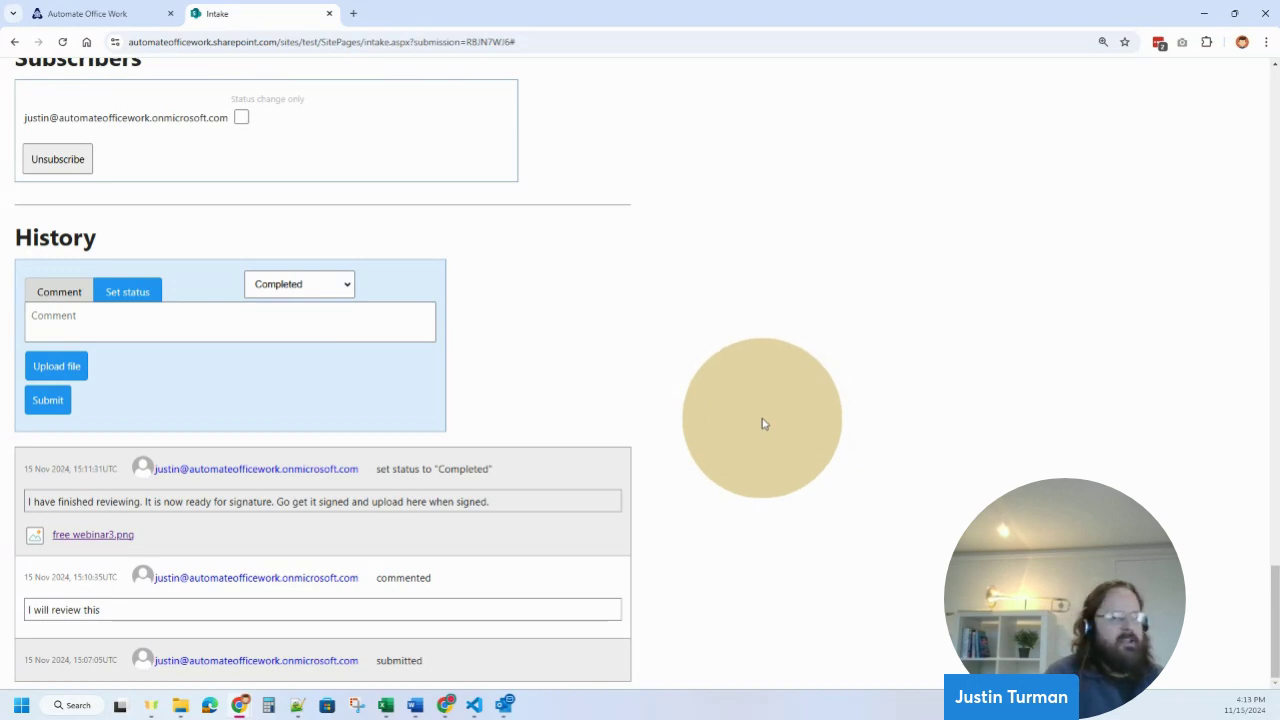
scroll(762, 424, up, 7)
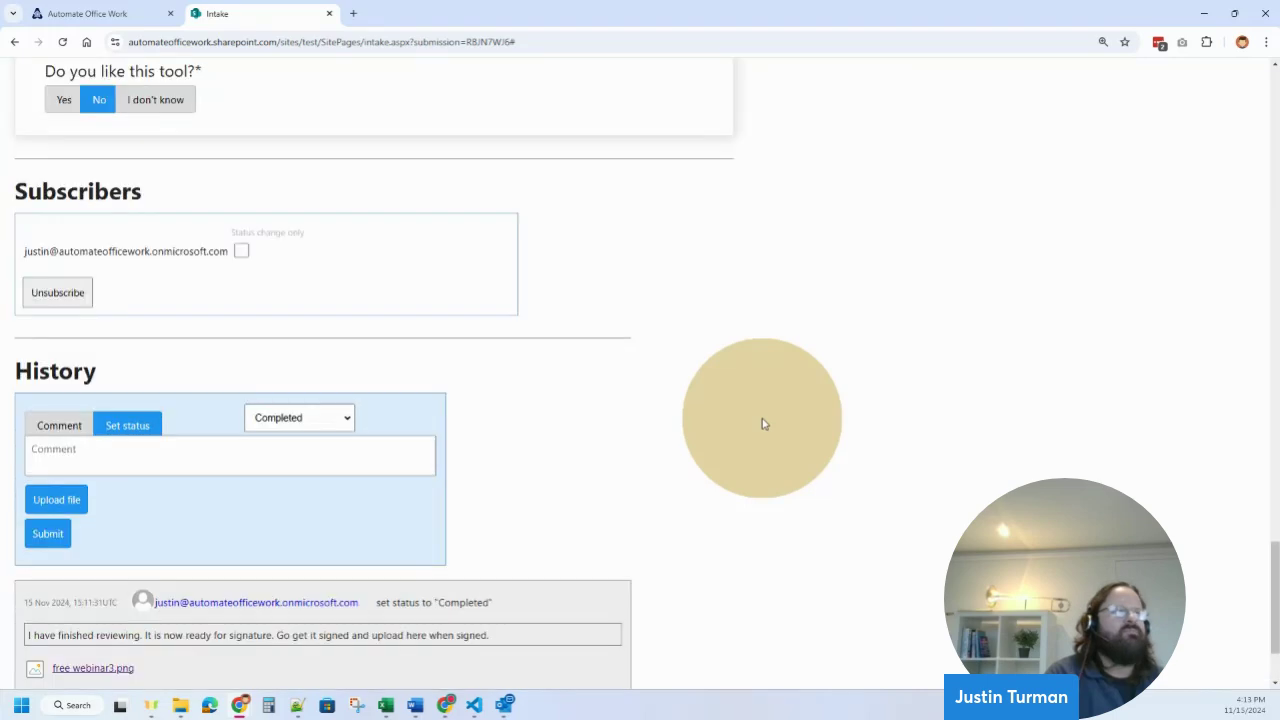
scroll(762, 424, down, 3)
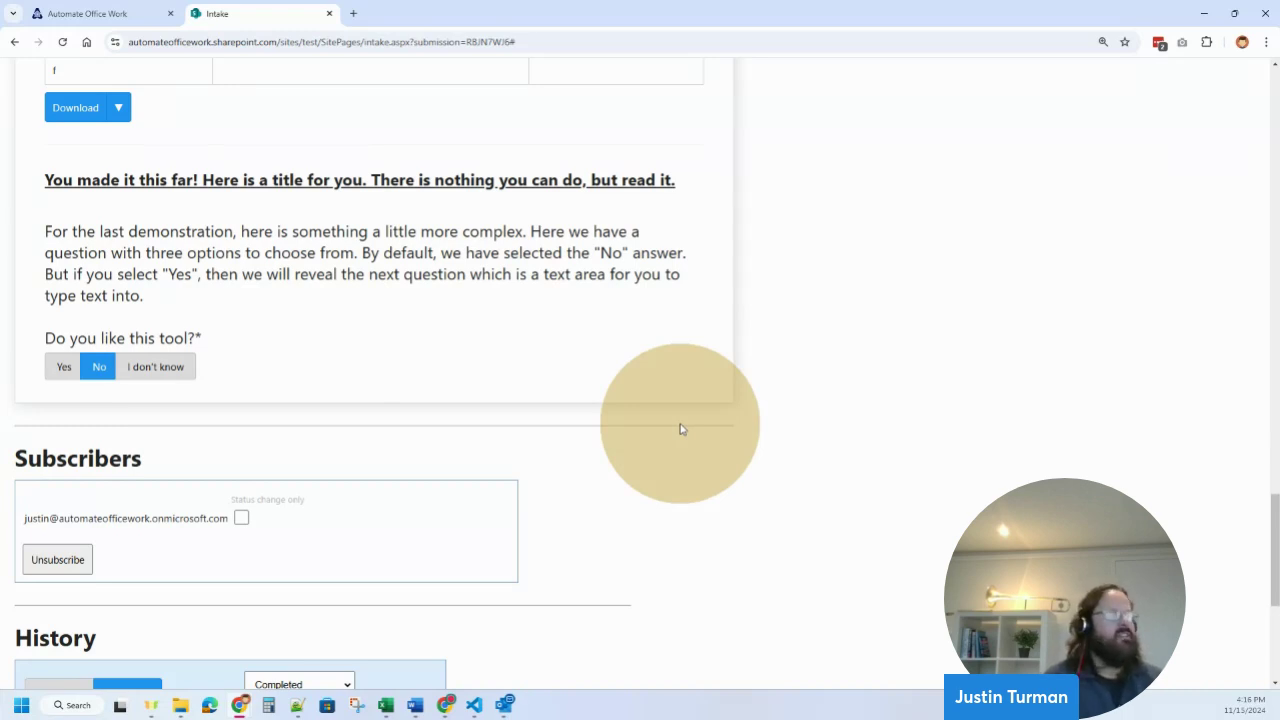
- Go back from the submission to the blank Example form and open the form for editing
click(14, 41)
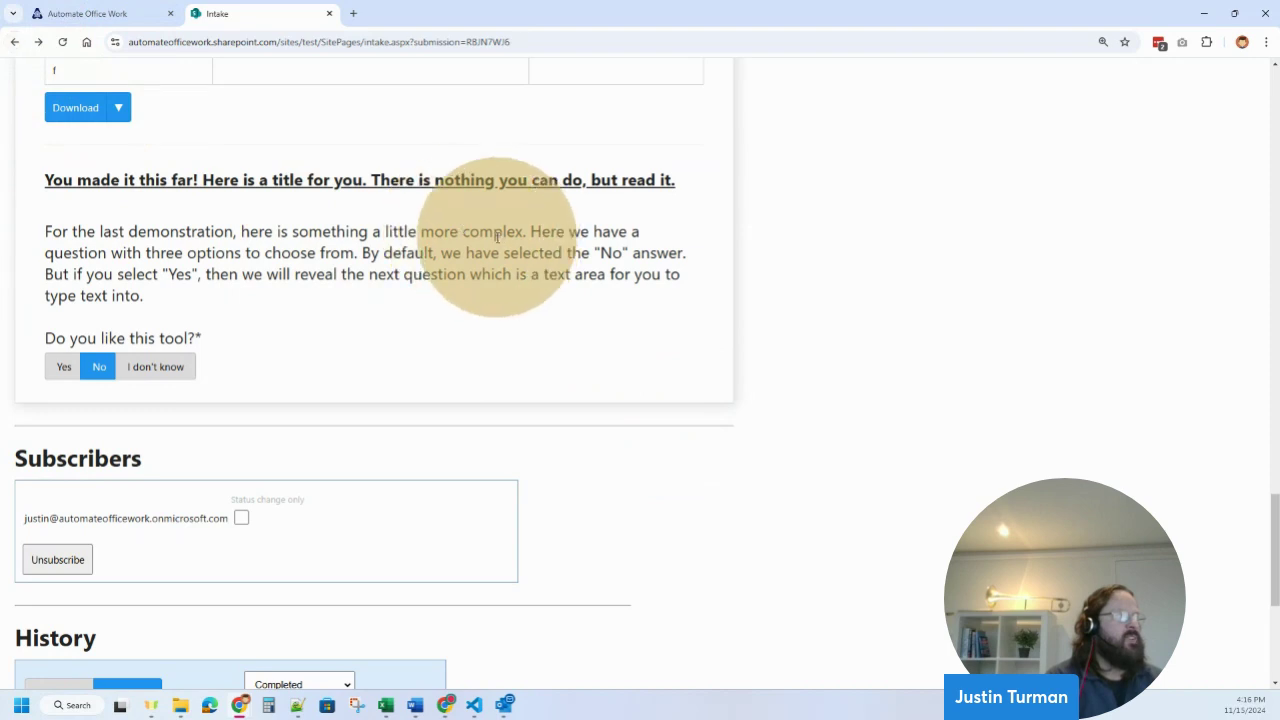
click(15, 42)
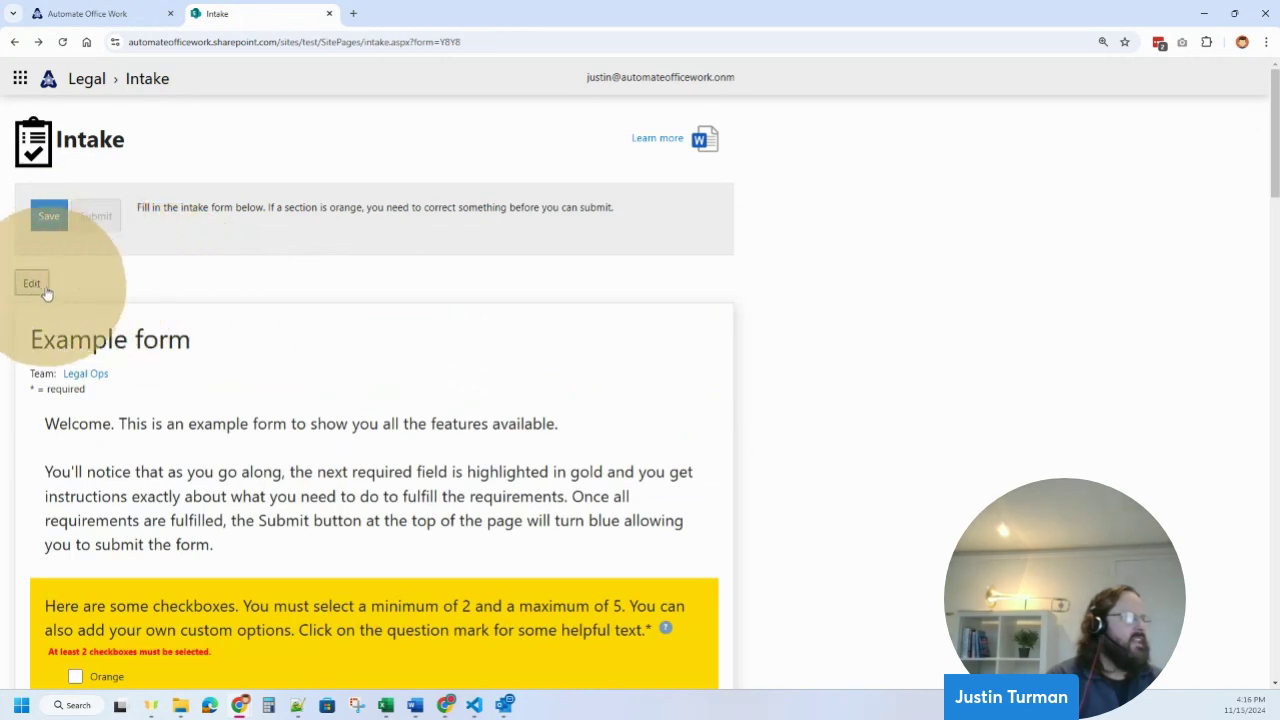
click(32, 284)
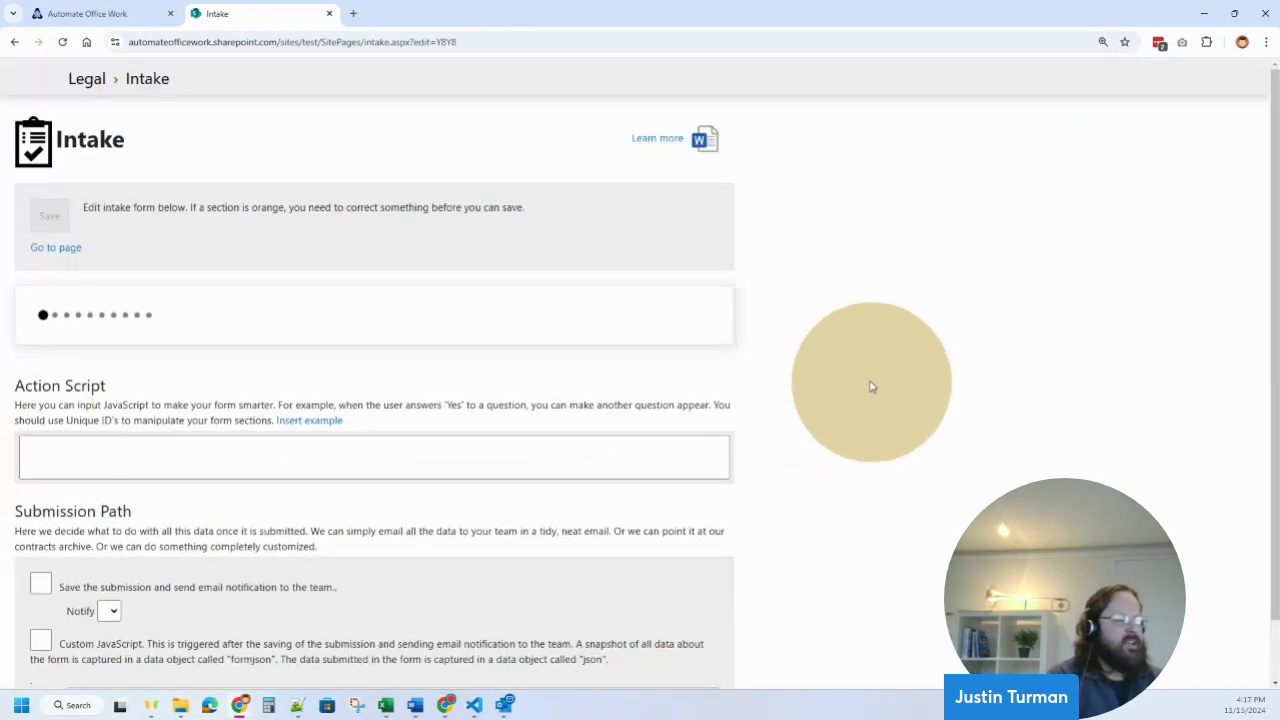
- Examine the form's Action Script, highlighting the doyoulike condition, its "Yes" value and the code that shows or hides moreinfo
scroll(867, 383, down, 15)
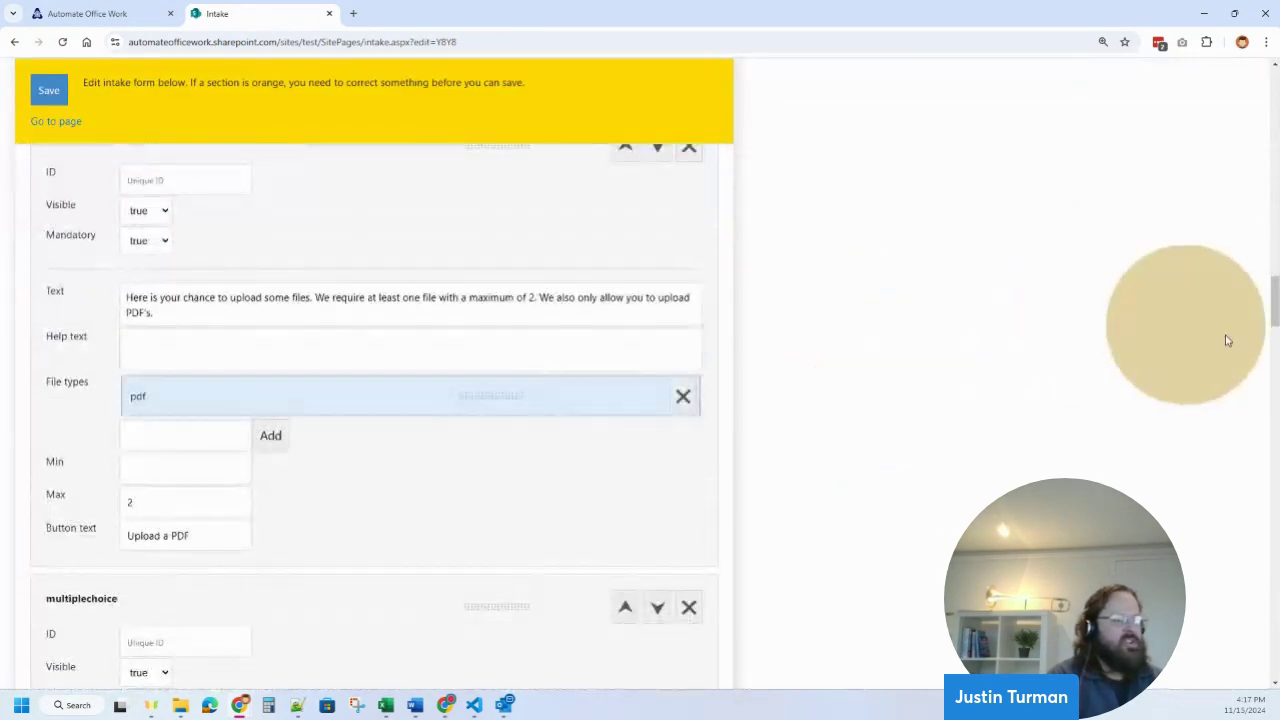
drag(1270, 300, 1250, 634)
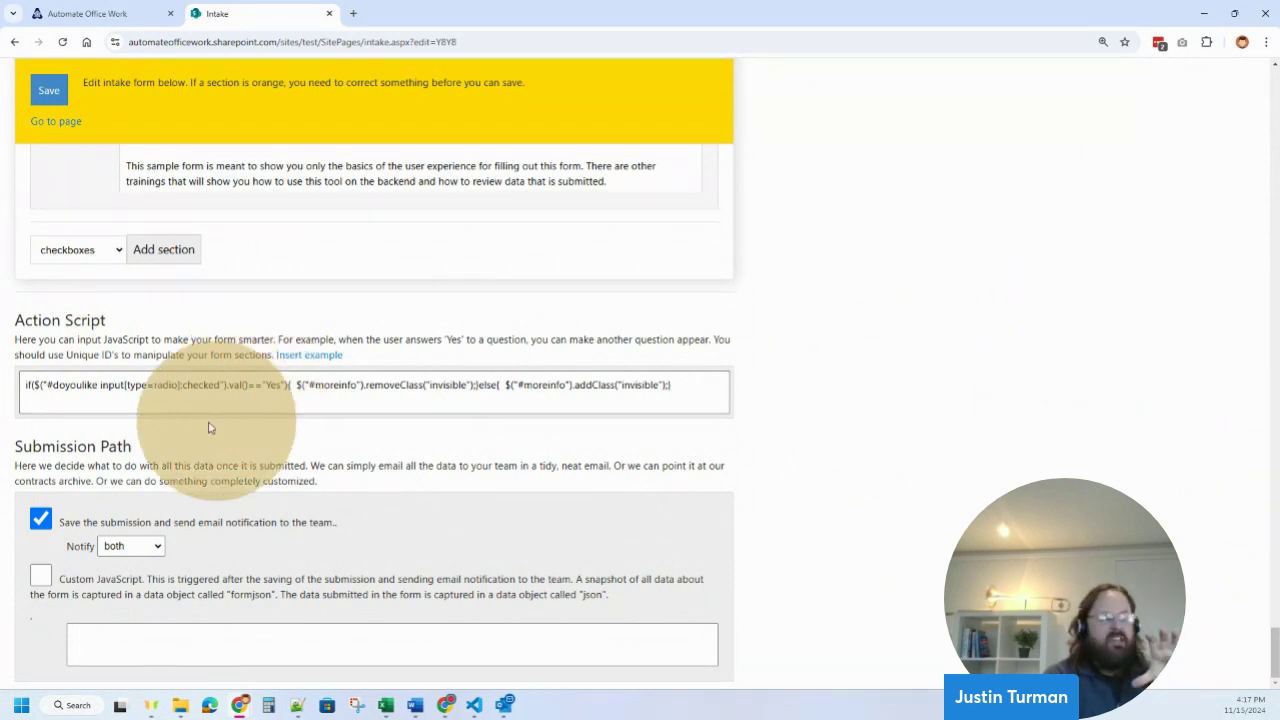
drag(57, 385, 297, 388)
double_click(273, 385)
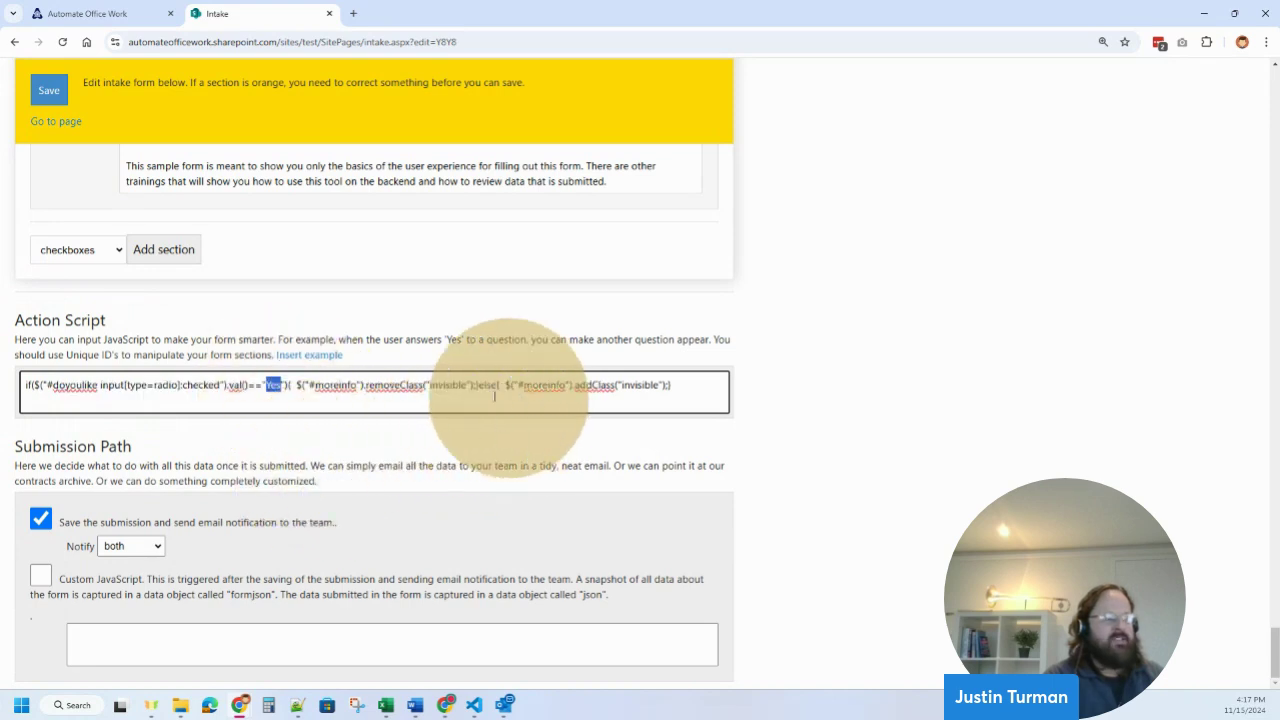
drag(383, 385, 713, 385)
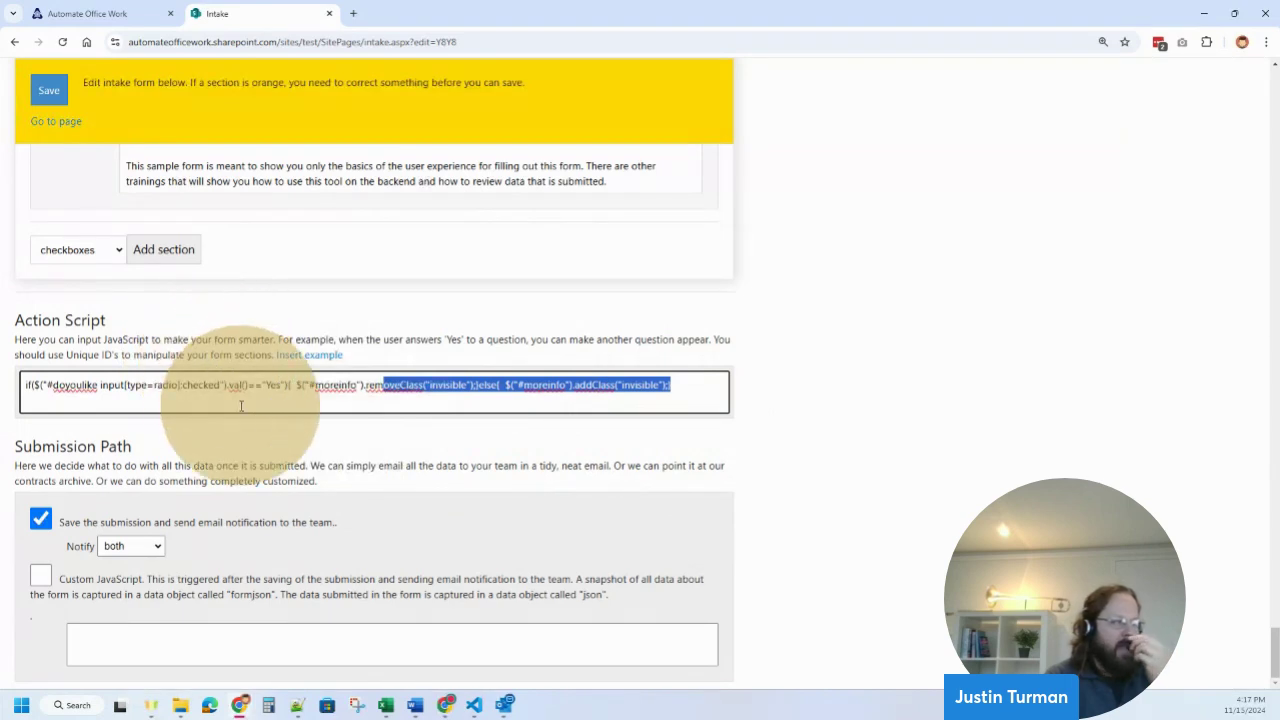
click(891, 472)
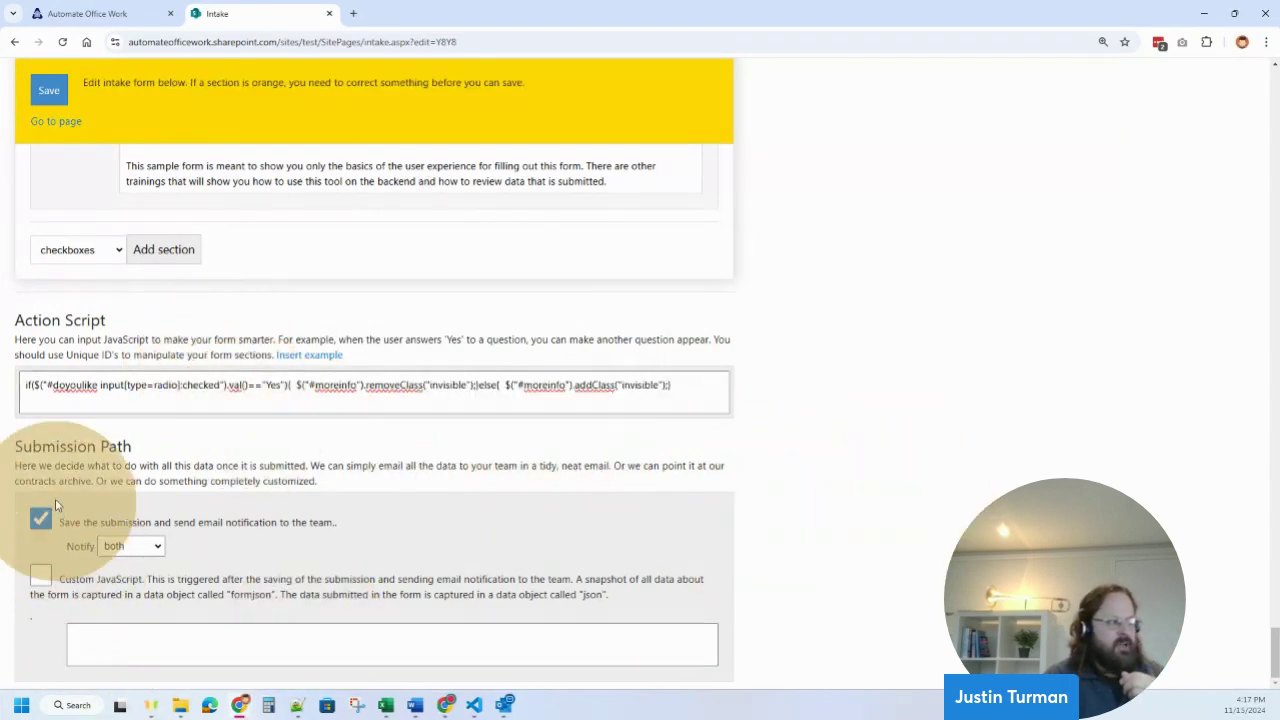
- Examine the Submission Path settings, highlighting the introduction and email notification option, keeping Notify on both, and focusing the empty Custom JavaScript box
drag(43, 451, 150, 466)
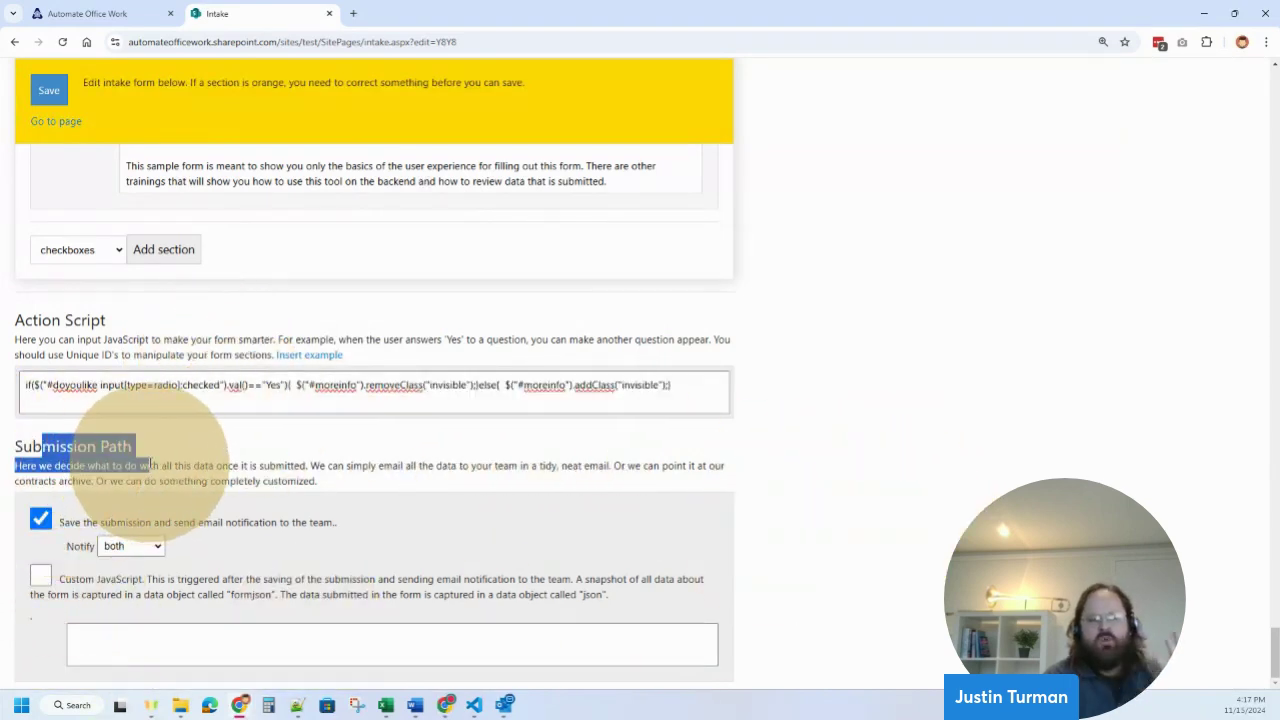
click(170, 466)
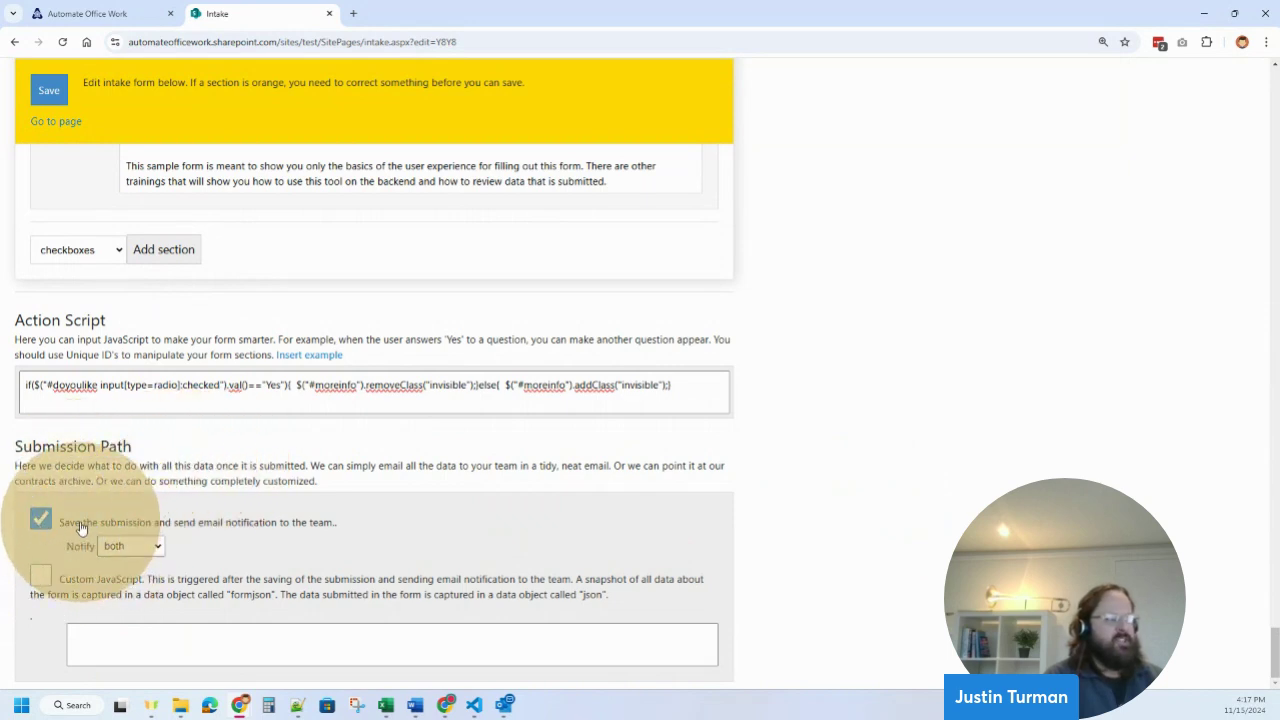
drag(81, 525, 207, 527)
click(262, 527)
click(192, 524)
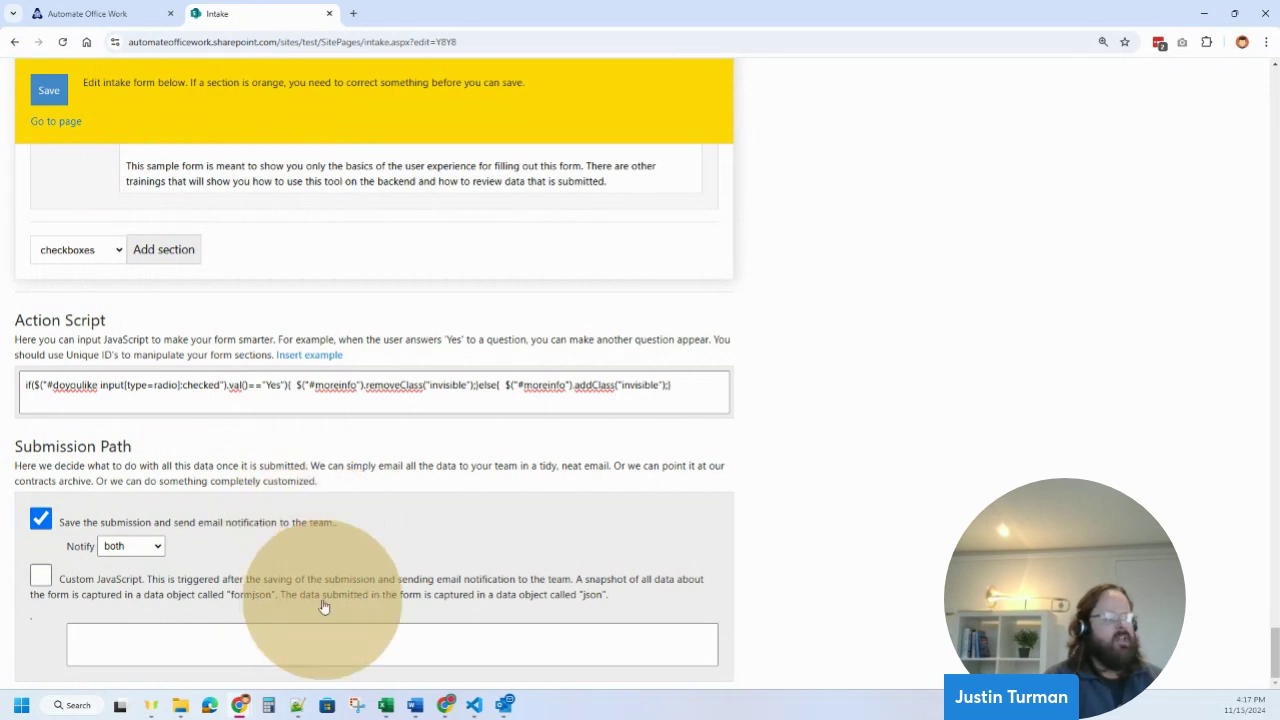
click(160, 548)
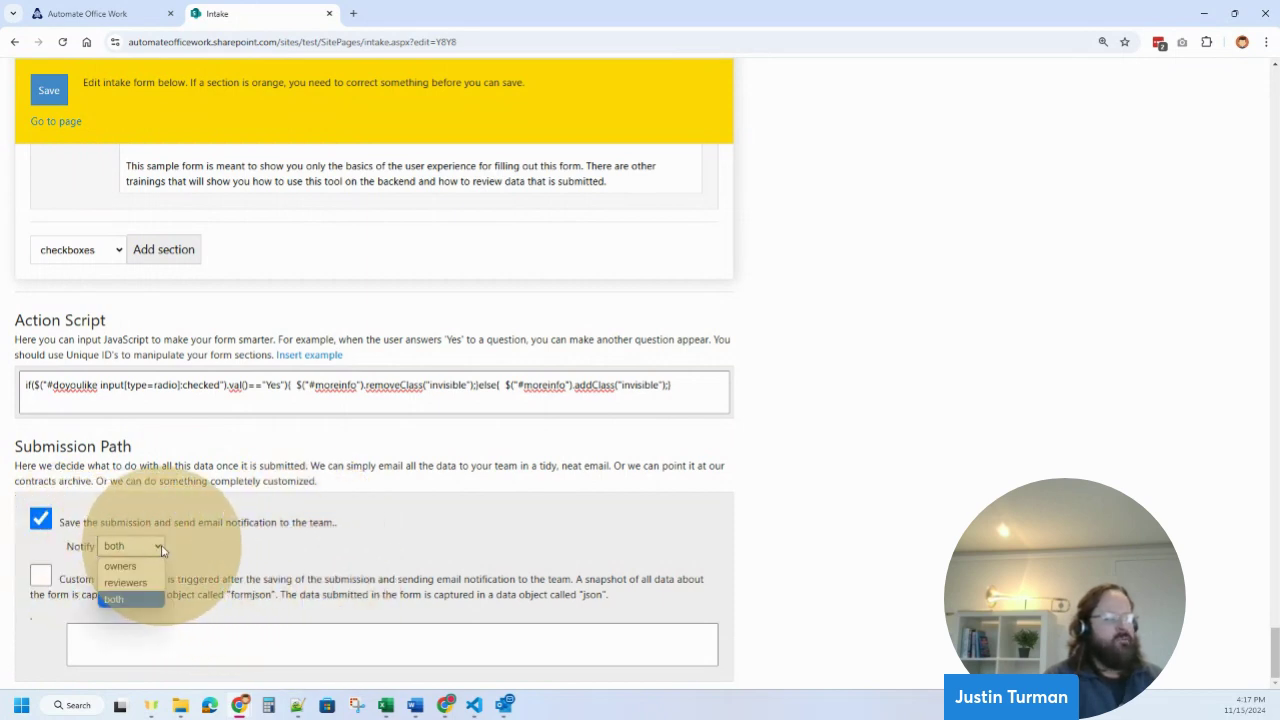
click(143, 598)
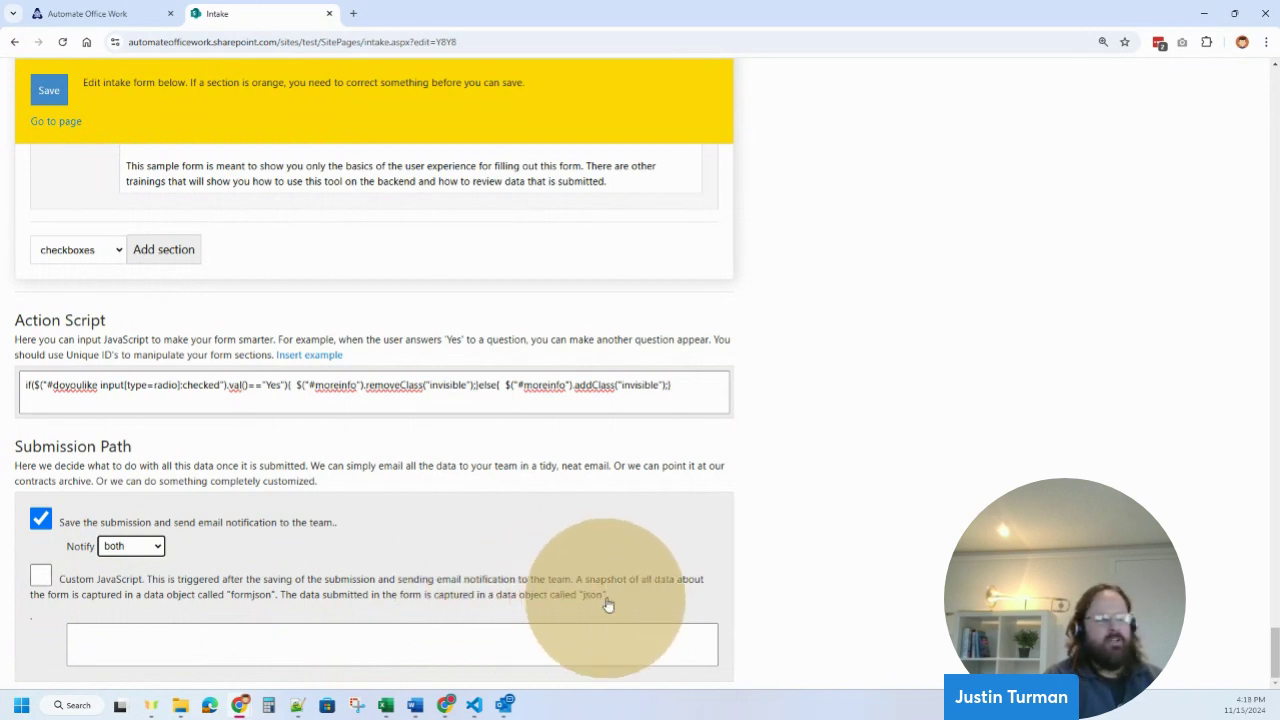
click(142, 645)
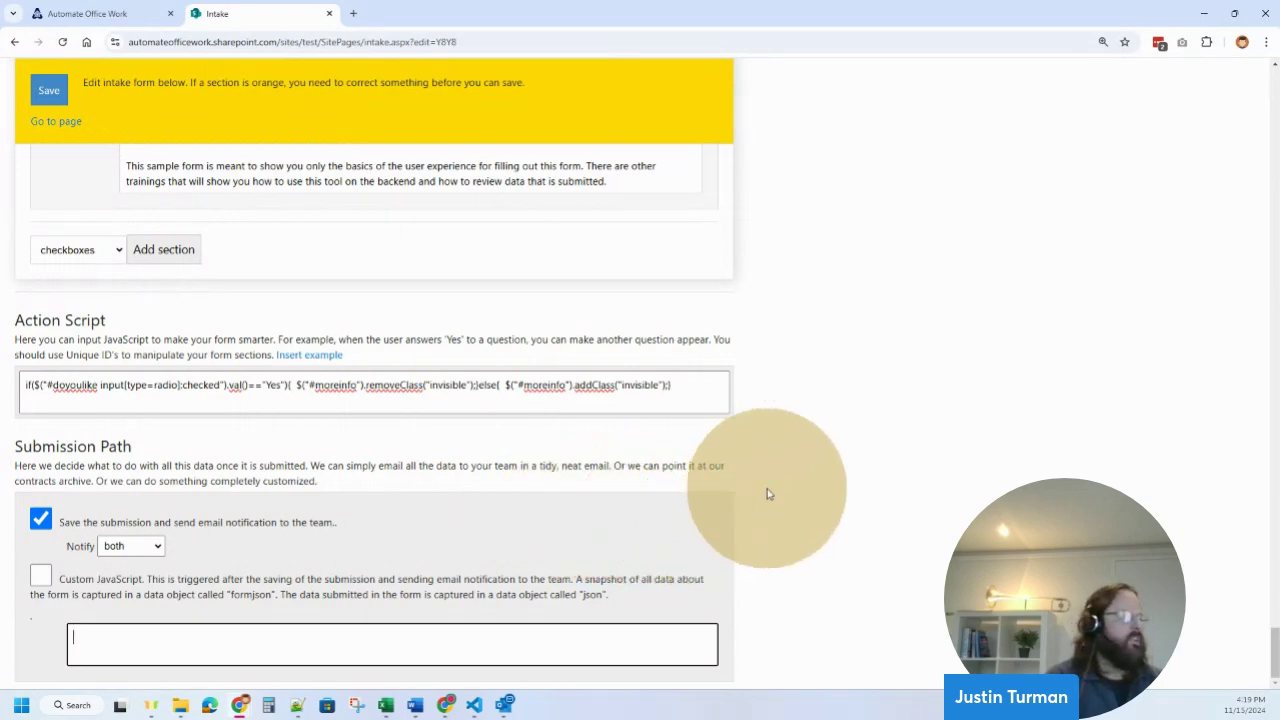
- Leave the form editor for the form page, then open the main Intake list by removing the form parameter from the intake.aspx address
scroll(878, 515, up, 5)
scroll(880, 515, up, 10)
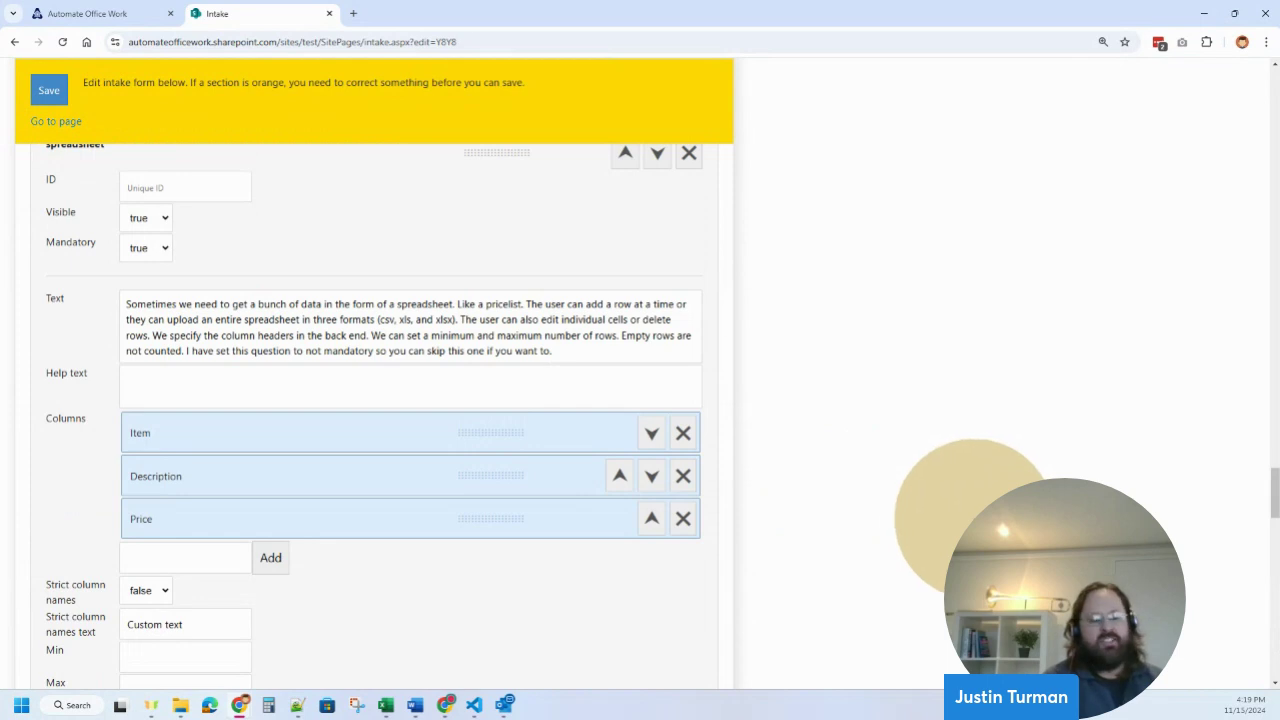
scroll(970, 510, down, 5)
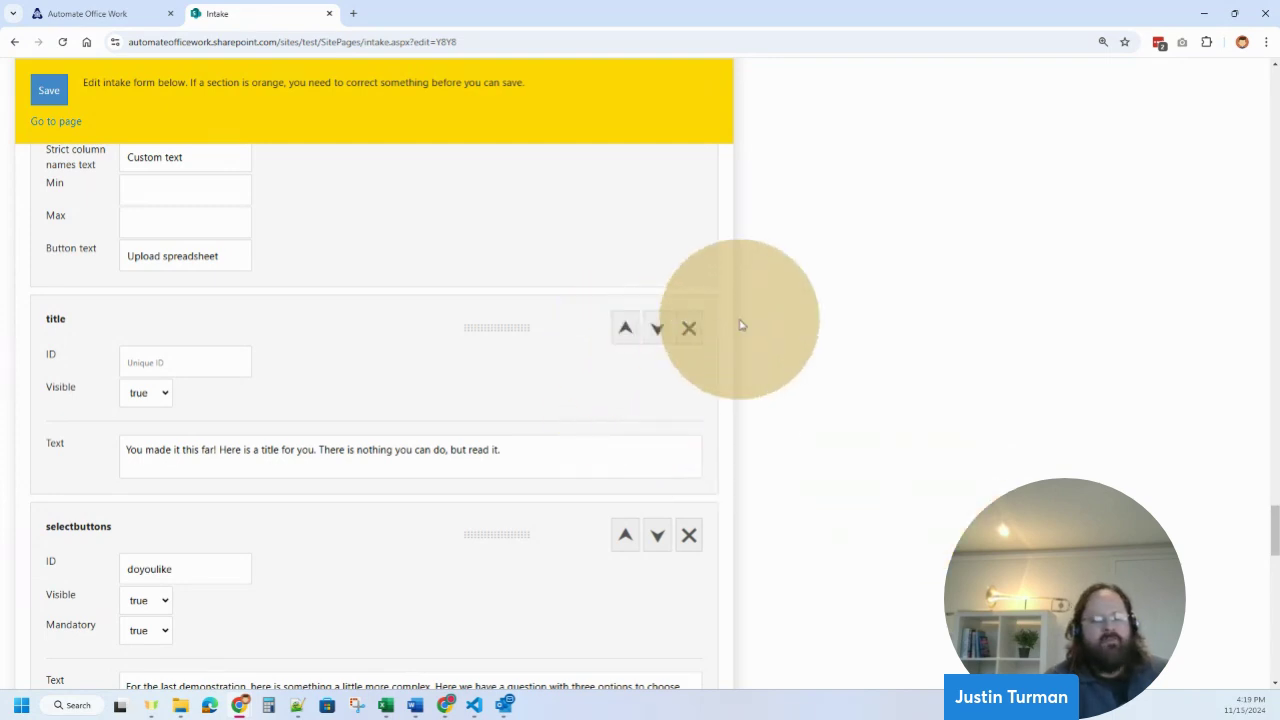
scroll(876, 408, up, 10)
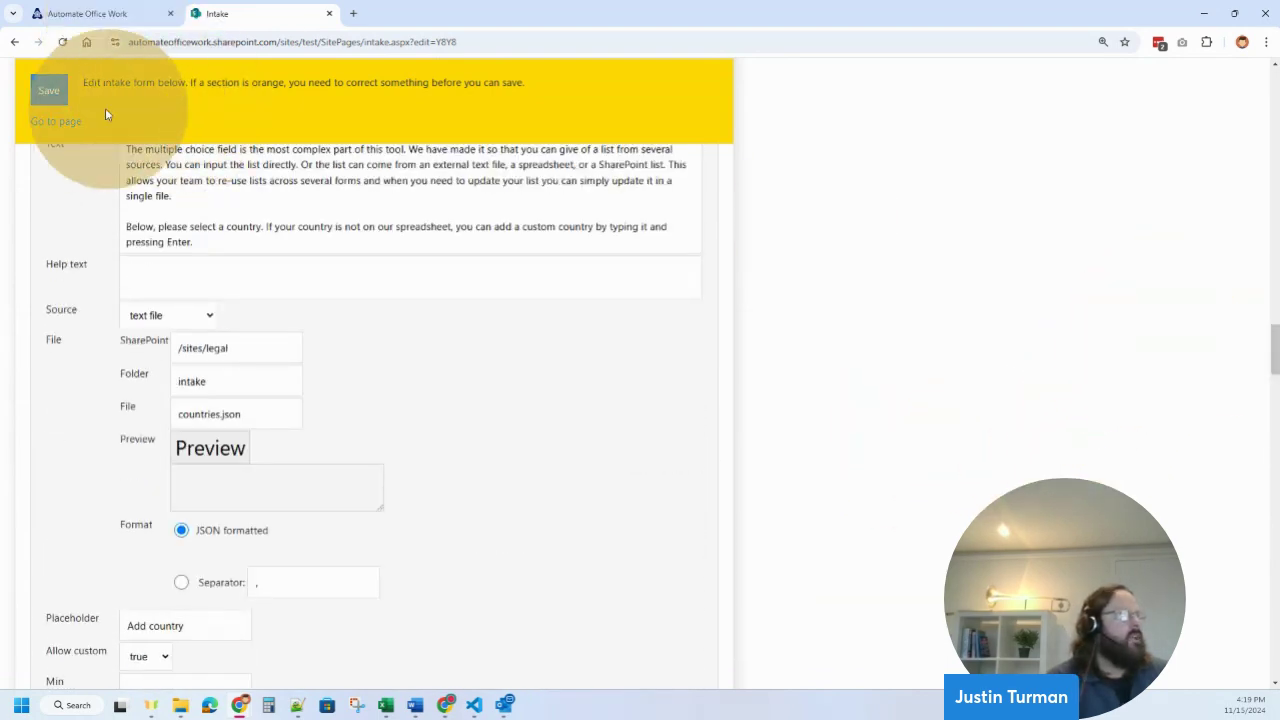
click(56, 122)
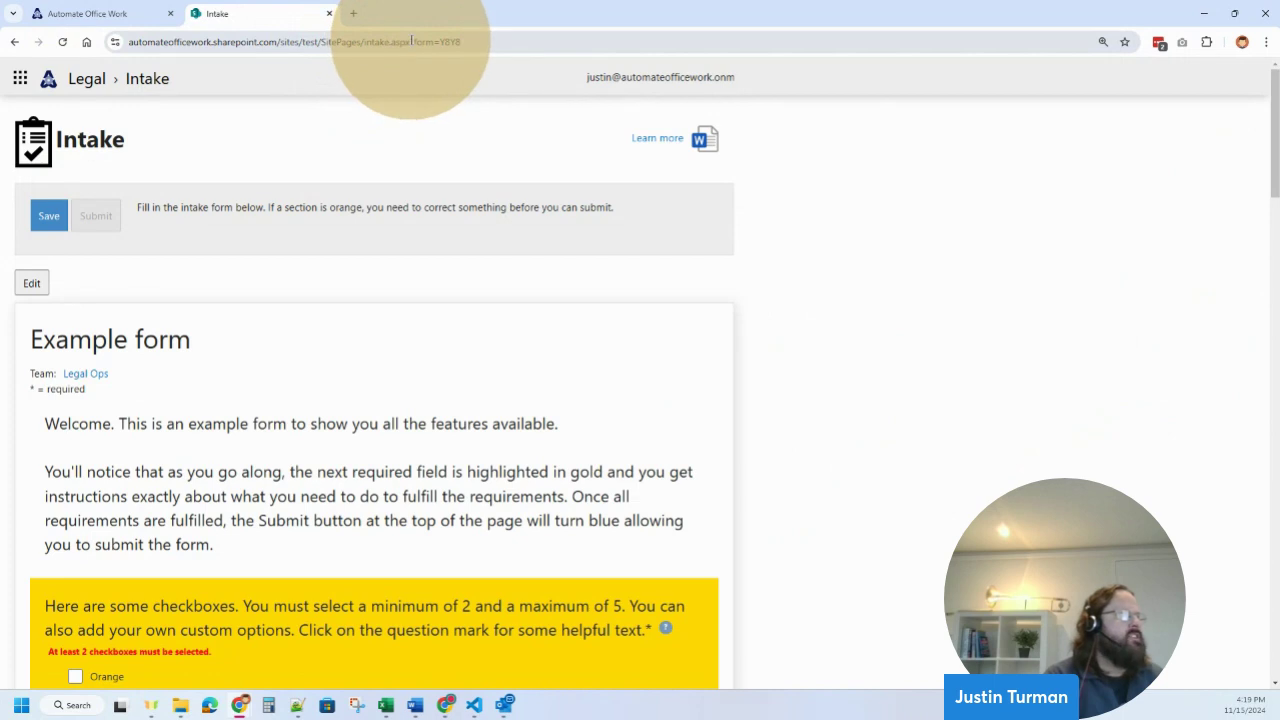
drag(411, 41, 571, 40)
key(BackSpace)
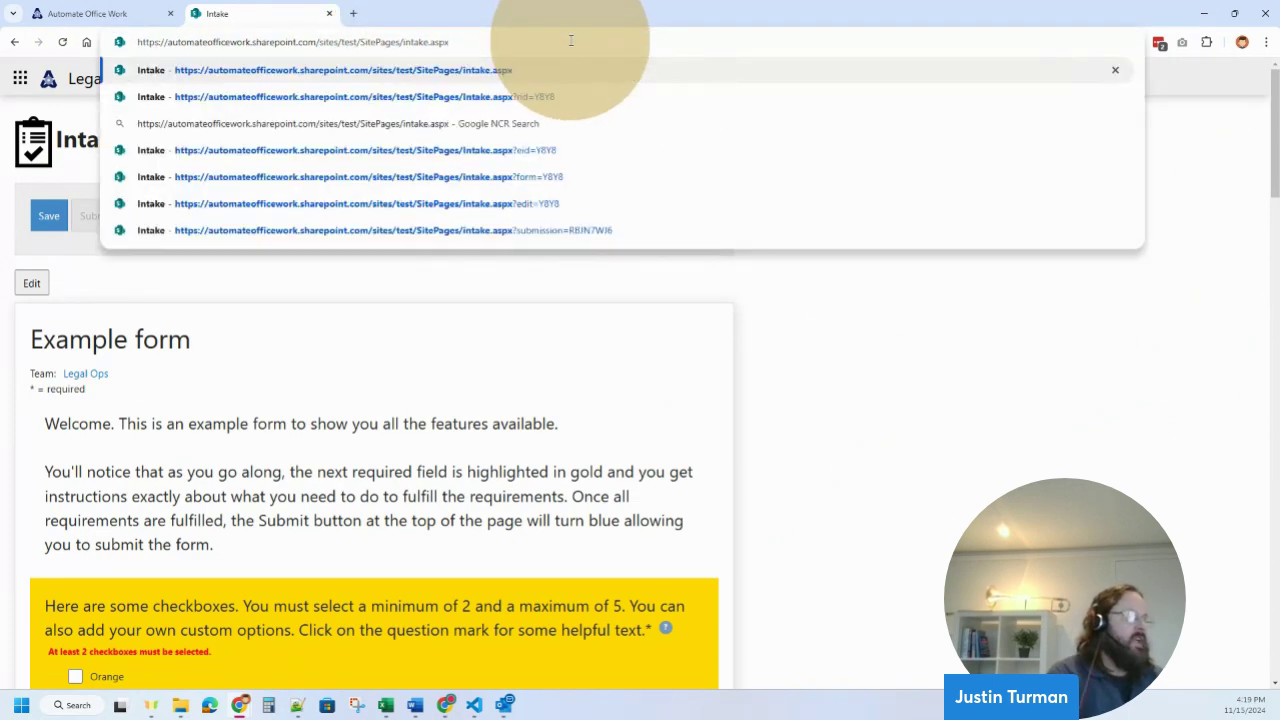
key(Return)
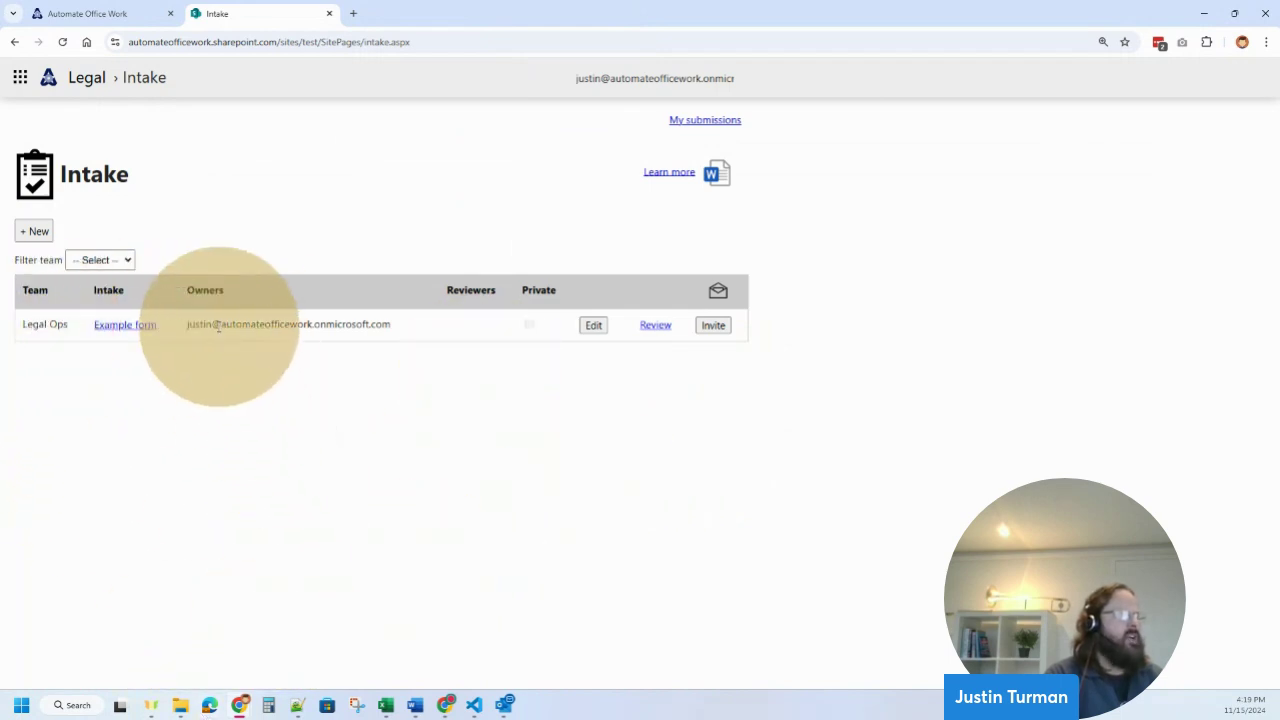
- Examine the Example form's row in the Intake list, highlighting its owner and the Reviewers column, and view the team filter options
drag(205, 324, 245, 322)
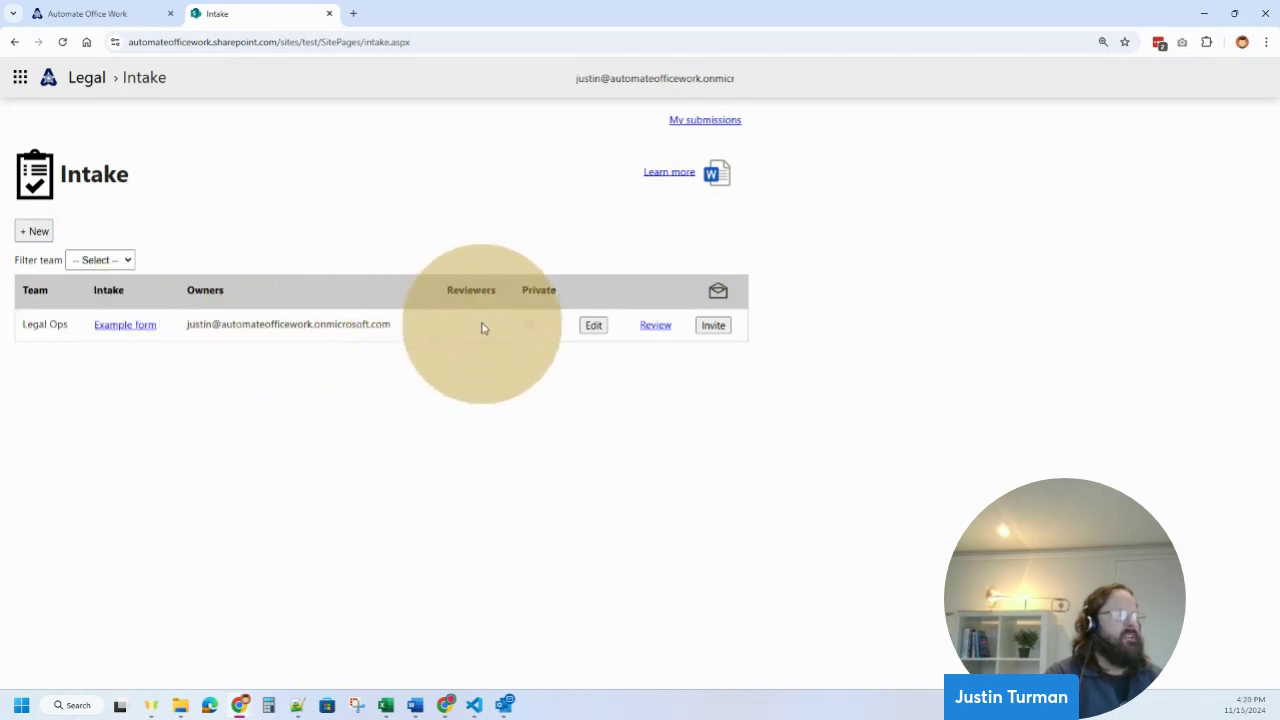
drag(454, 289, 487, 291)
click(484, 329)
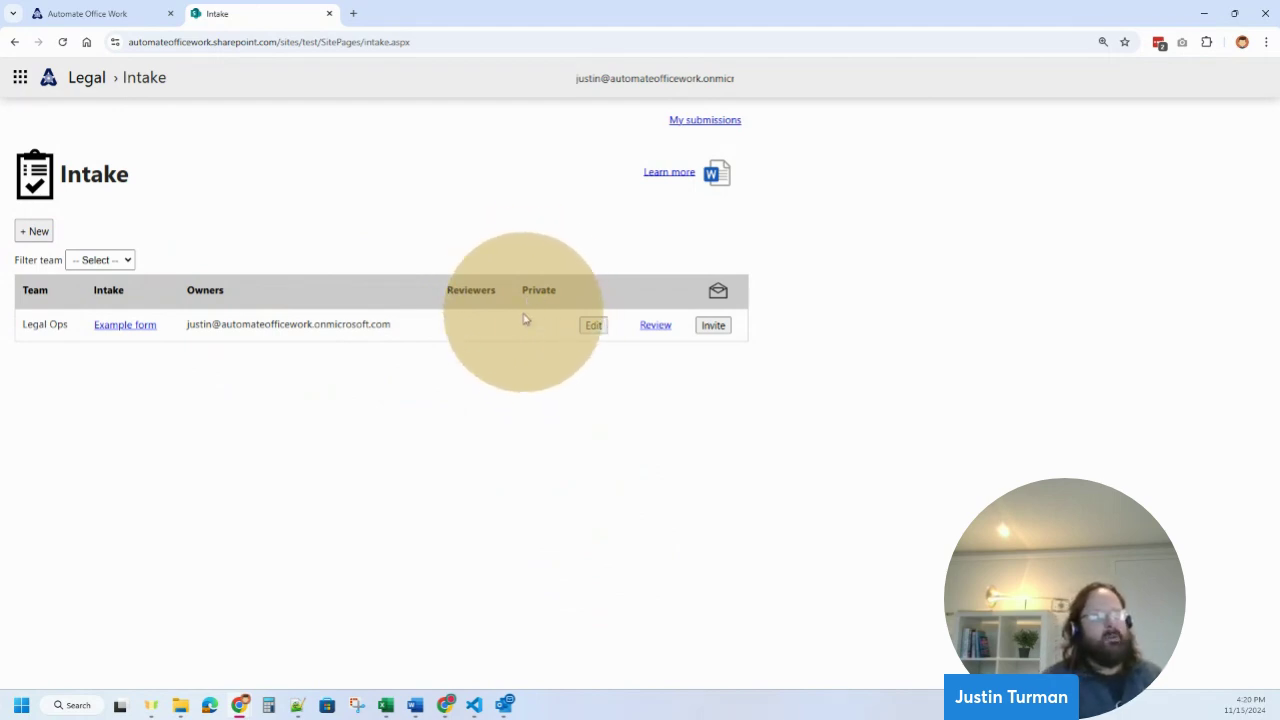
drag(242, 324, 312, 324)
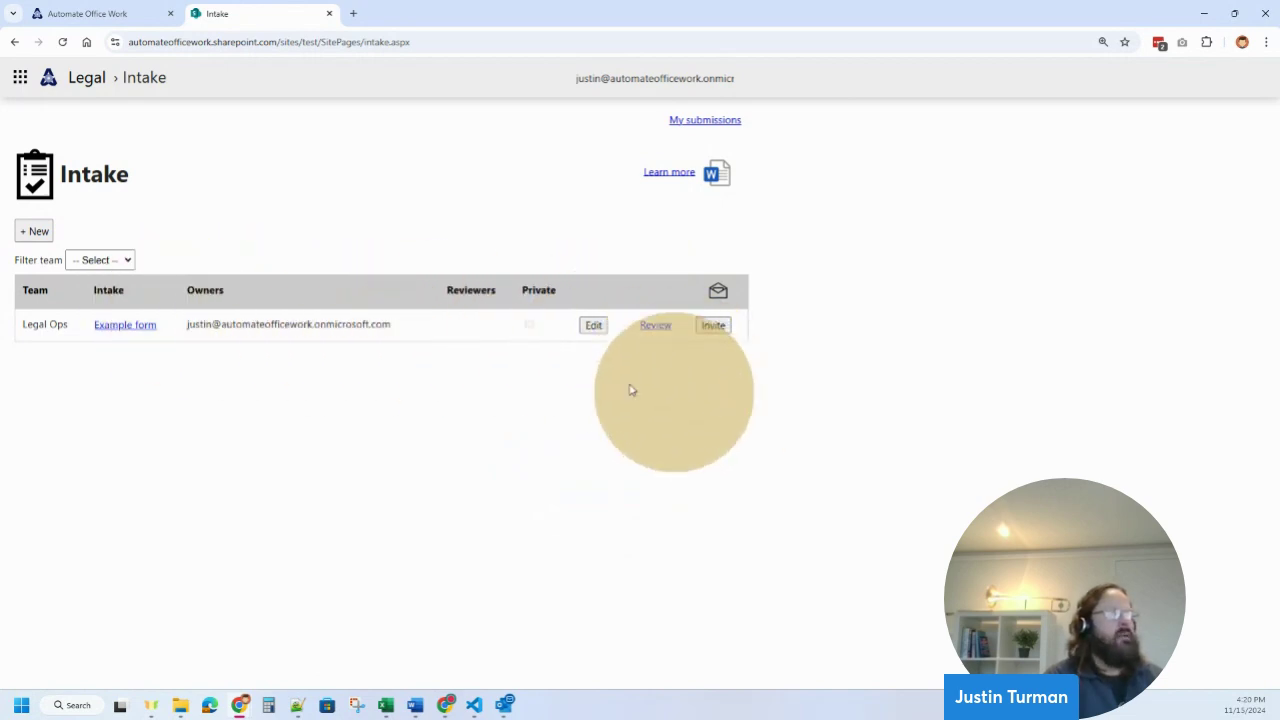
click(115, 260)
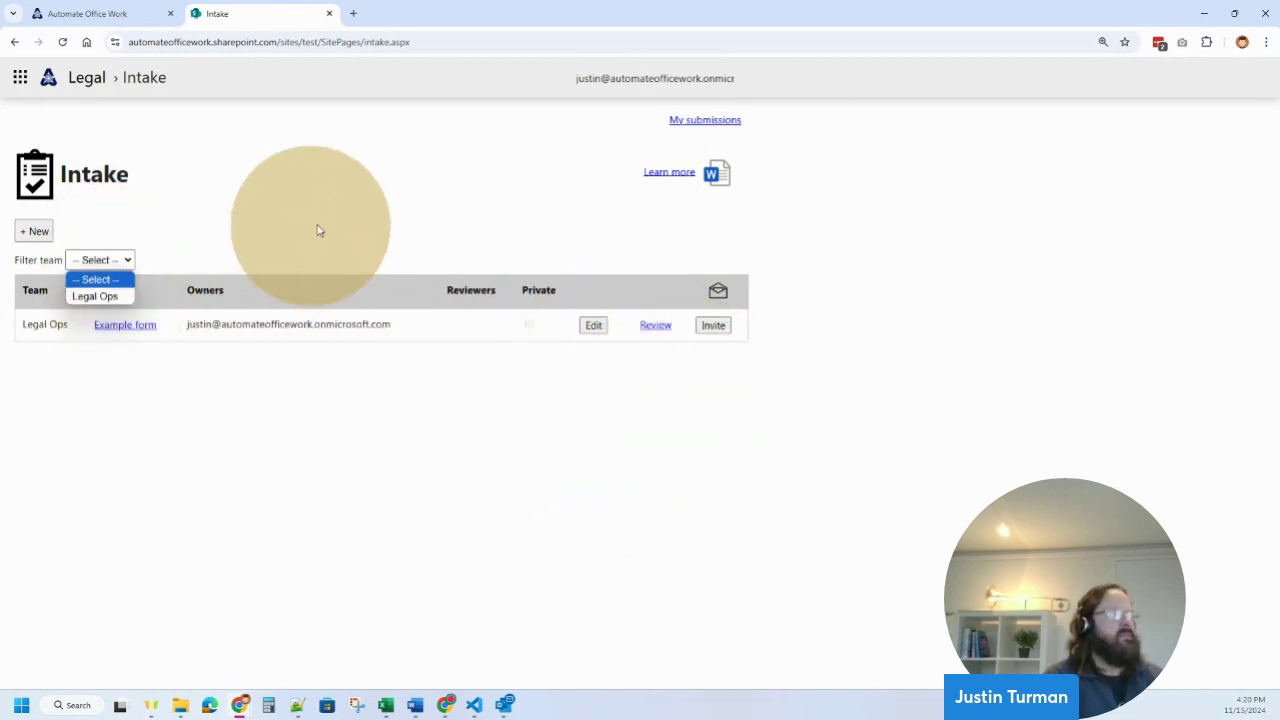
click(305, 233)
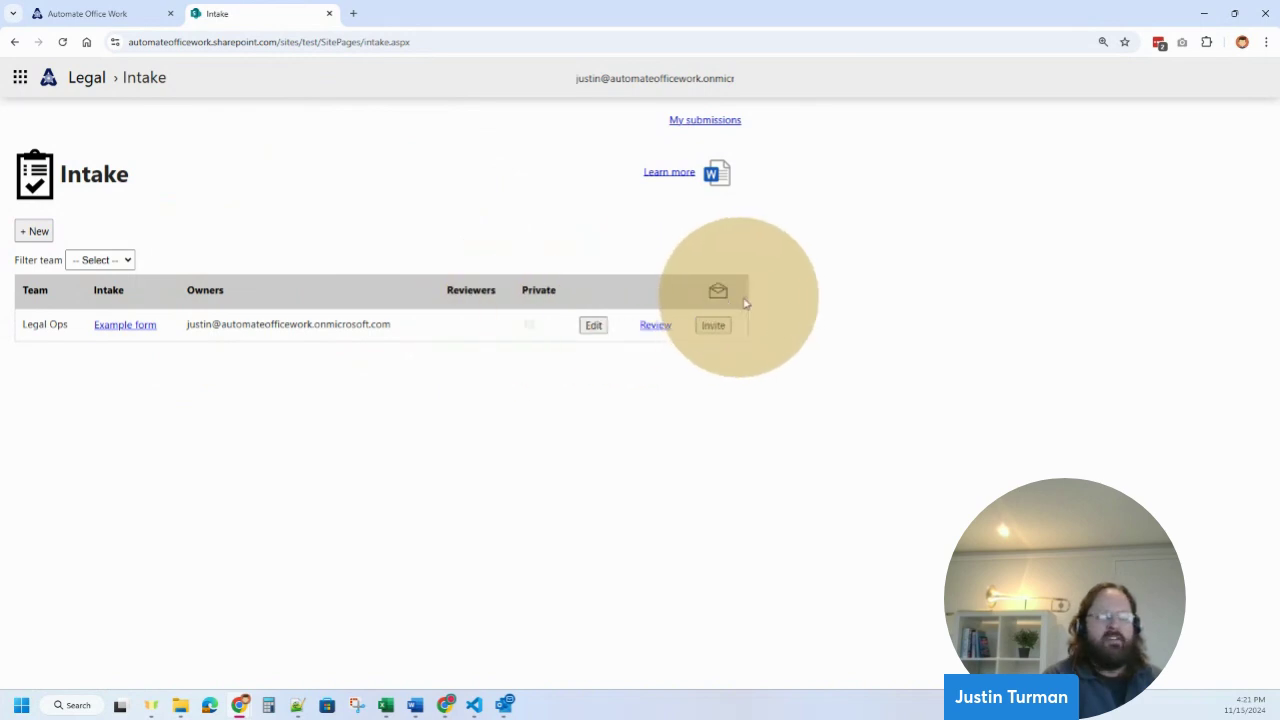
- Open the legal site's Site Contents page in a new browser tab
click(355, 14)
text(s)
key(BackSpace)
text(site)
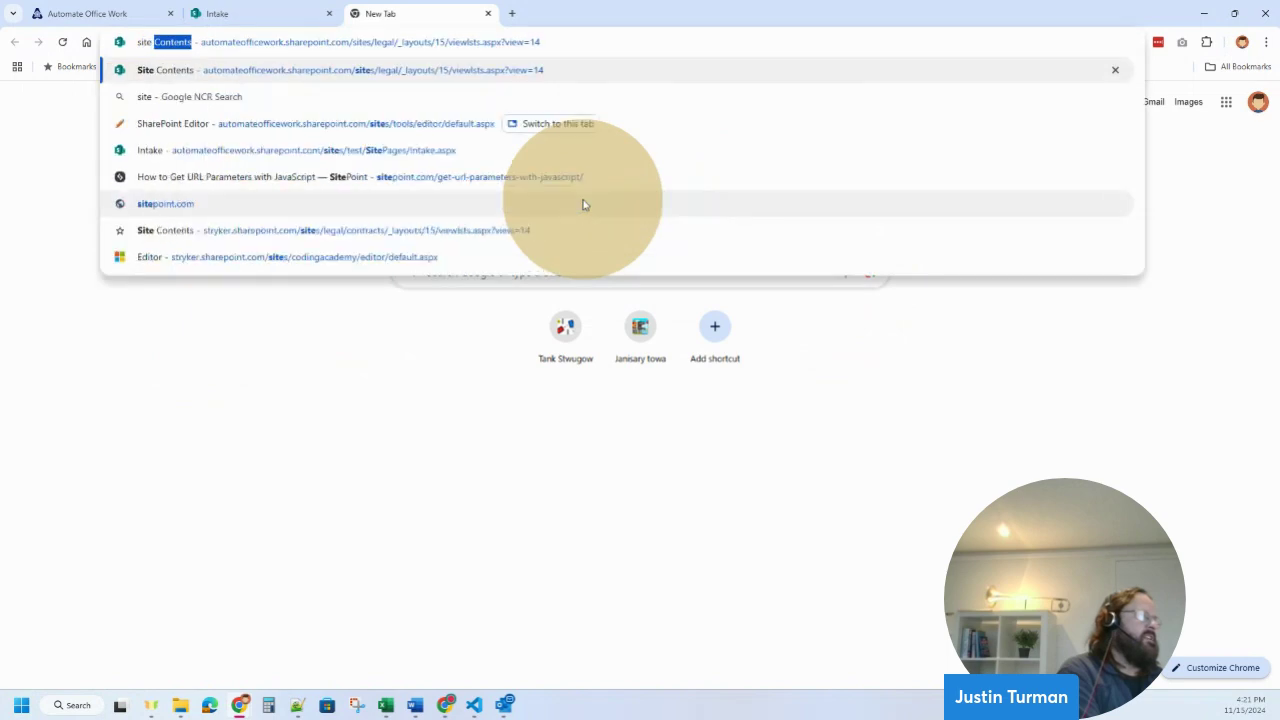
text( cont)
key(Return)
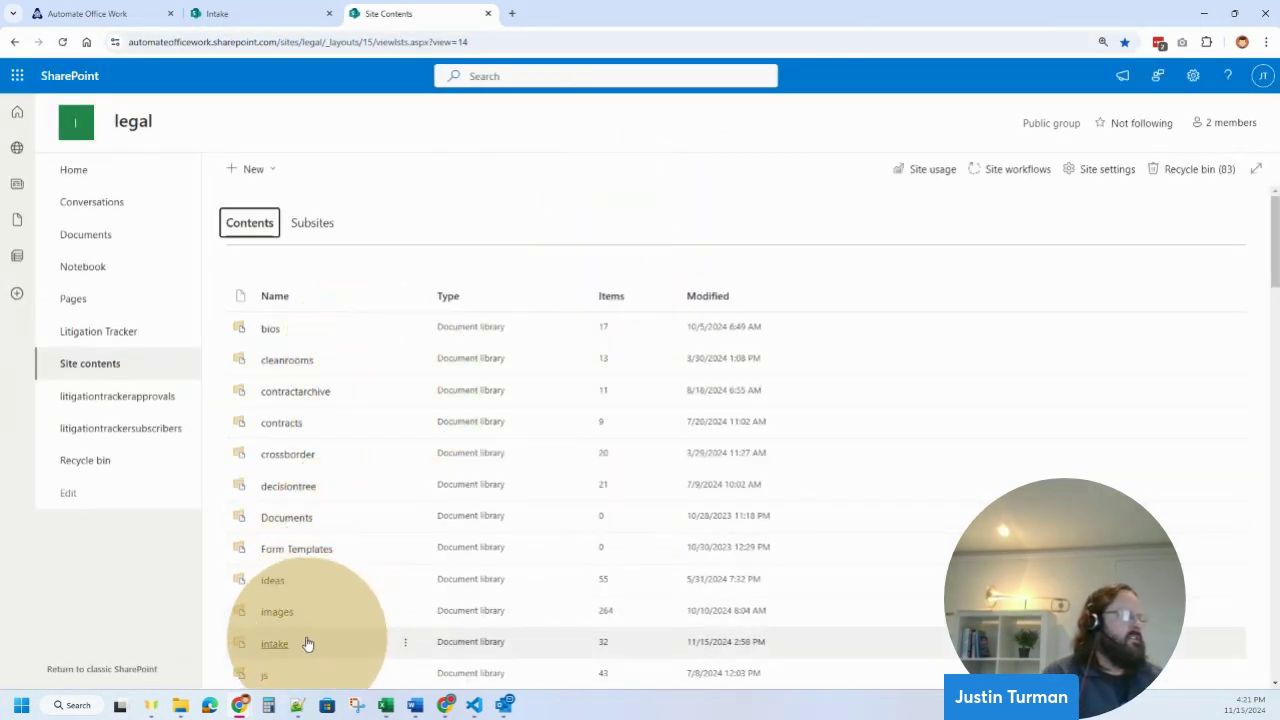
- Open the intake document library and go into folders > 1 > 1, where the form's Y8Y8 folder is stored
click(276, 644)
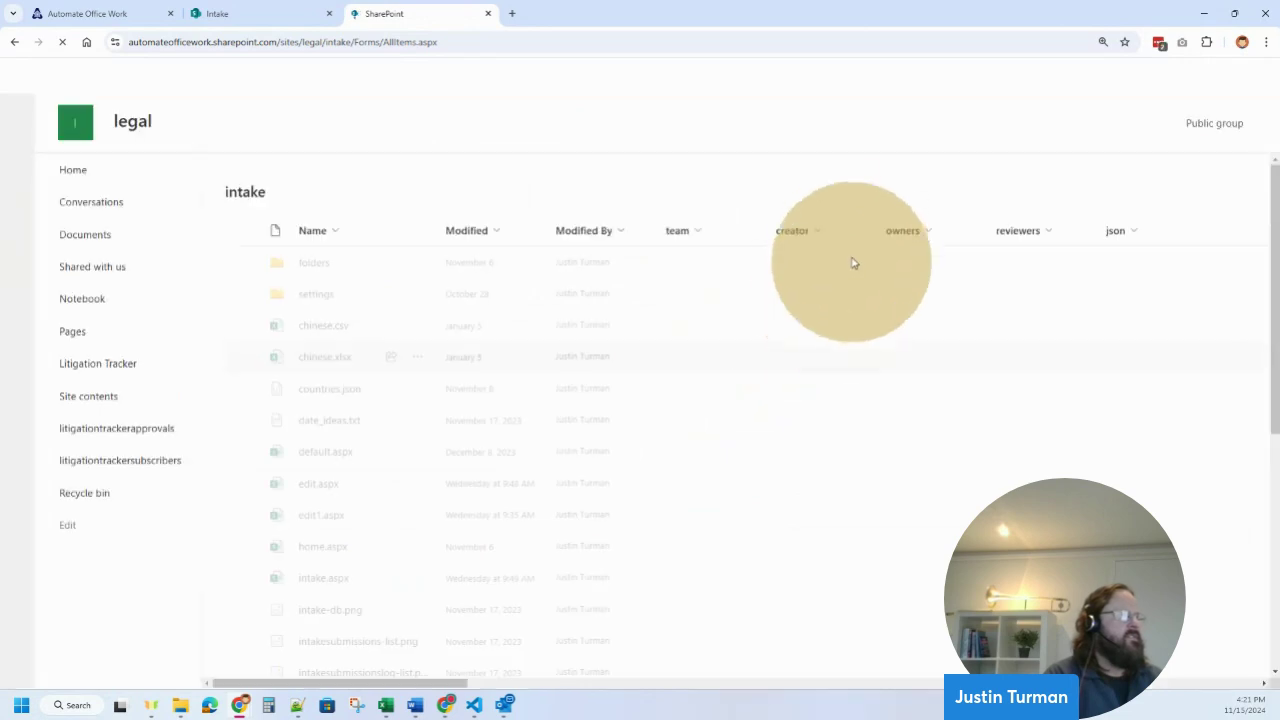
click(314, 294)
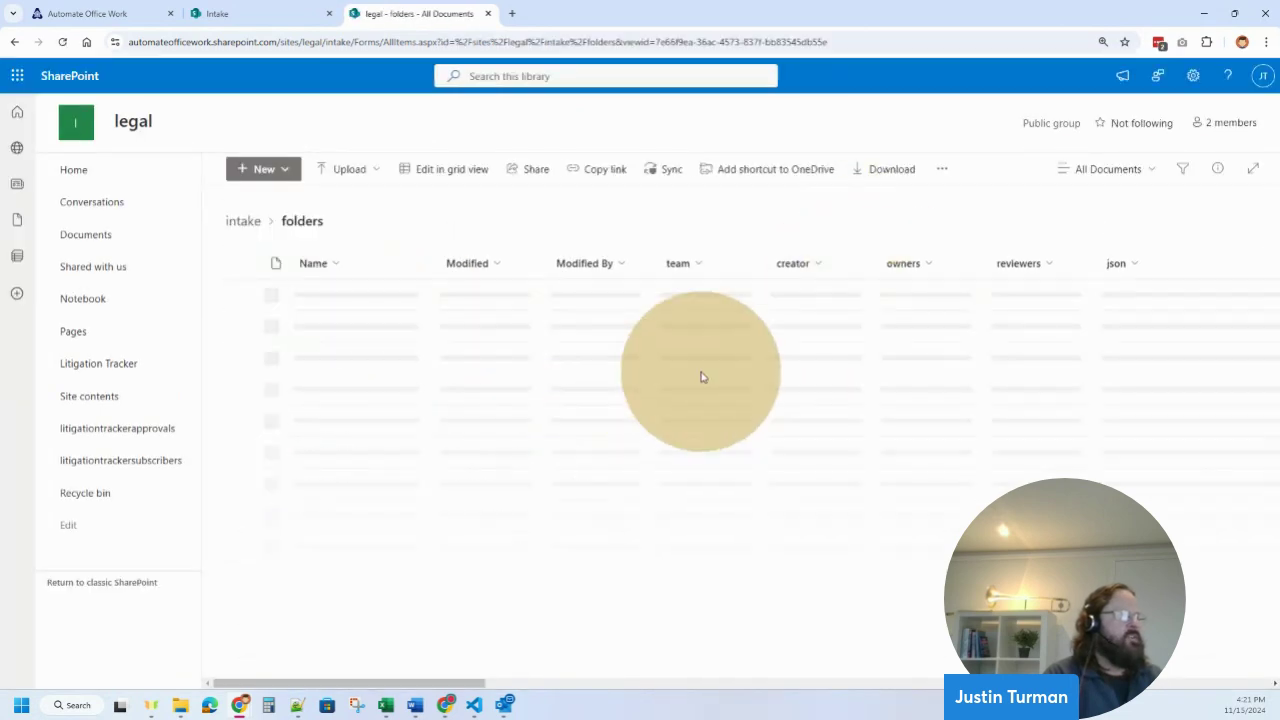
double_click(301, 295)
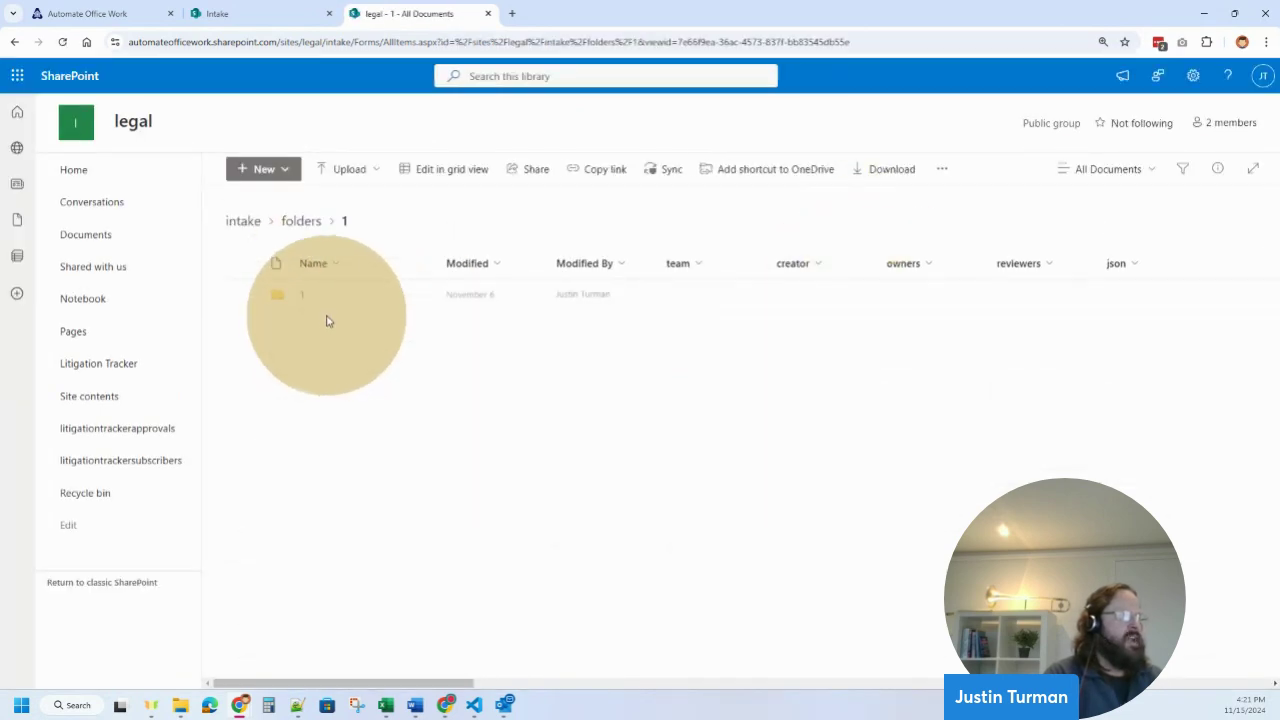
double_click(300, 295)
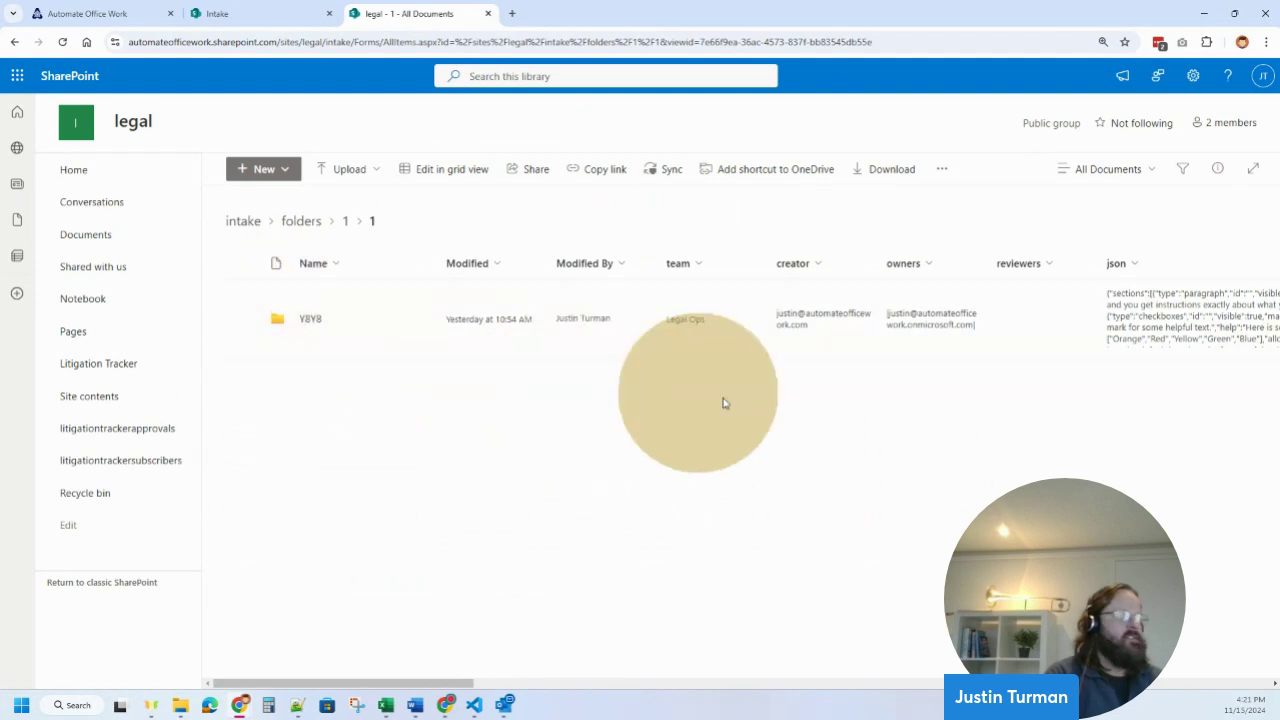
- Show the library folder in grid view and open the json cell of the Y8Y8 row to display its full text
drag(425, 693, 602, 690)
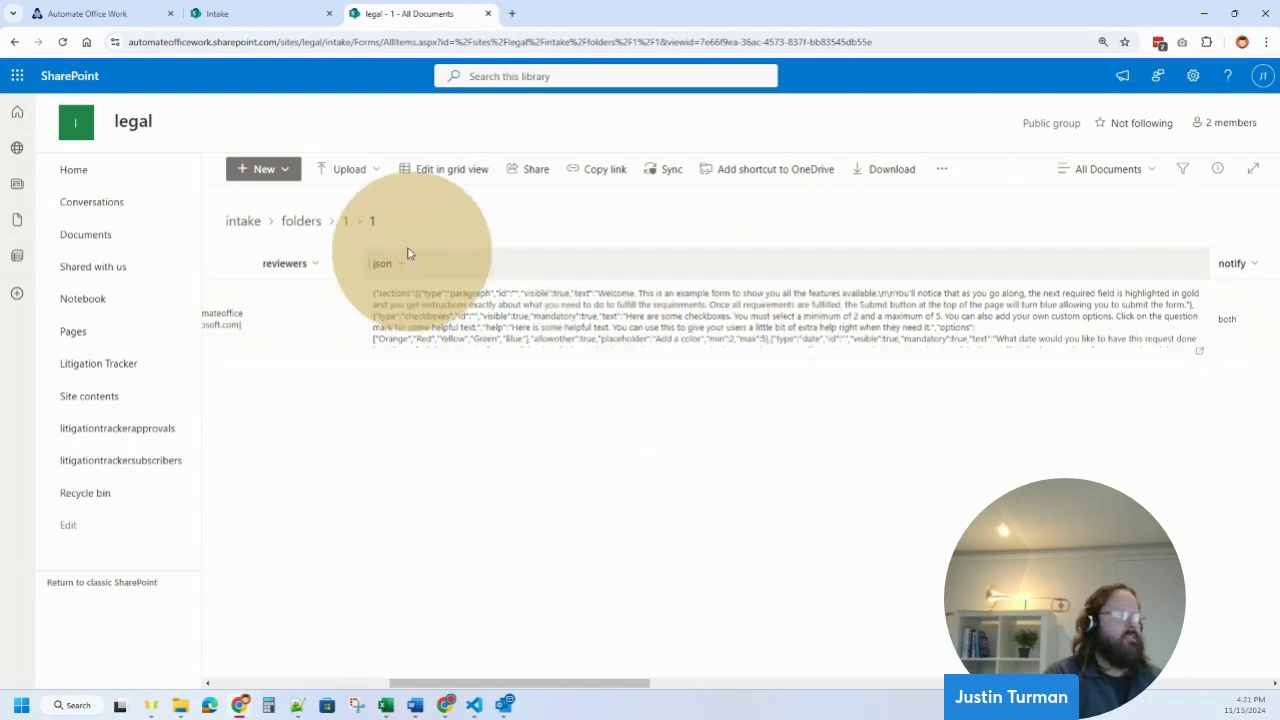
click(448, 169)
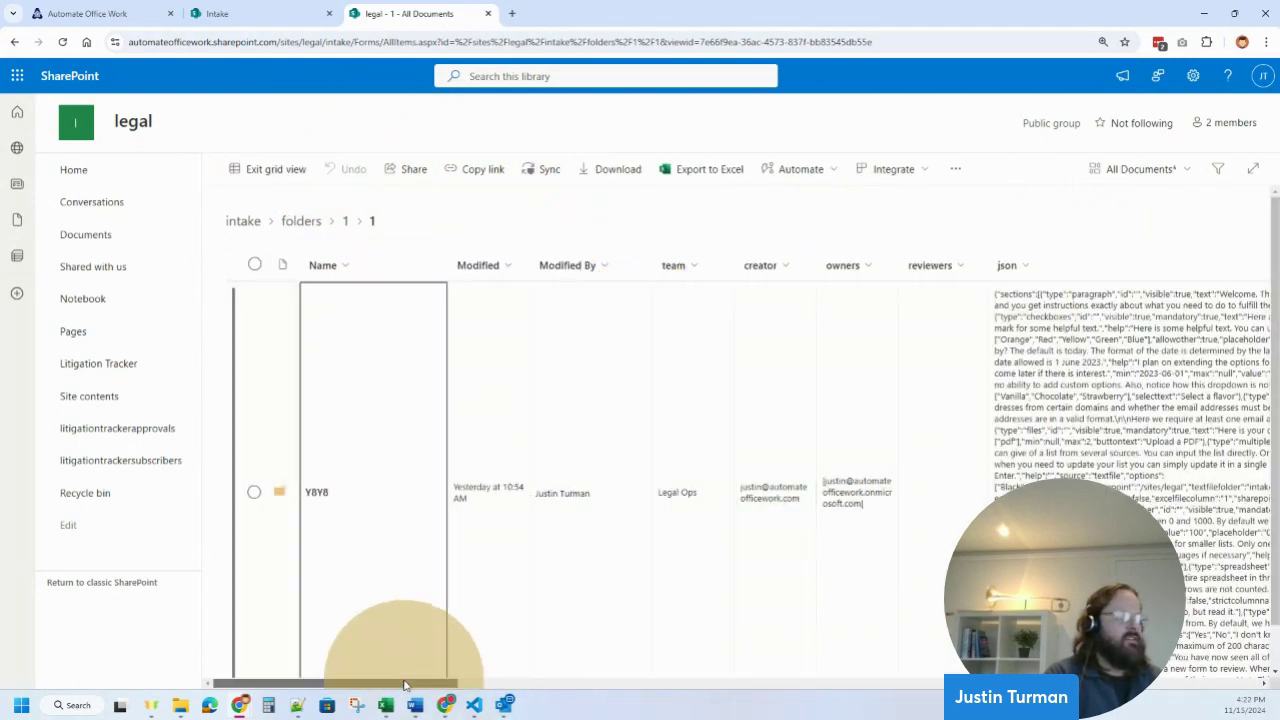
drag(405, 685, 518, 688)
click(568, 315)
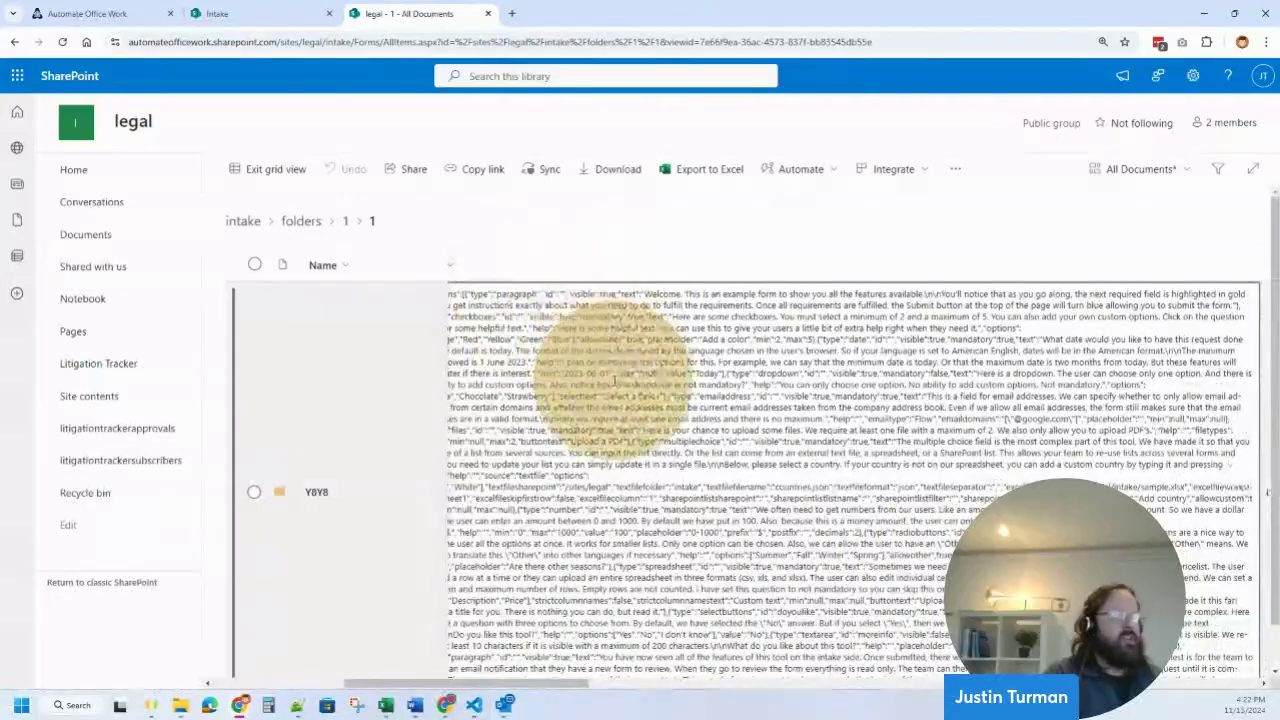
click(556, 317)
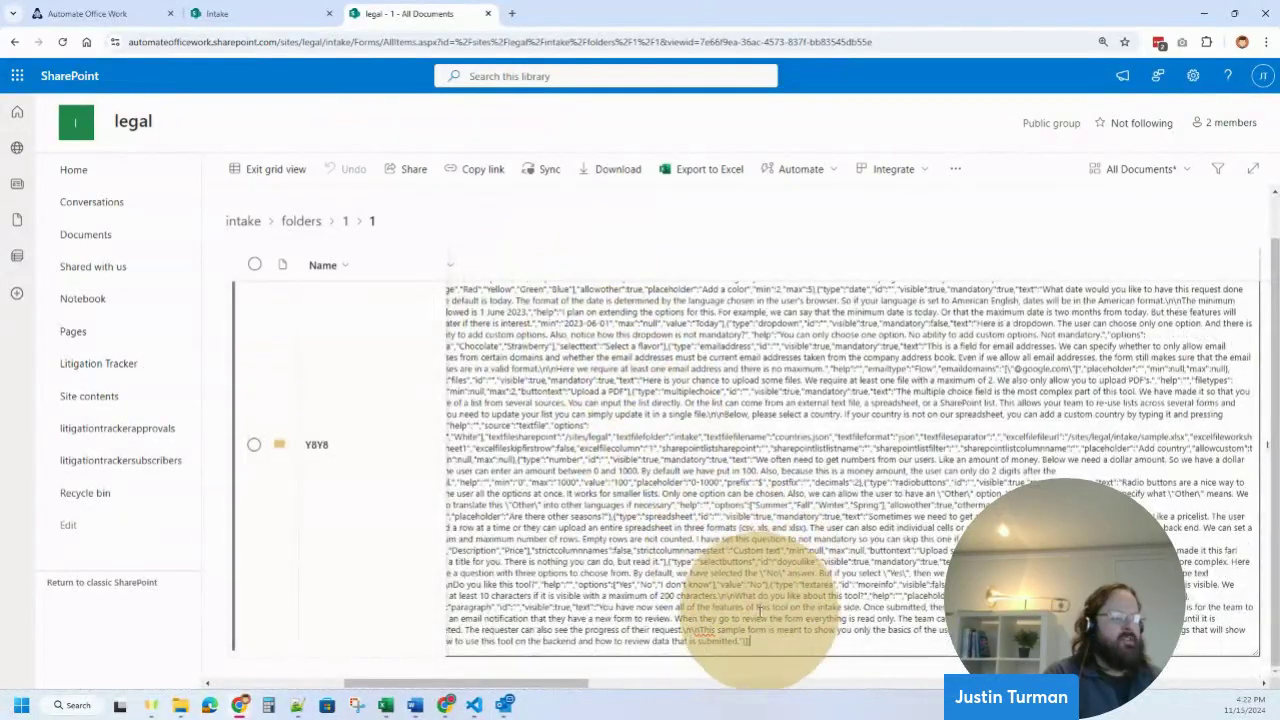
- Highlight passages of the JSON that defines the form's sections in the Y8Y8 row and return to its beginning
drag(752, 640, 664, 516)
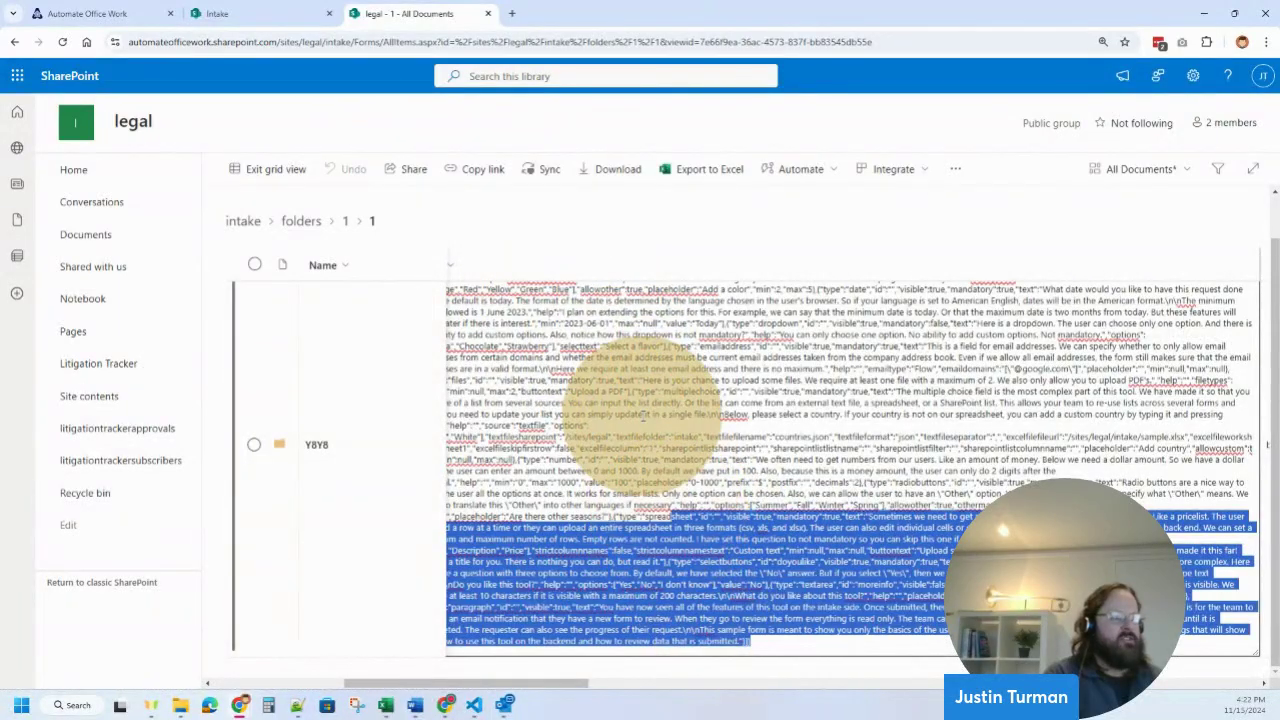
click(648, 402)
drag(632, 357, 719, 440)
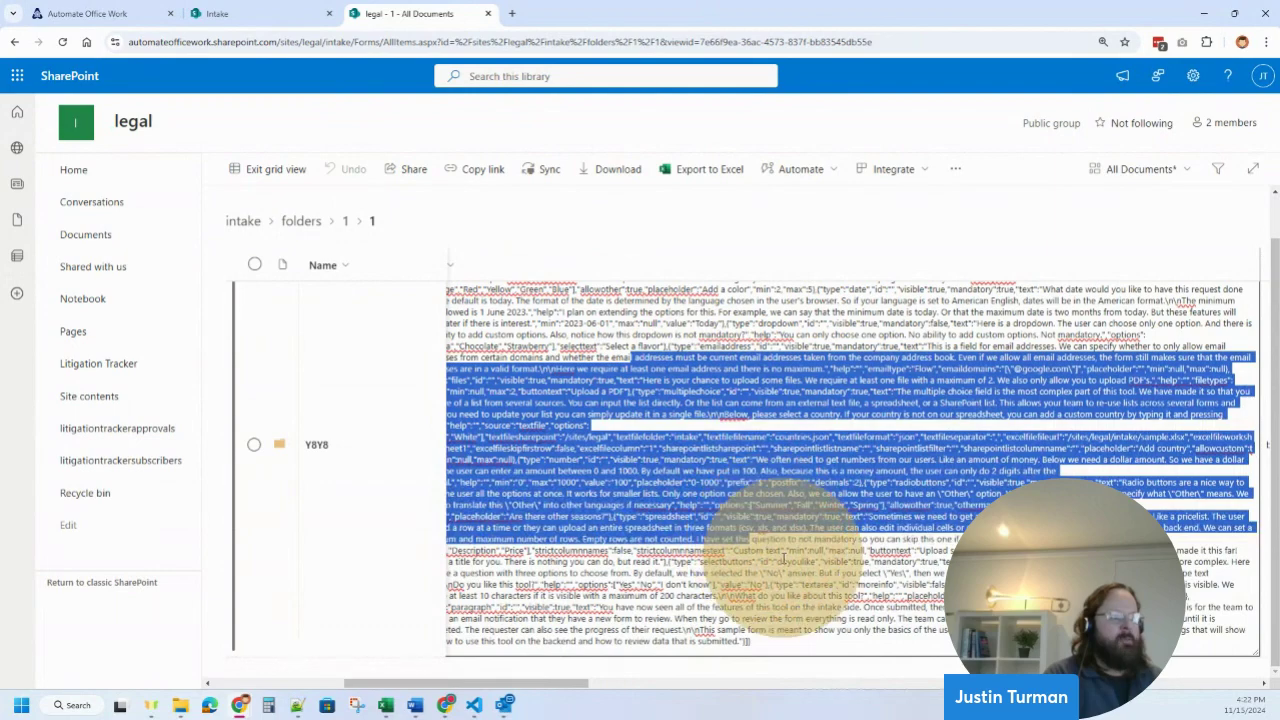
click(750, 525)
scroll(775, 470, up, 2)
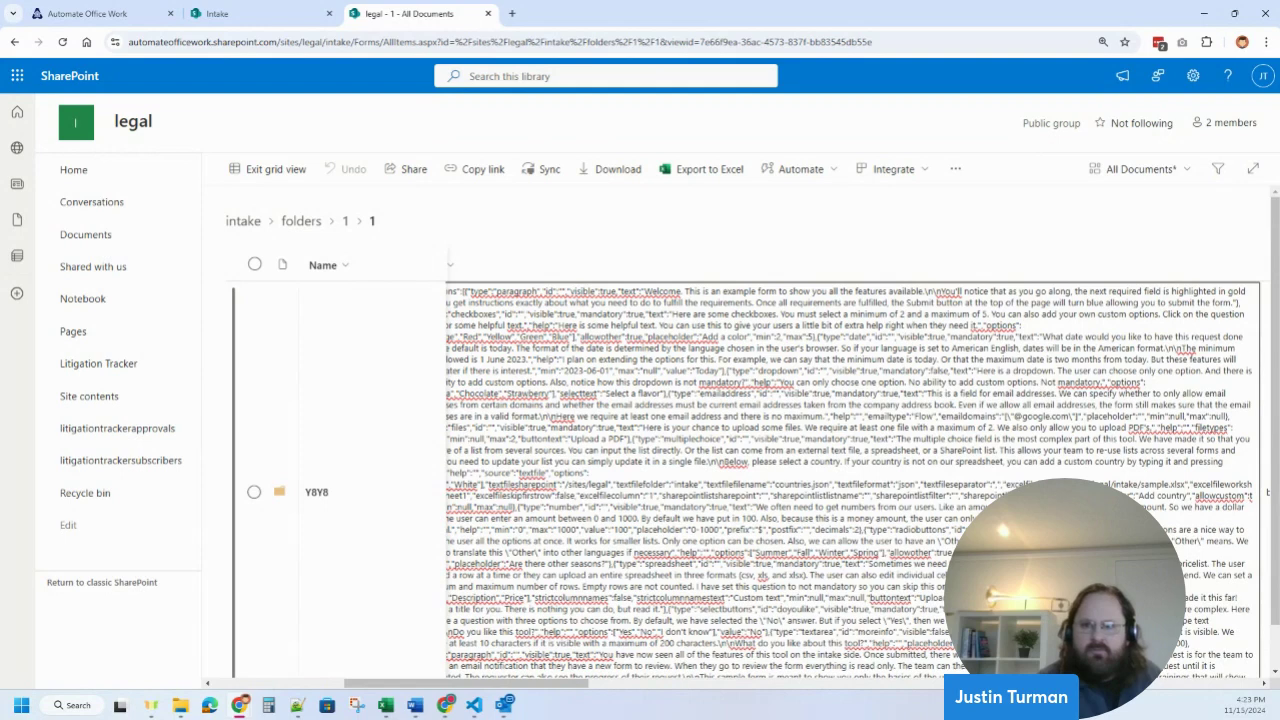
- Switch to Outlook, open the Contract Templates add-in, view its Areas of Law folder and go back to the top level
key(alt+Tab)
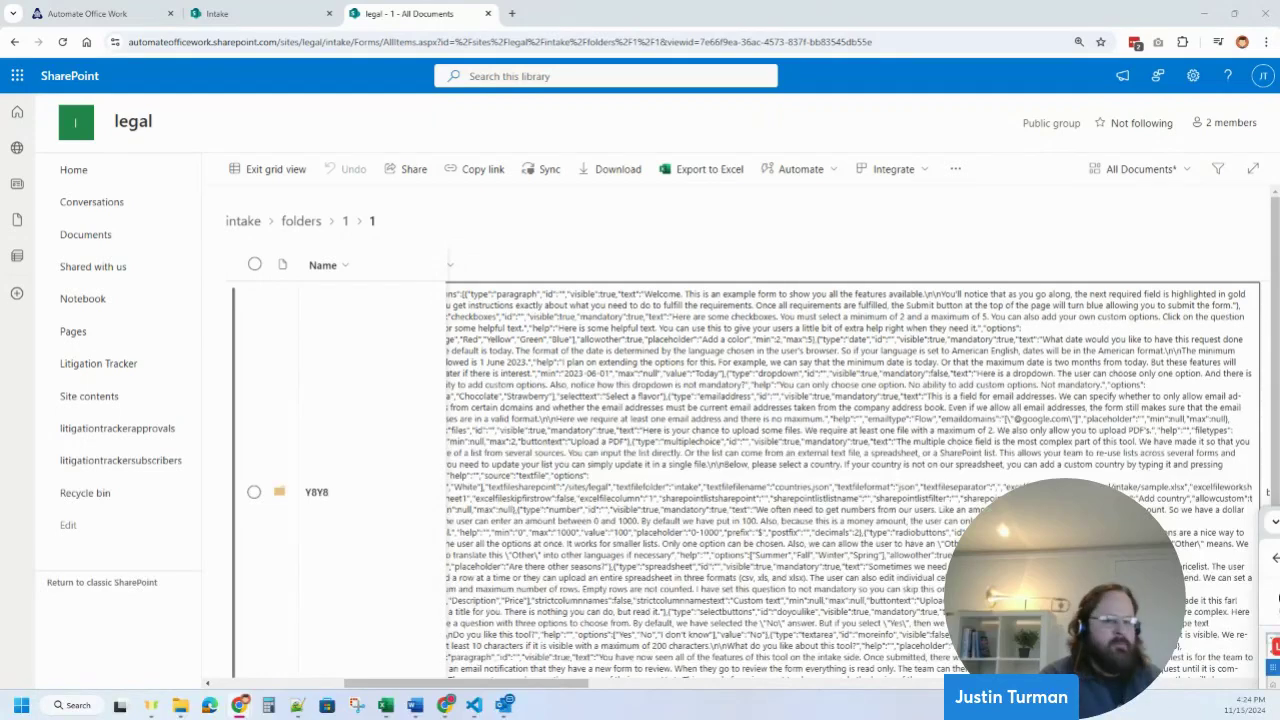
click(504, 706)
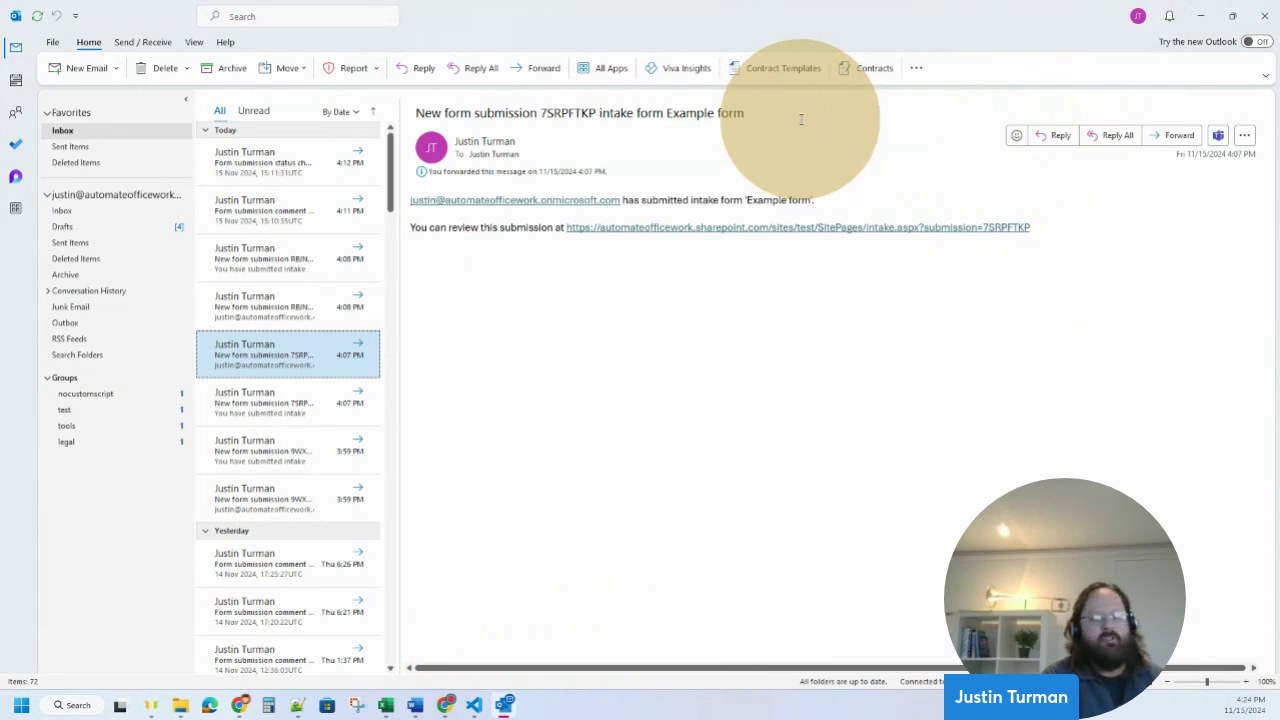
click(773, 69)
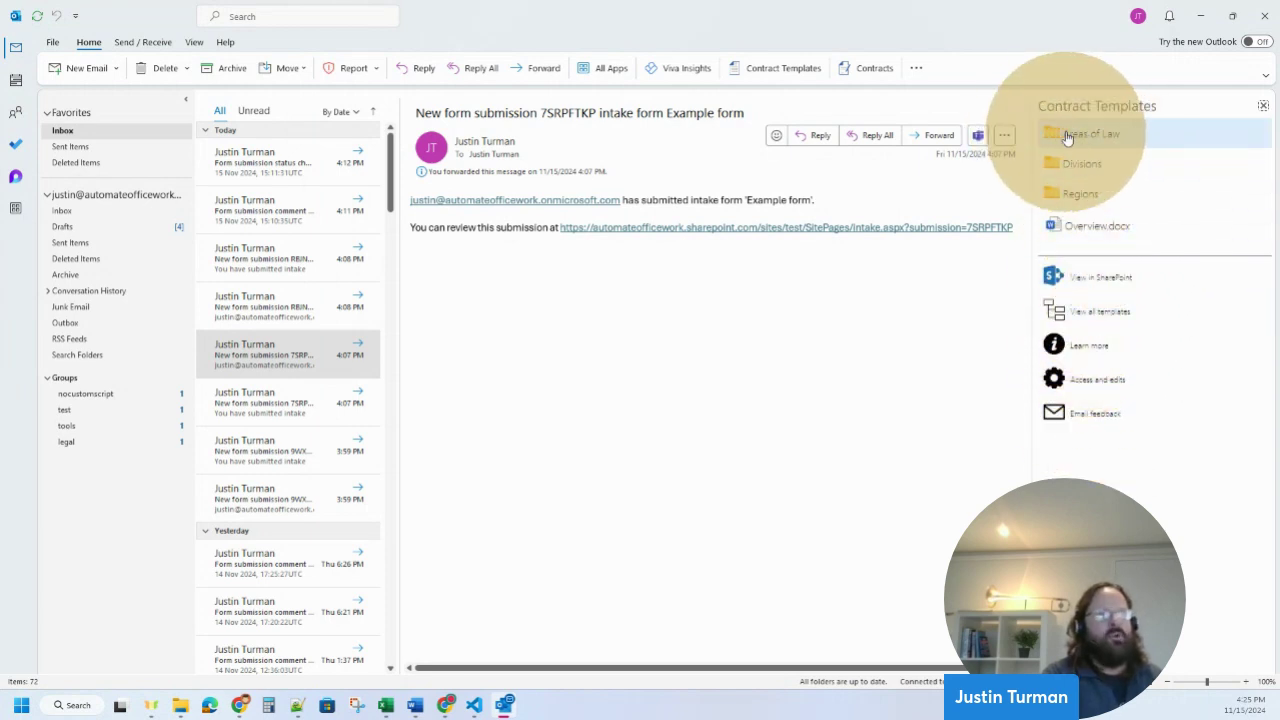
click(1084, 141)
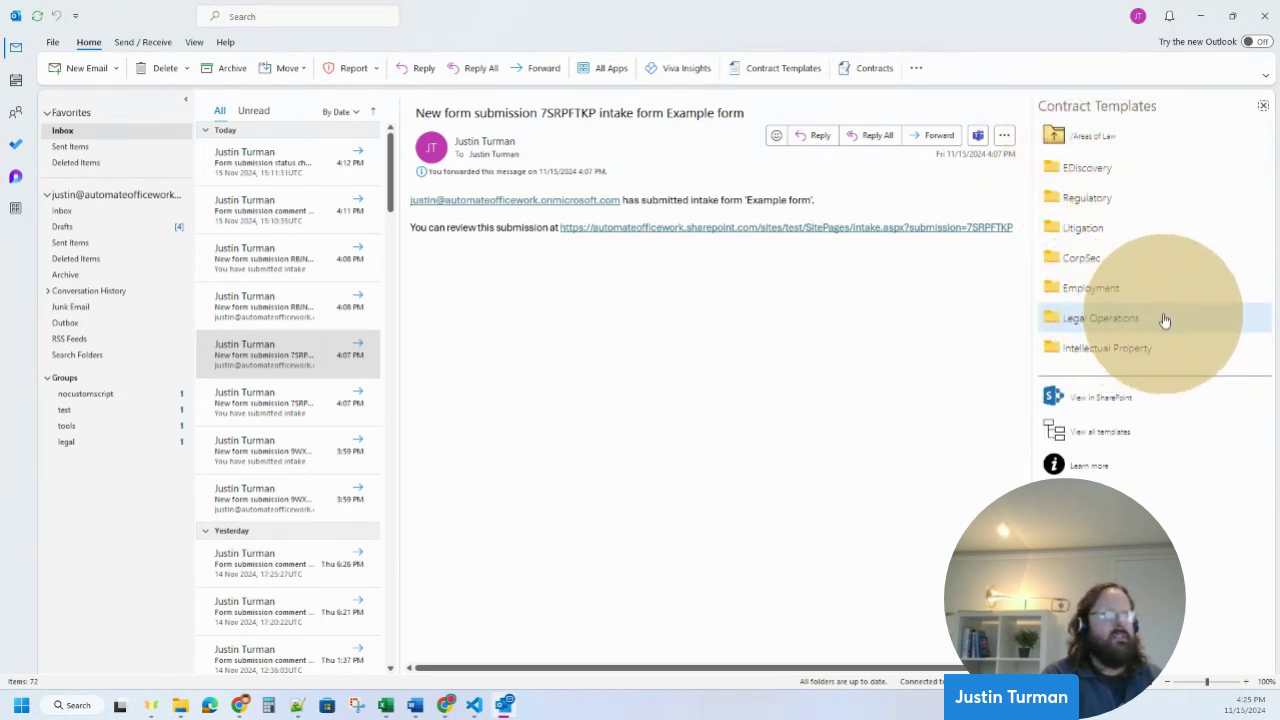
click(1080, 134)
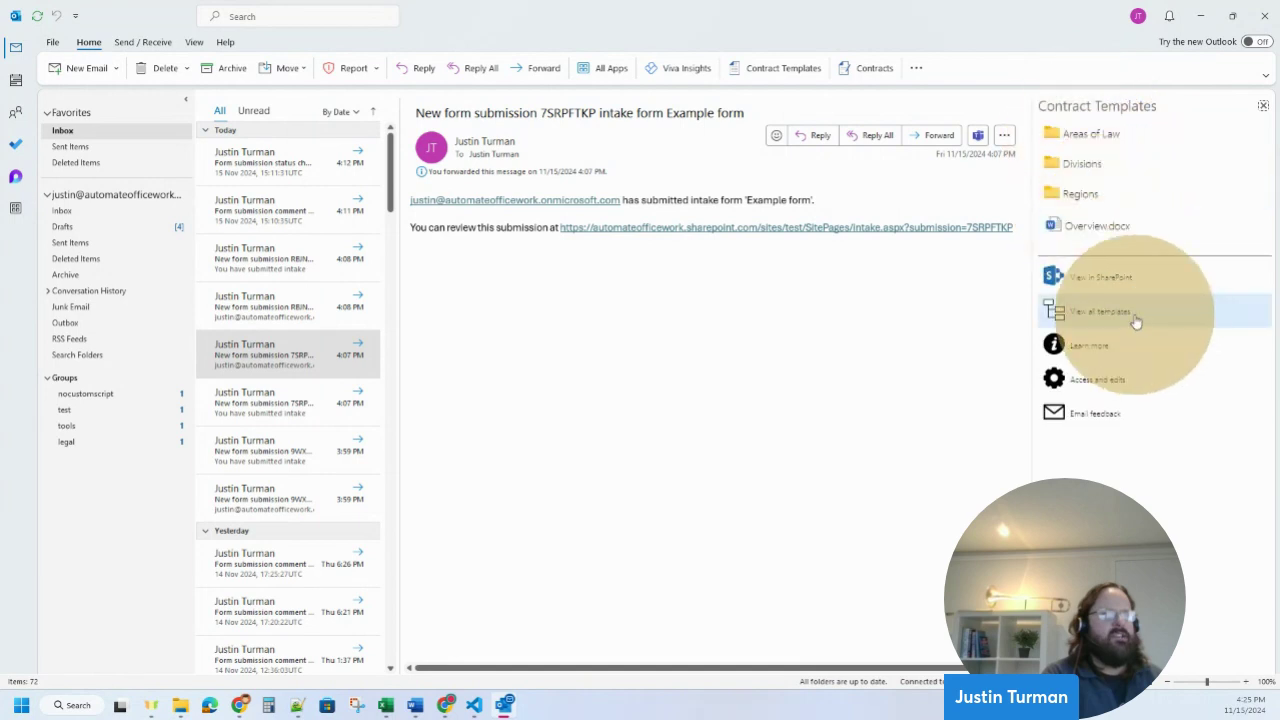
- Open service-agreement.docx from the Divisions > Diagnostics folder of the Contract Templates add-in and enable editing in Word
click(1085, 163)
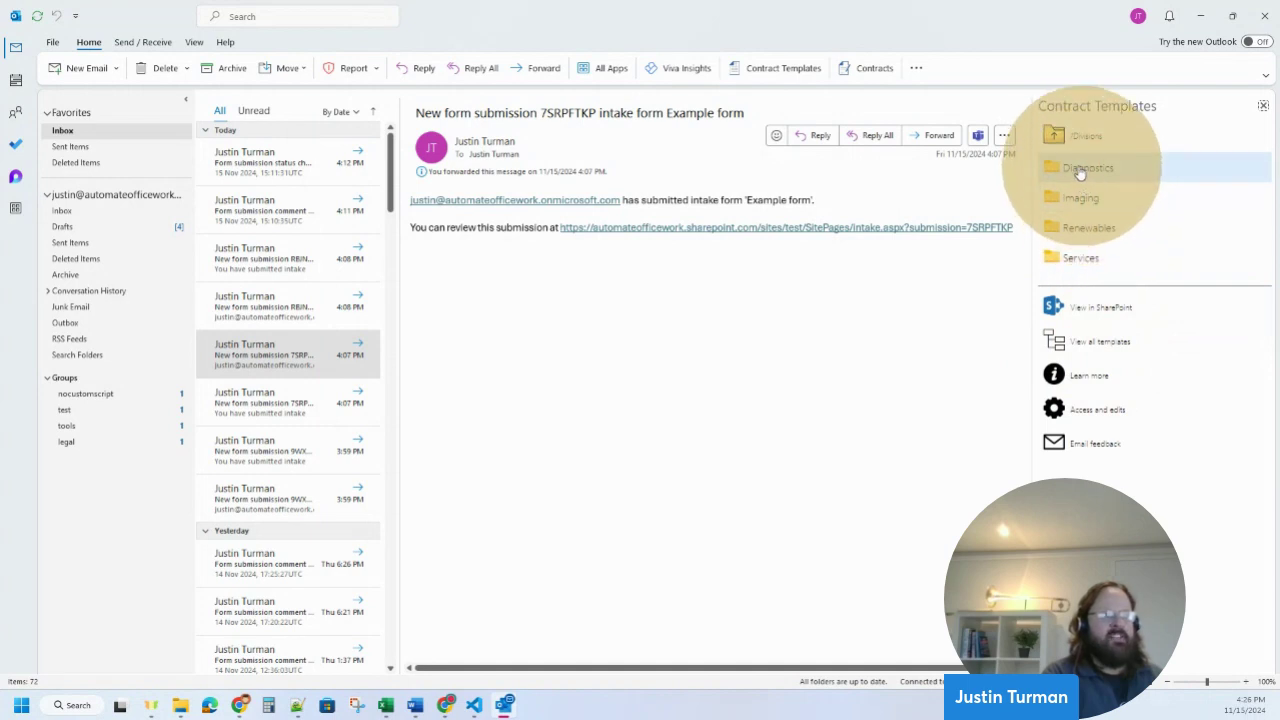
click(1085, 168)
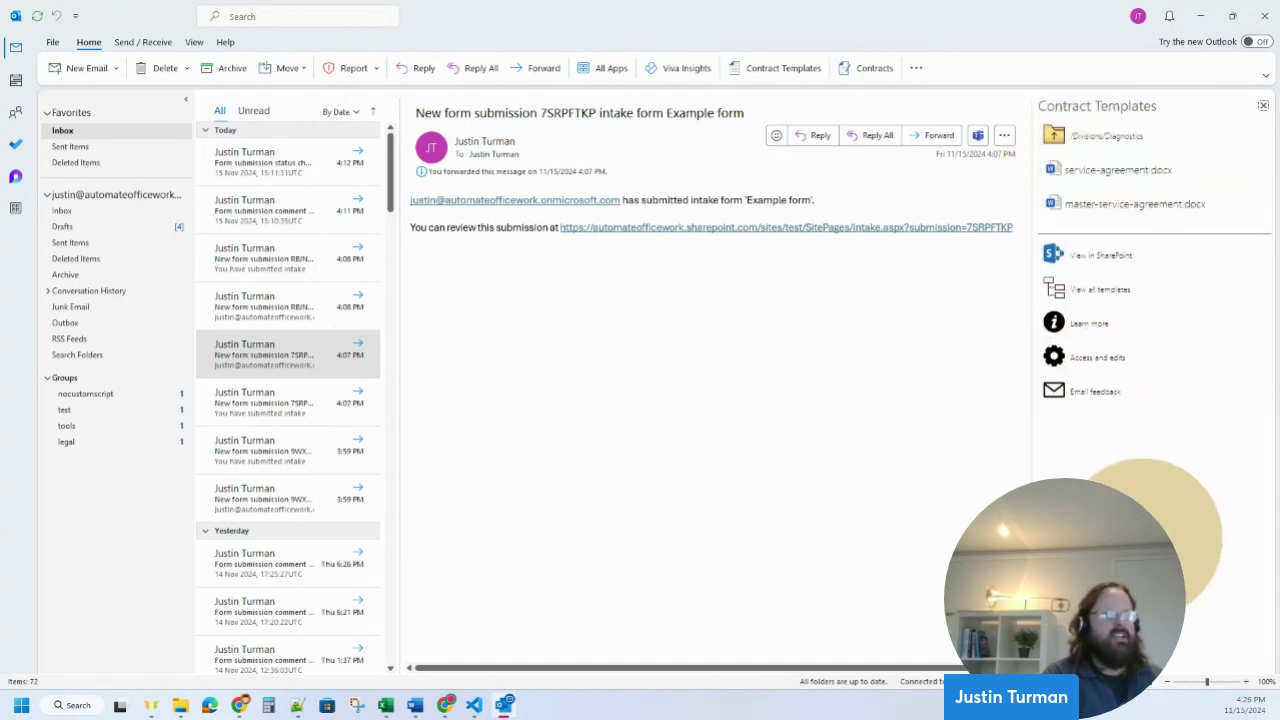
click(1128, 172)
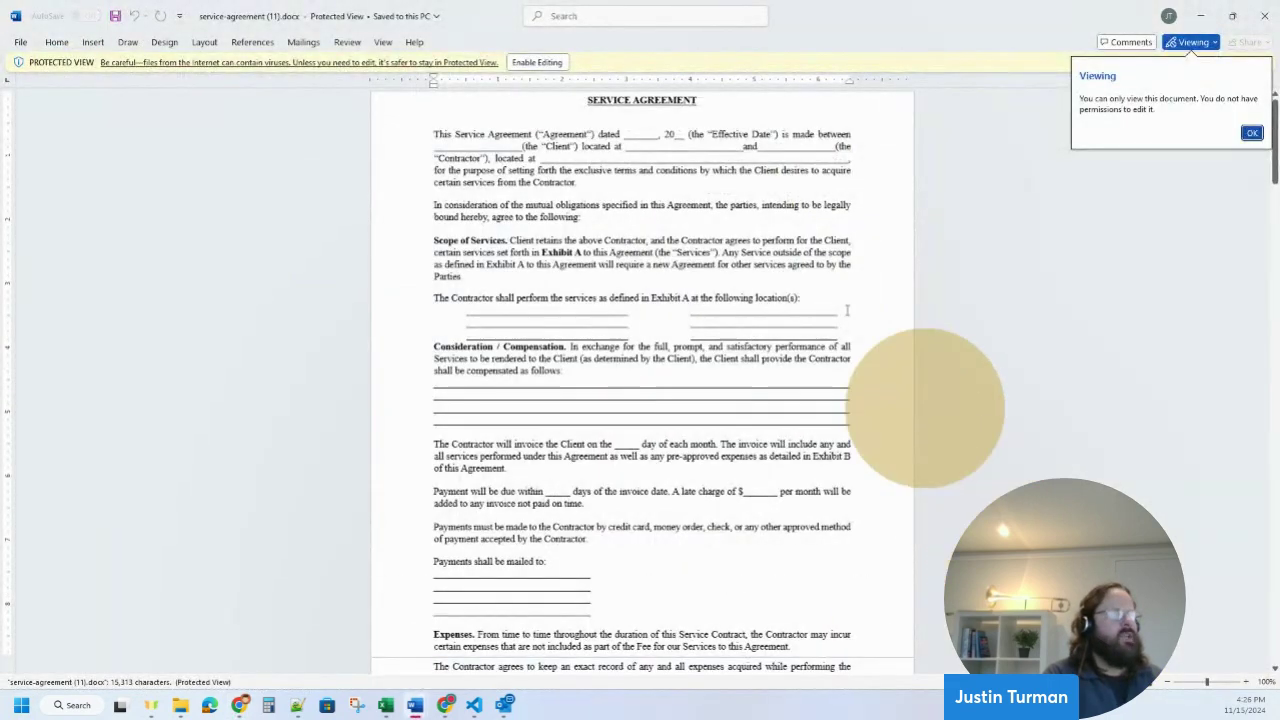
click(540, 63)
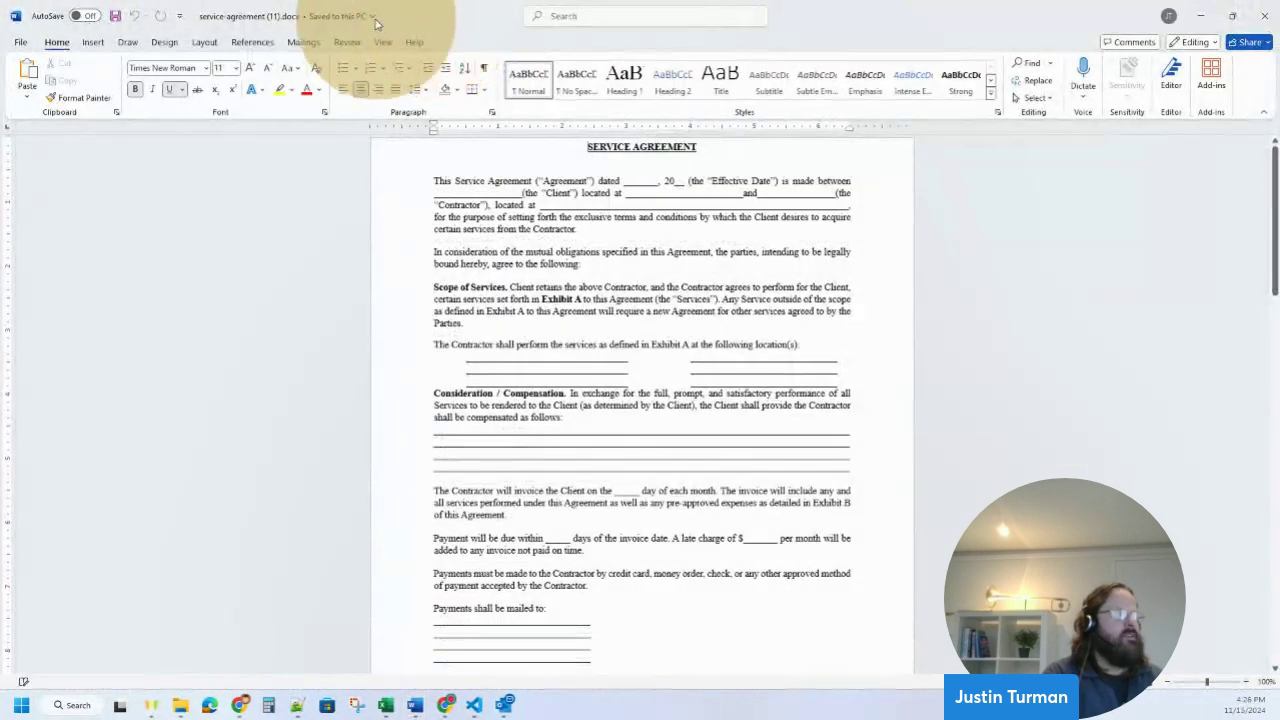
- View the service agreement's file name and location details, dismiss them and close the document
click(370, 17)
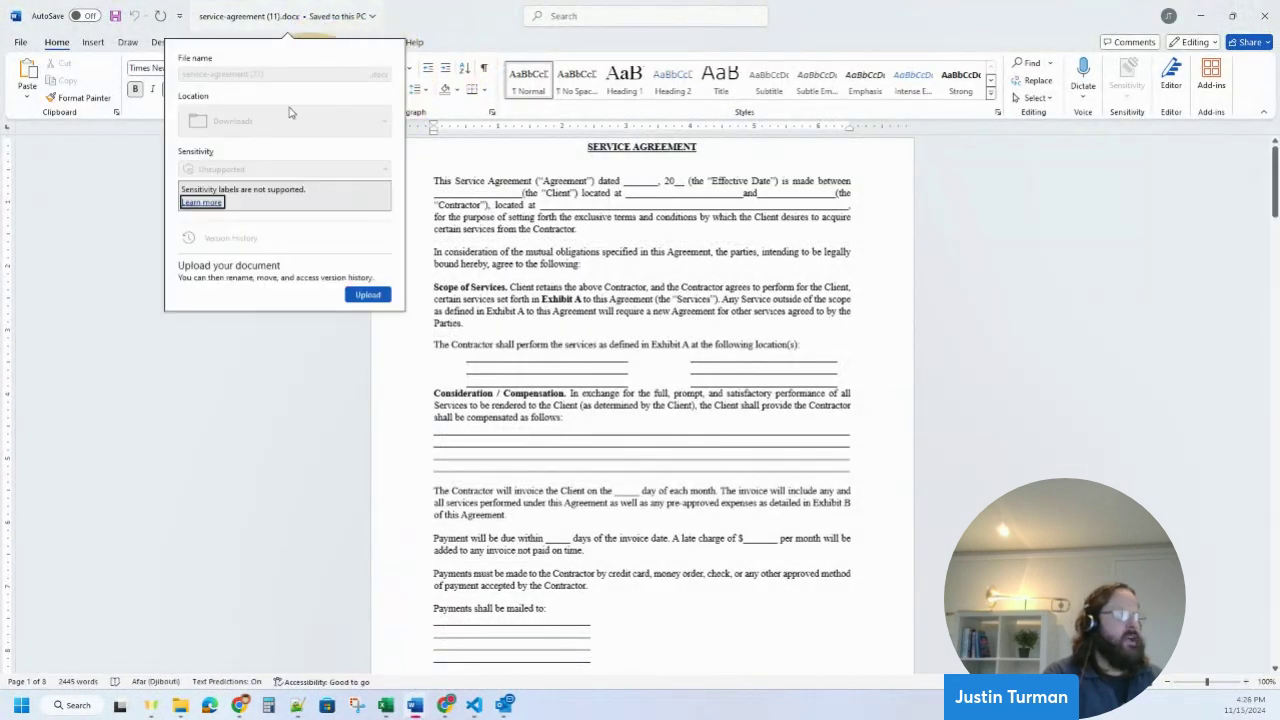
click(460, 22)
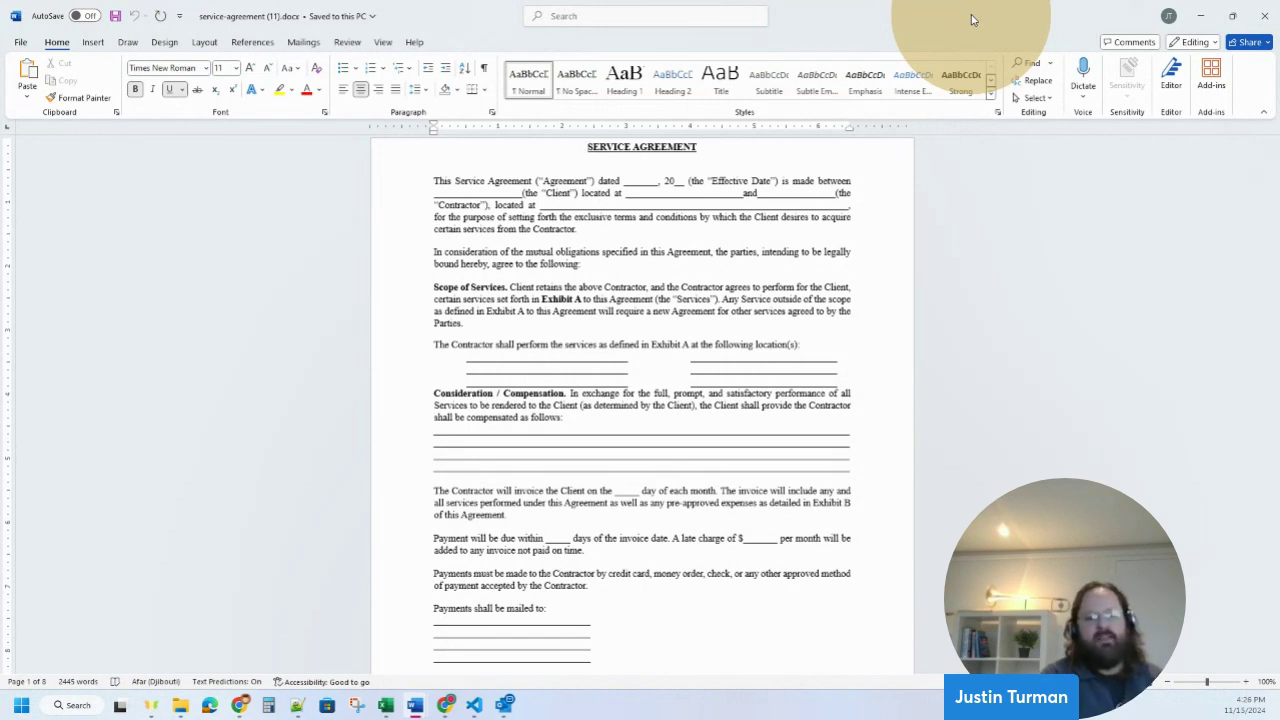
click(1265, 22)
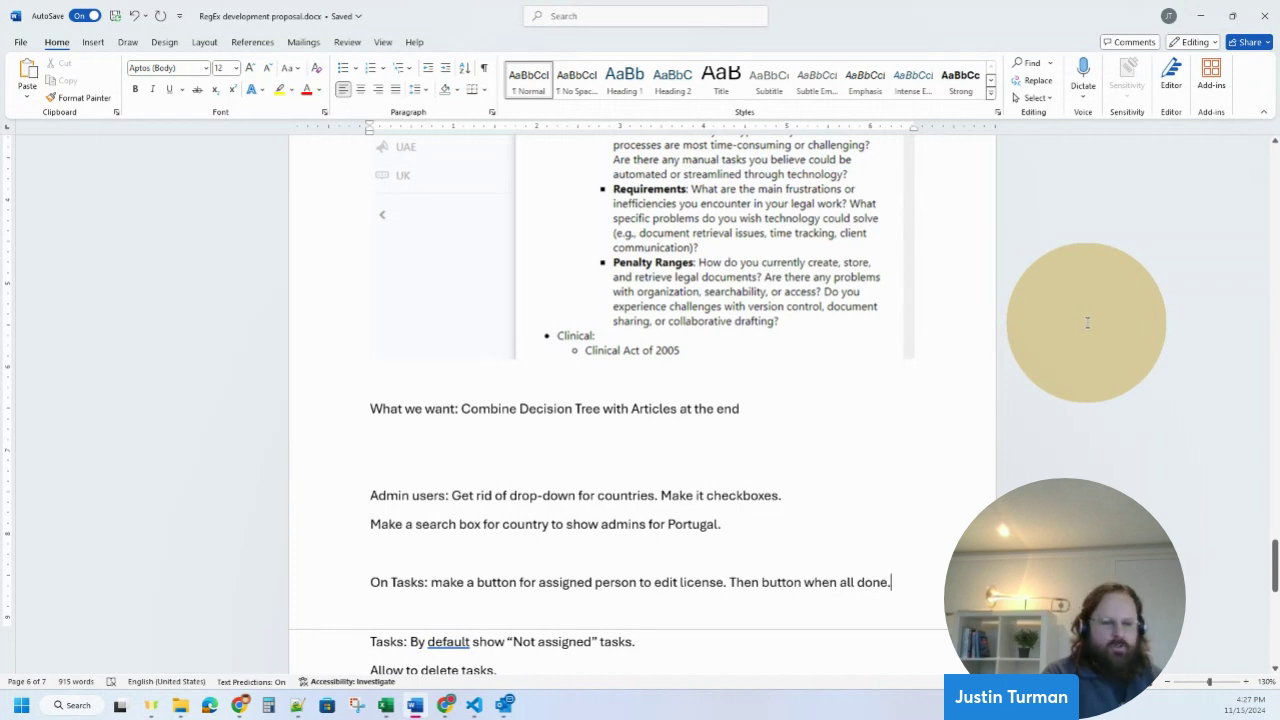
- Minimize the Word and Outlook windows to return to the SharePoint library in Chrome
mouse_move(509, 709)
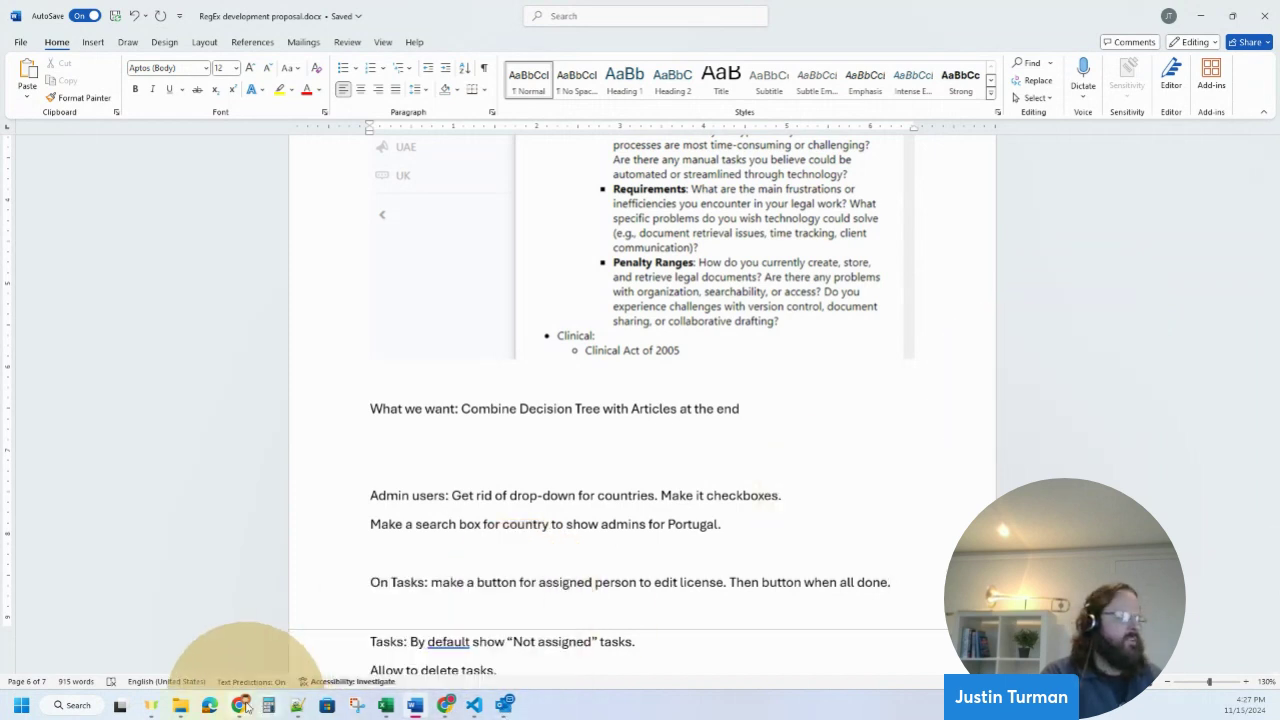
click(1202, 16)
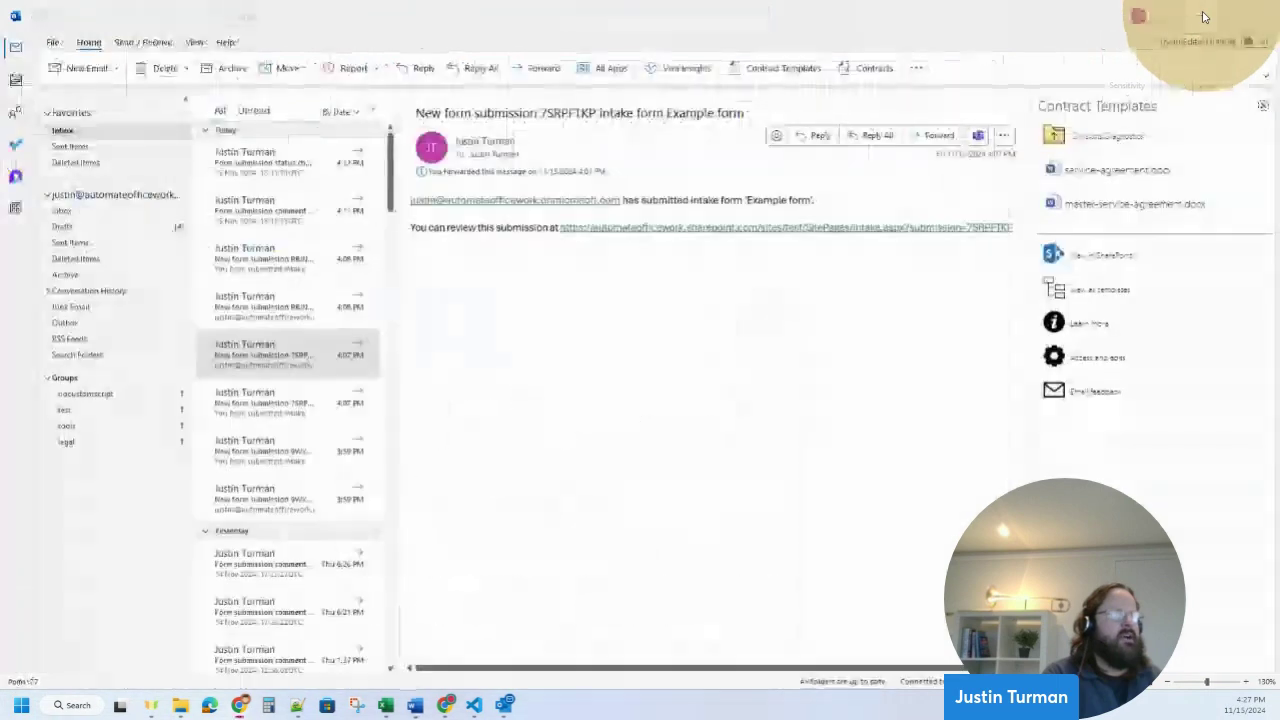
click(1203, 18)
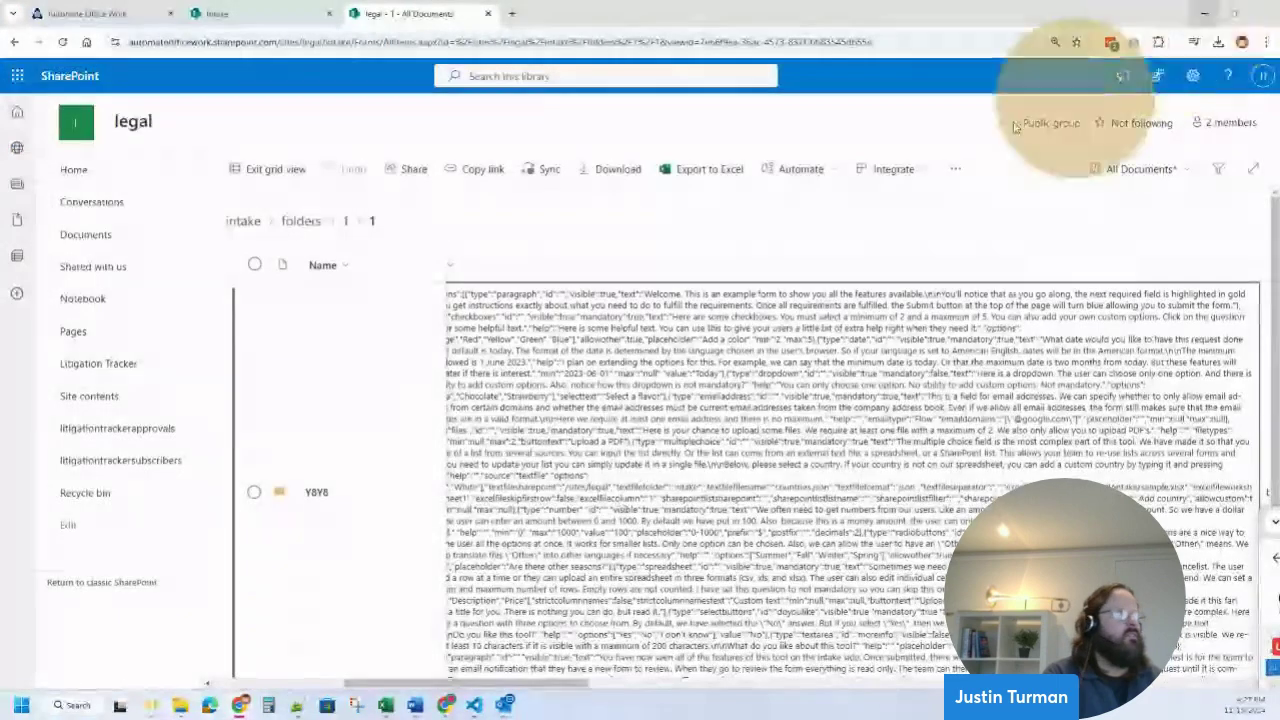
- Open the Legal site's home page at automateofficework.sharepoint.com/sites/legal in a new browser tab
click(515, 8)
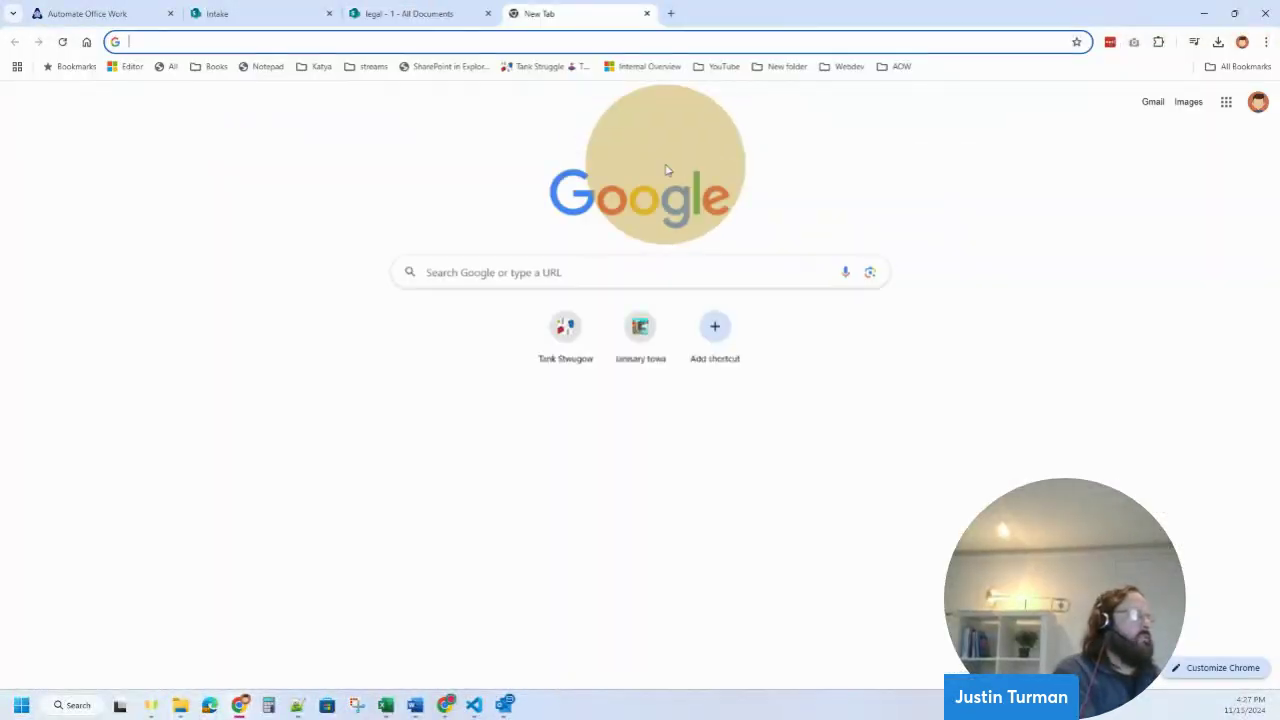
text(sites/)
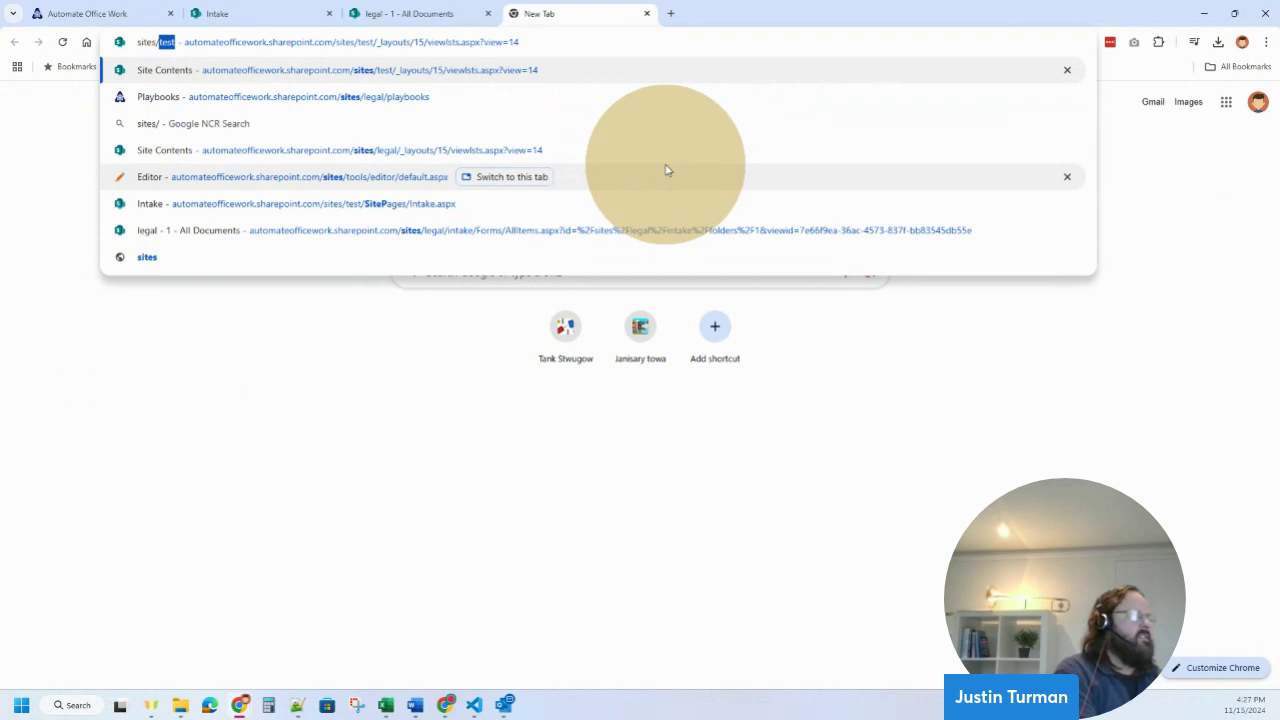
text(legal)
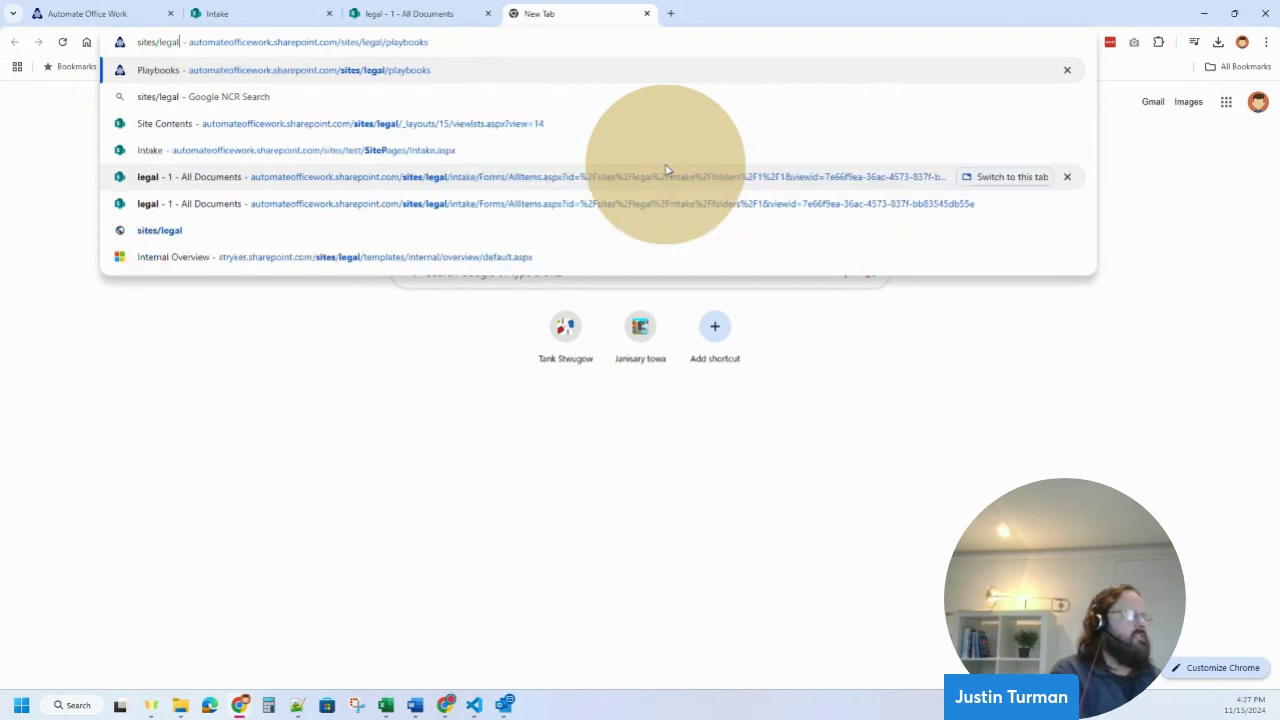
key(BackSpace)
key(BackSpace)
key(BackSpace)
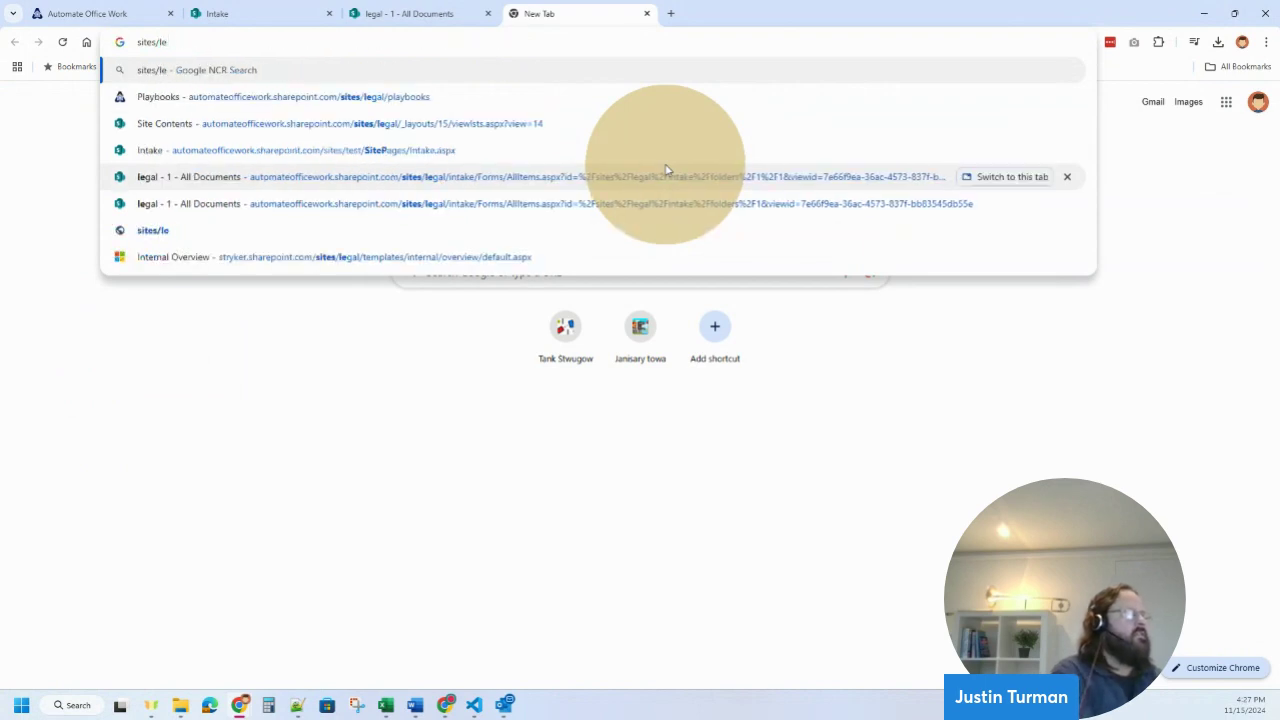
key(Down)
key(BackSpace)
key(BackSpace)
key(BackSpace)
key(BackSpace)
key(BackSpace)
key(BackSpace)
key(BackSpace)
key(BackSpace)
key(BackSpace)
key(BackSpace)
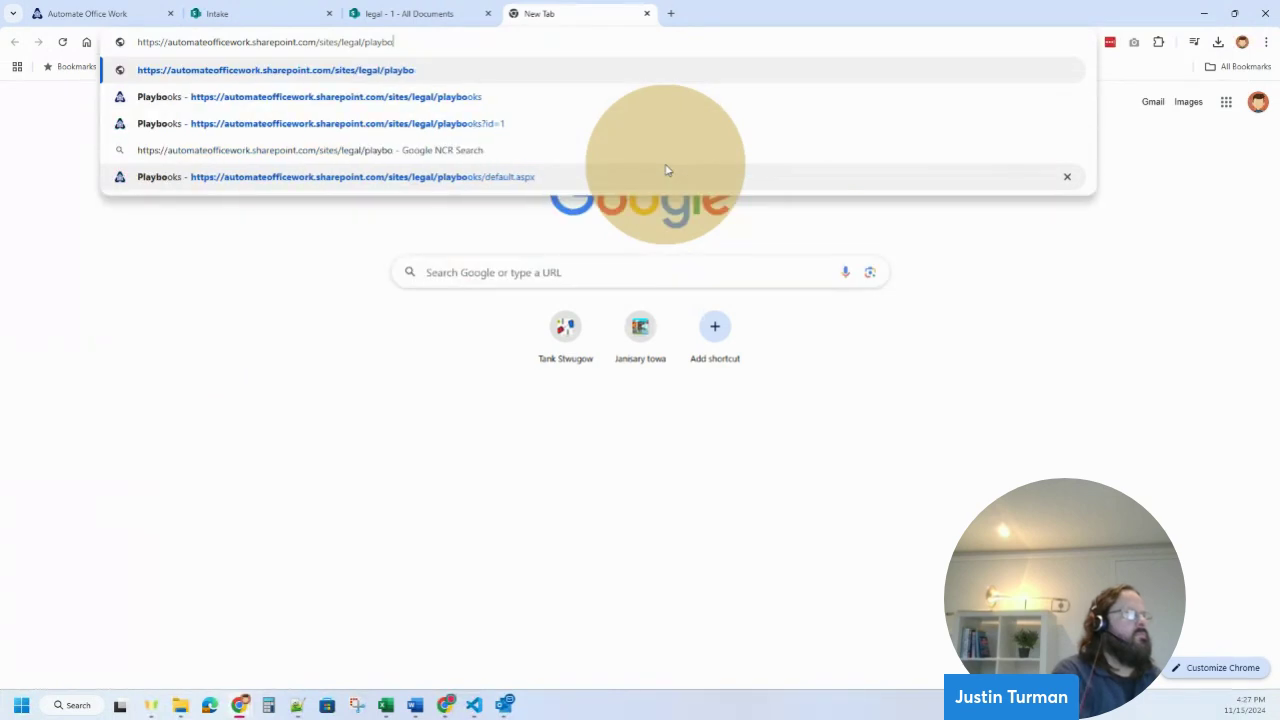
key(Return)
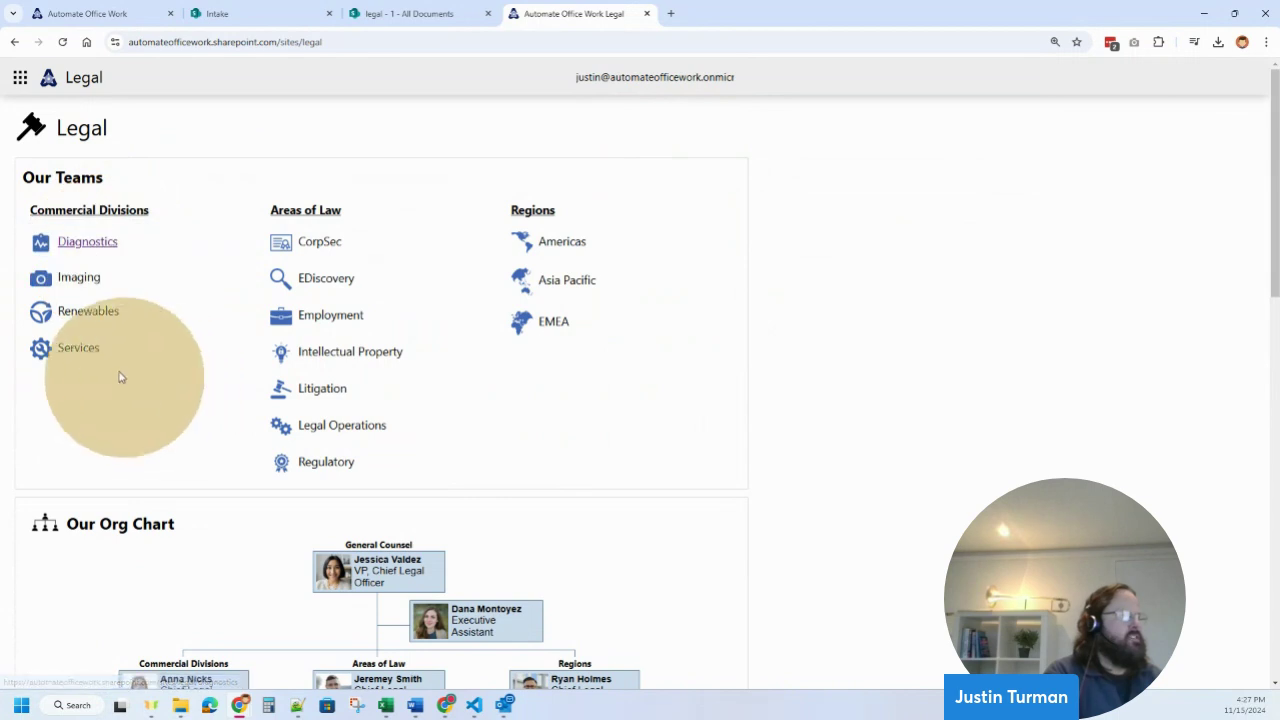
- Go to the Diagnostics division's site from the Legal home page and open its Templates page
click(82, 243)
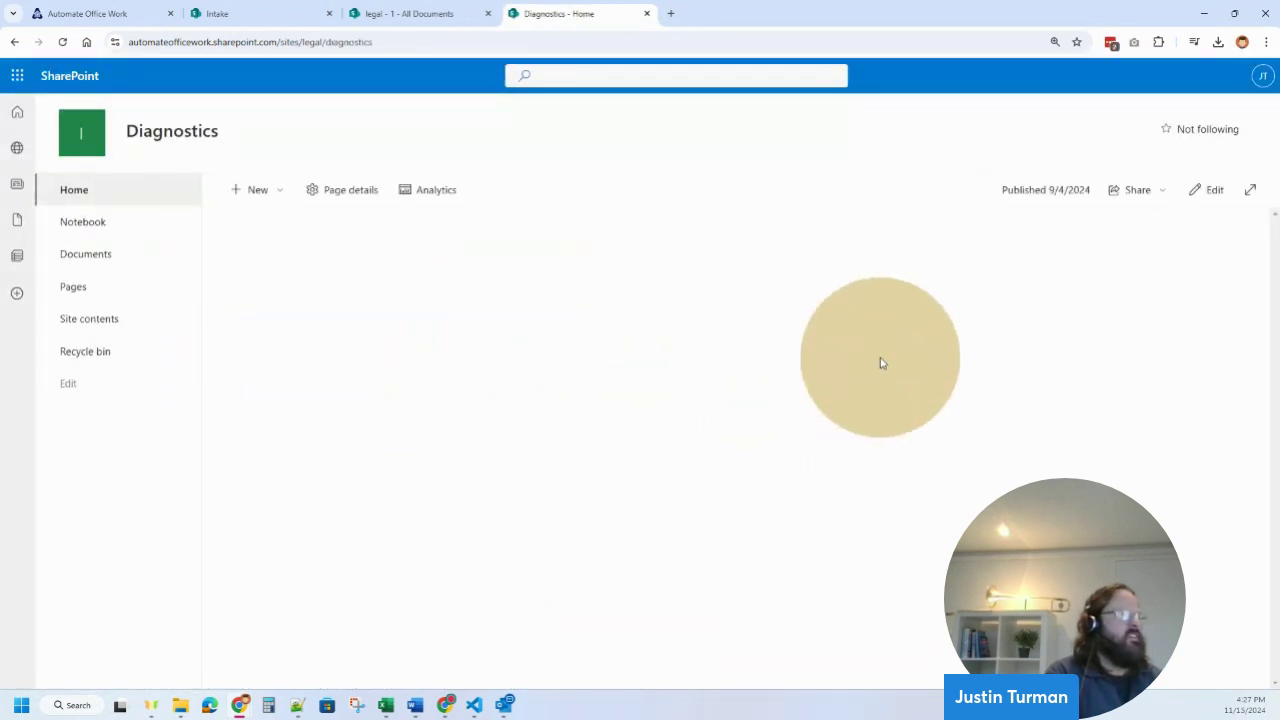
scroll(953, 373, down, 1)
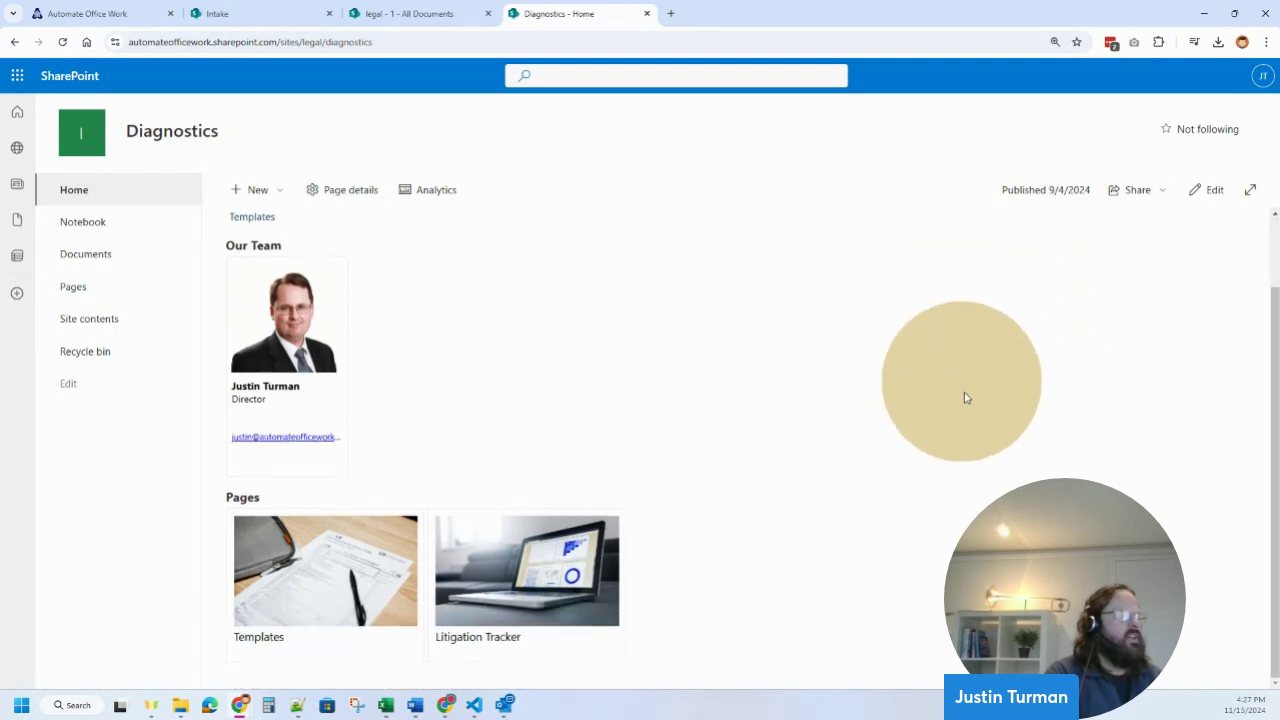
click(340, 576)
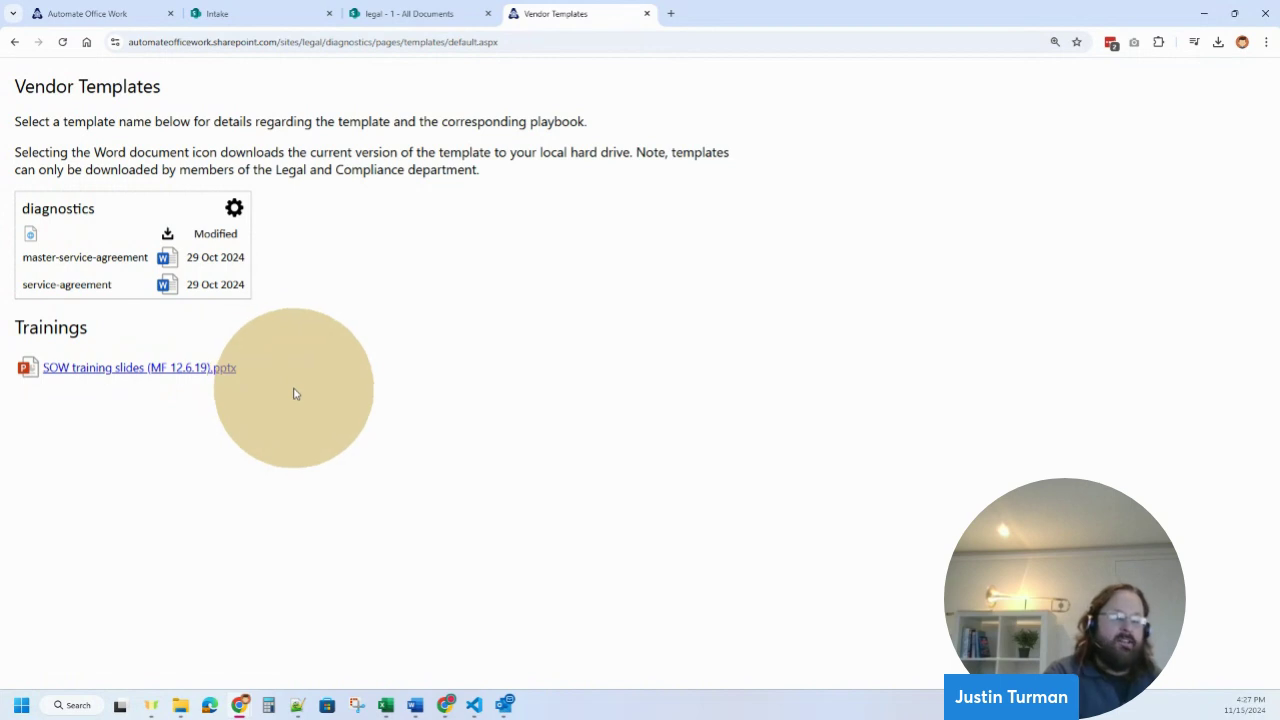
- Download the master-service-agreement Word template from the diagnostics list and look over its first page in Word
click(169, 262)
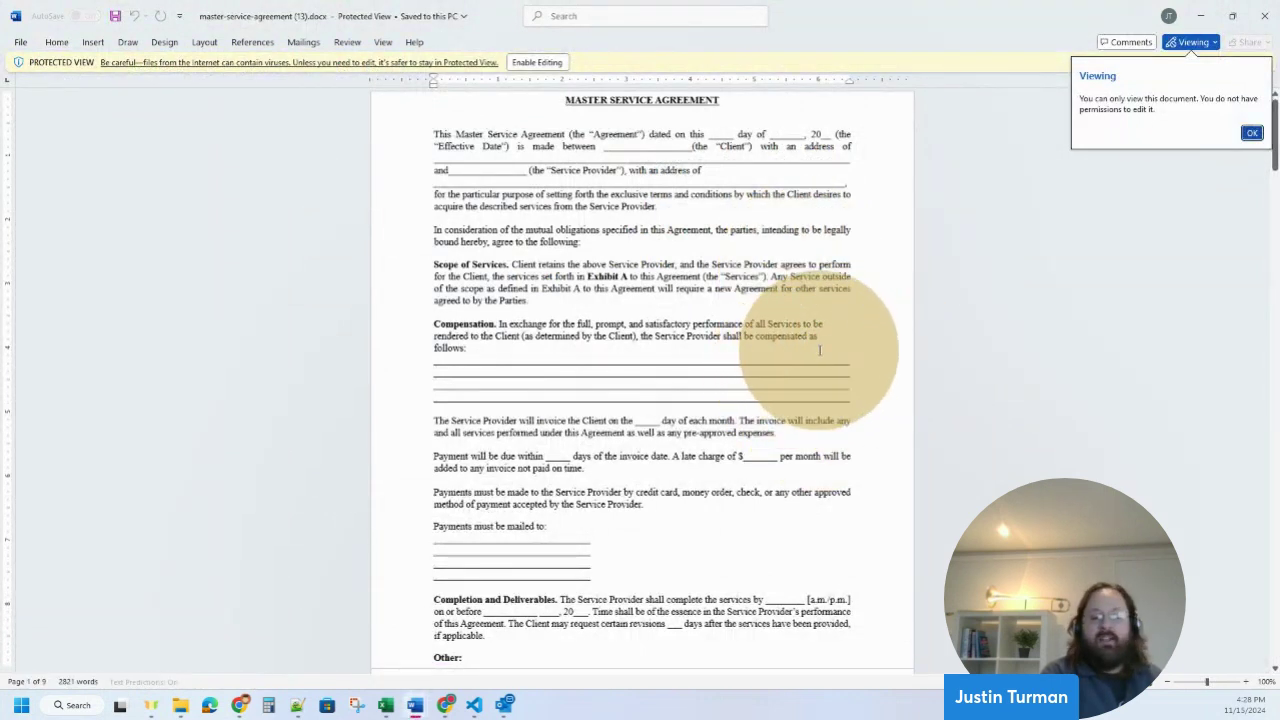
scroll(580, 240, down, 1)
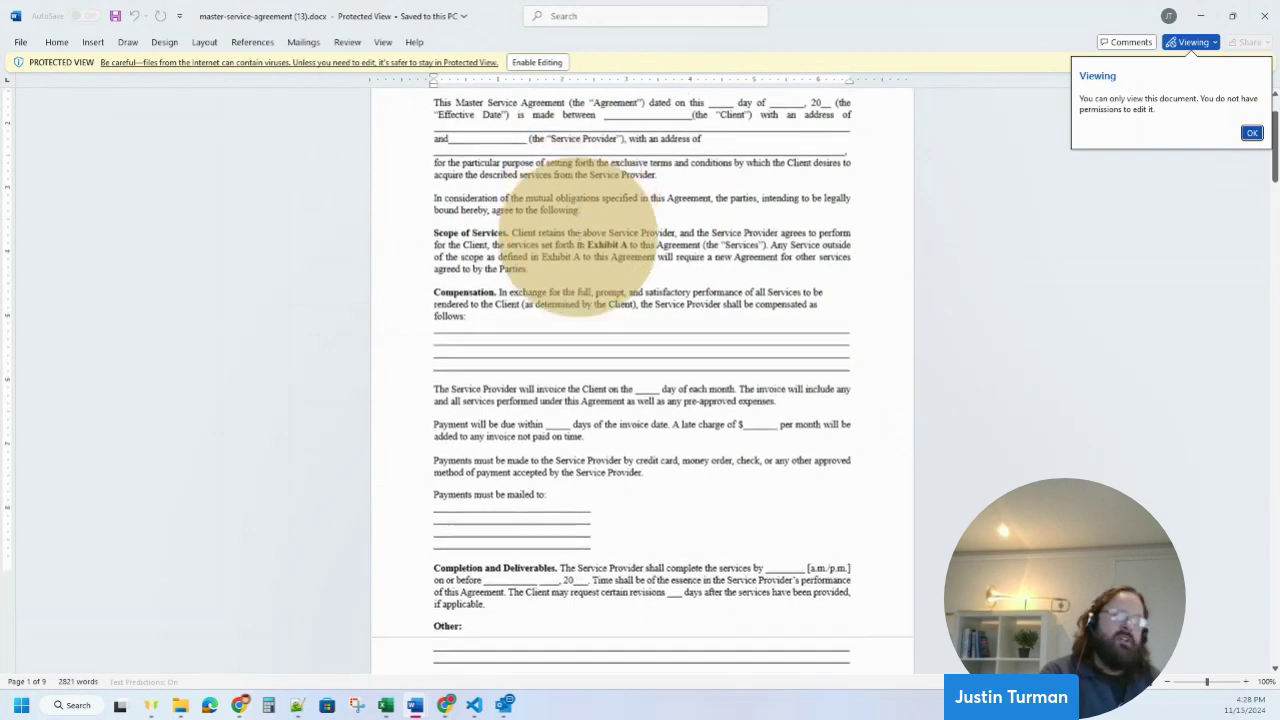
scroll(580, 240, up, 1)
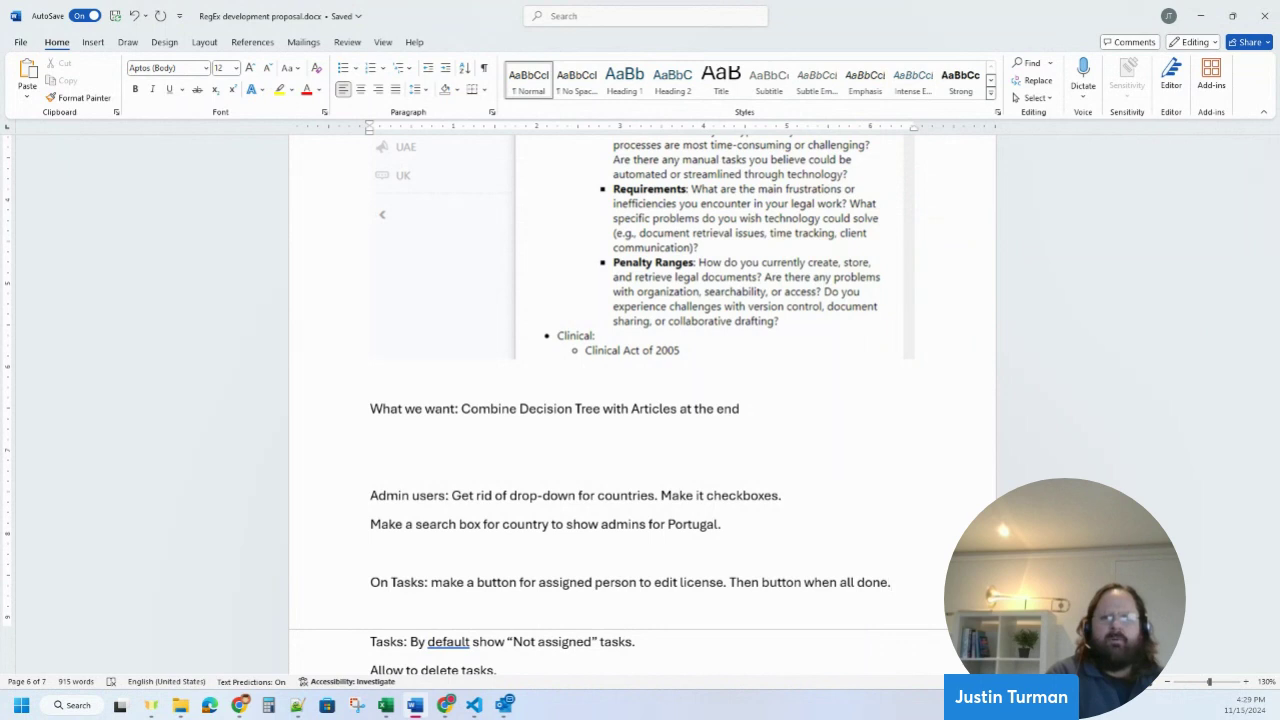
- Minimize Word to return to Chrome and show the Automate Office Work home page
key(alt+Tab)
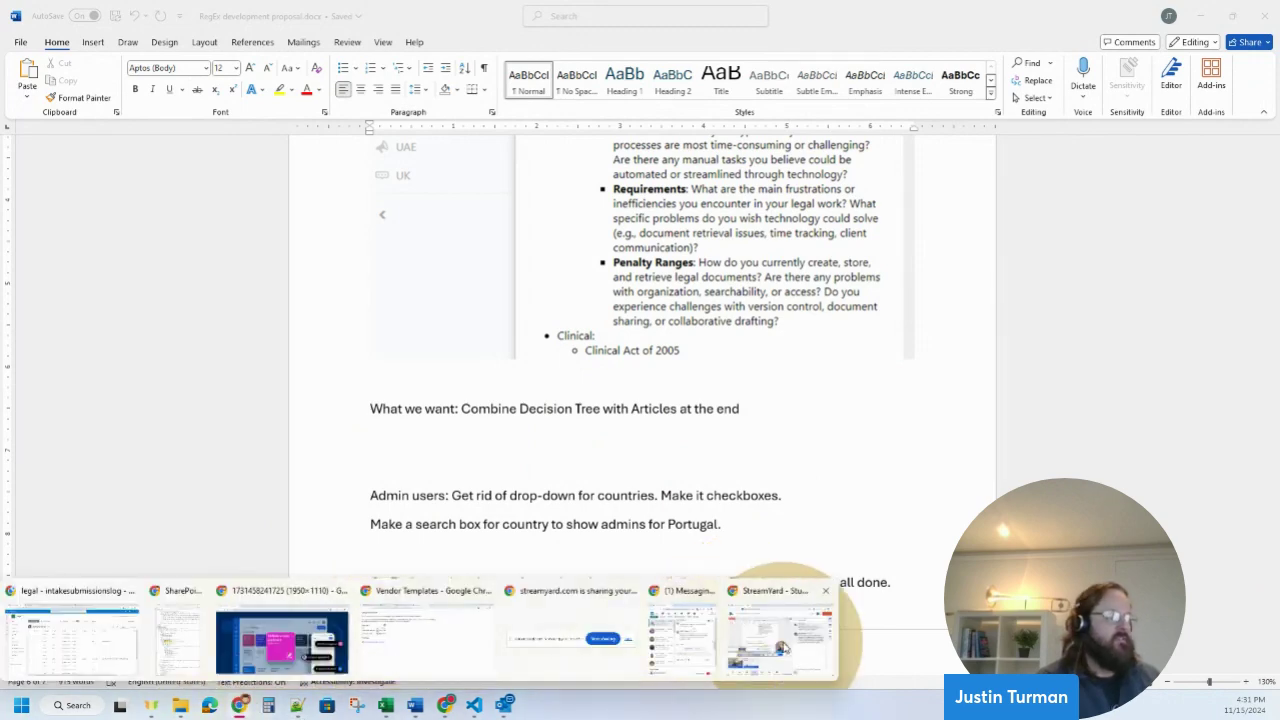
click(1198, 16)
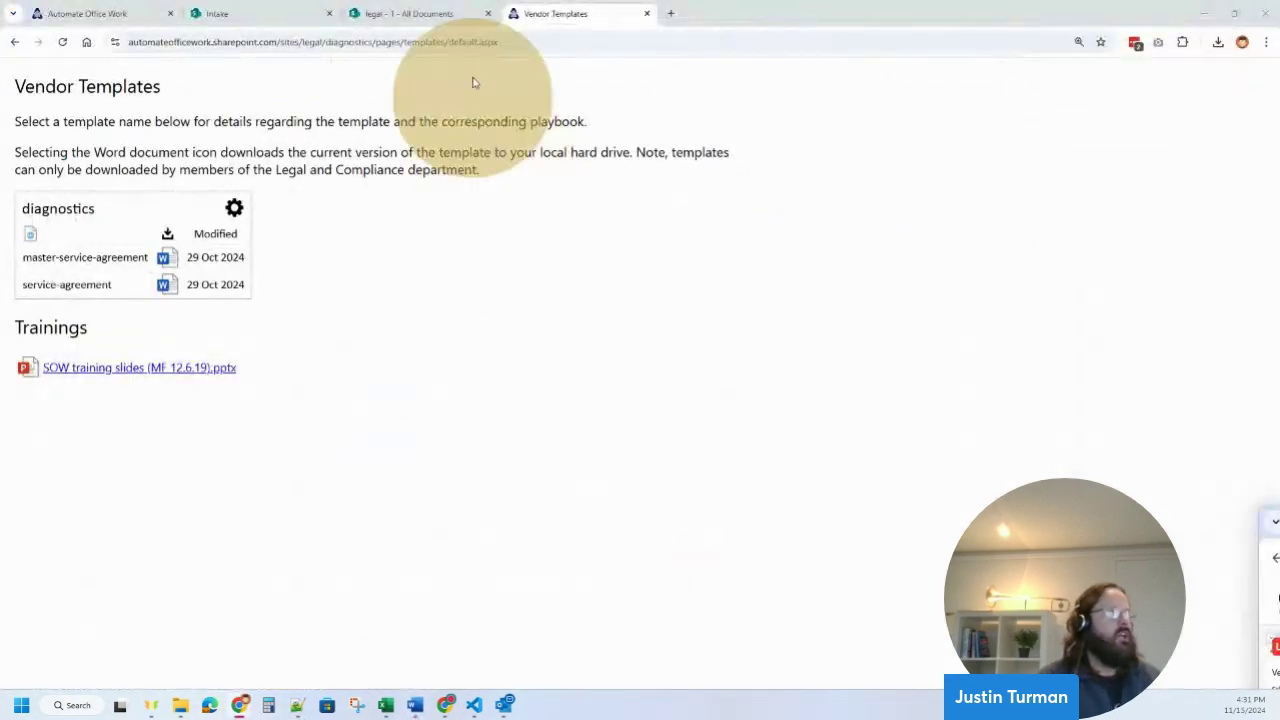
click(137, 15)
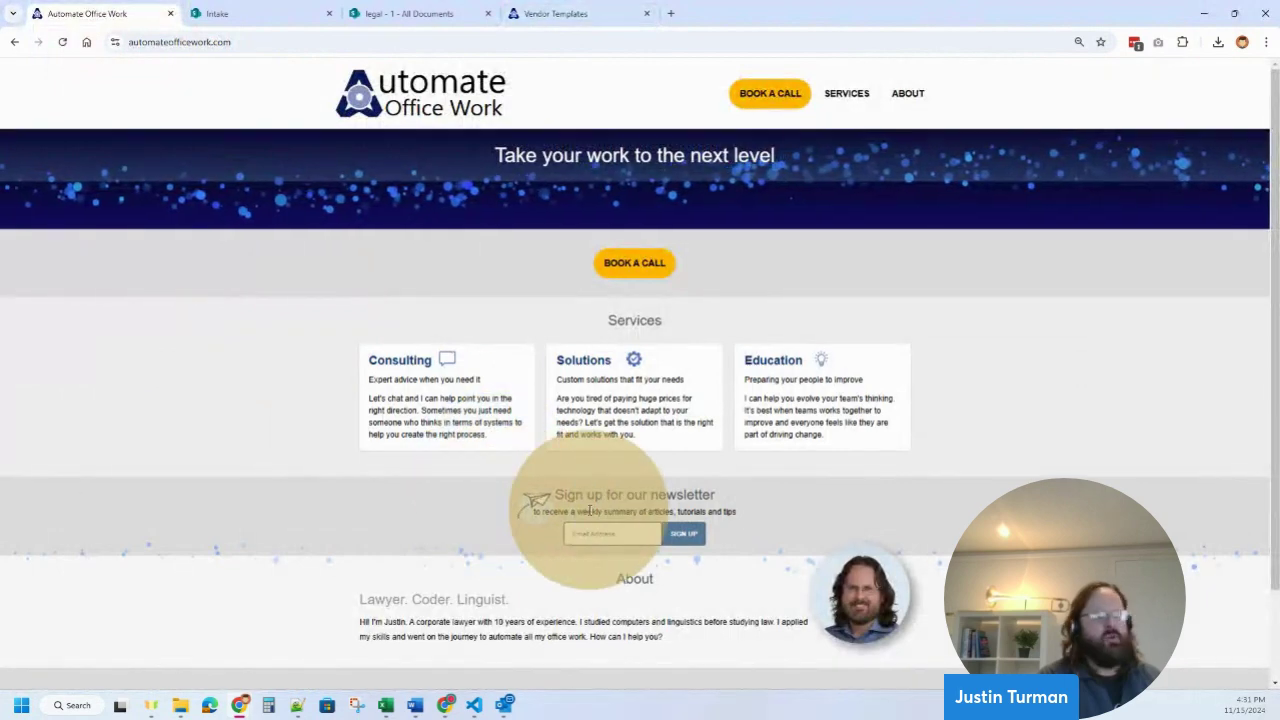